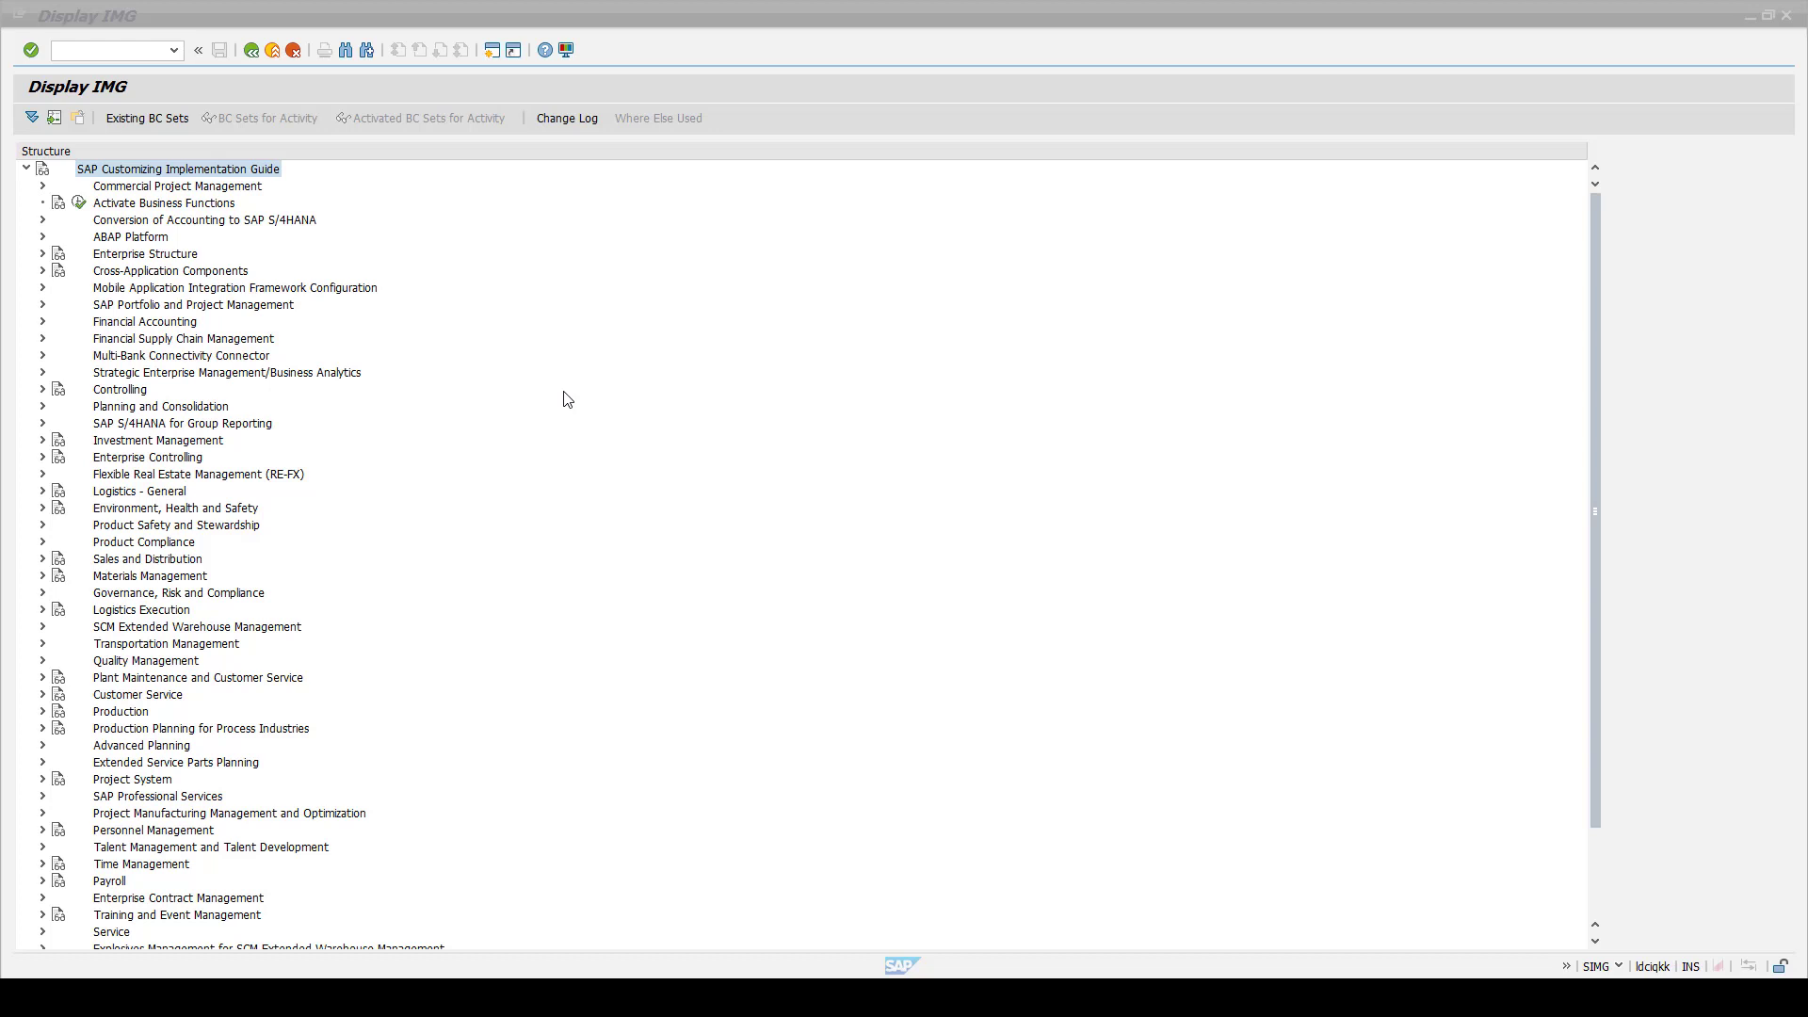
# Step: Open Define Engineering Change Record Types under Logistics - General, Product Lifecycle Management (PLM), Change Records, Settings for Engineering Changes
pyautogui.click(42, 491)
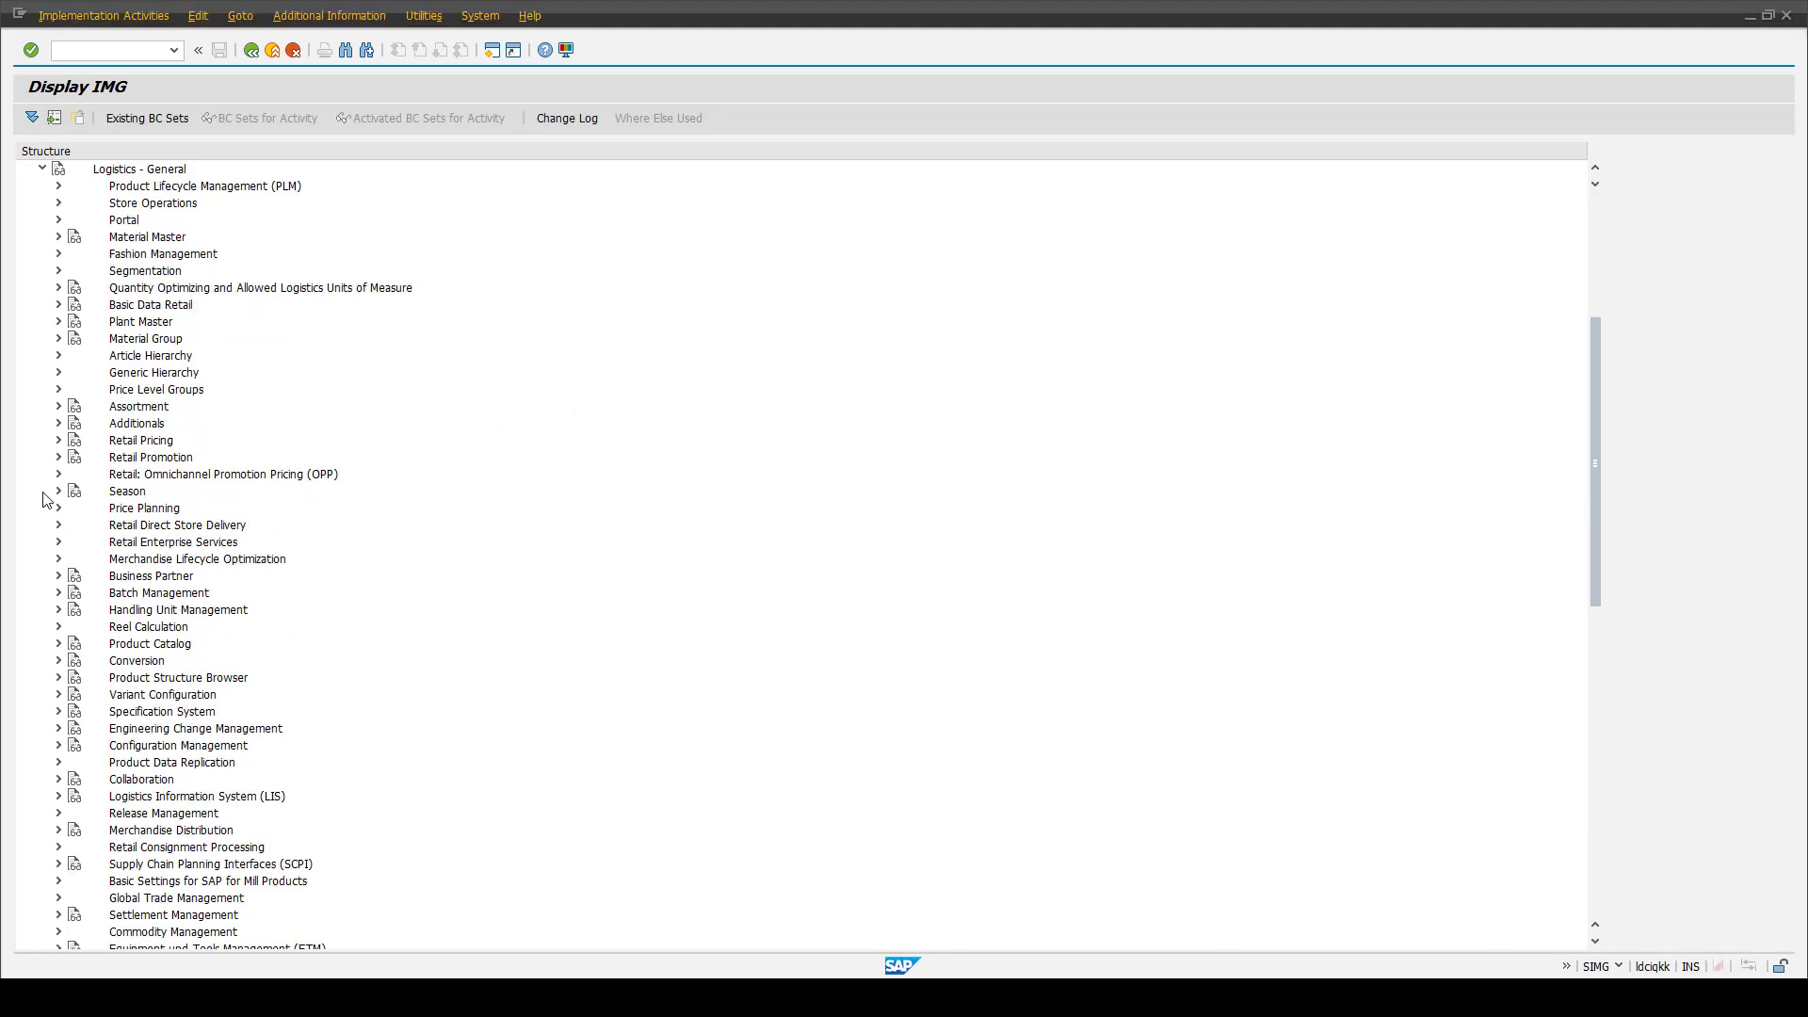
pyautogui.click(58, 187)
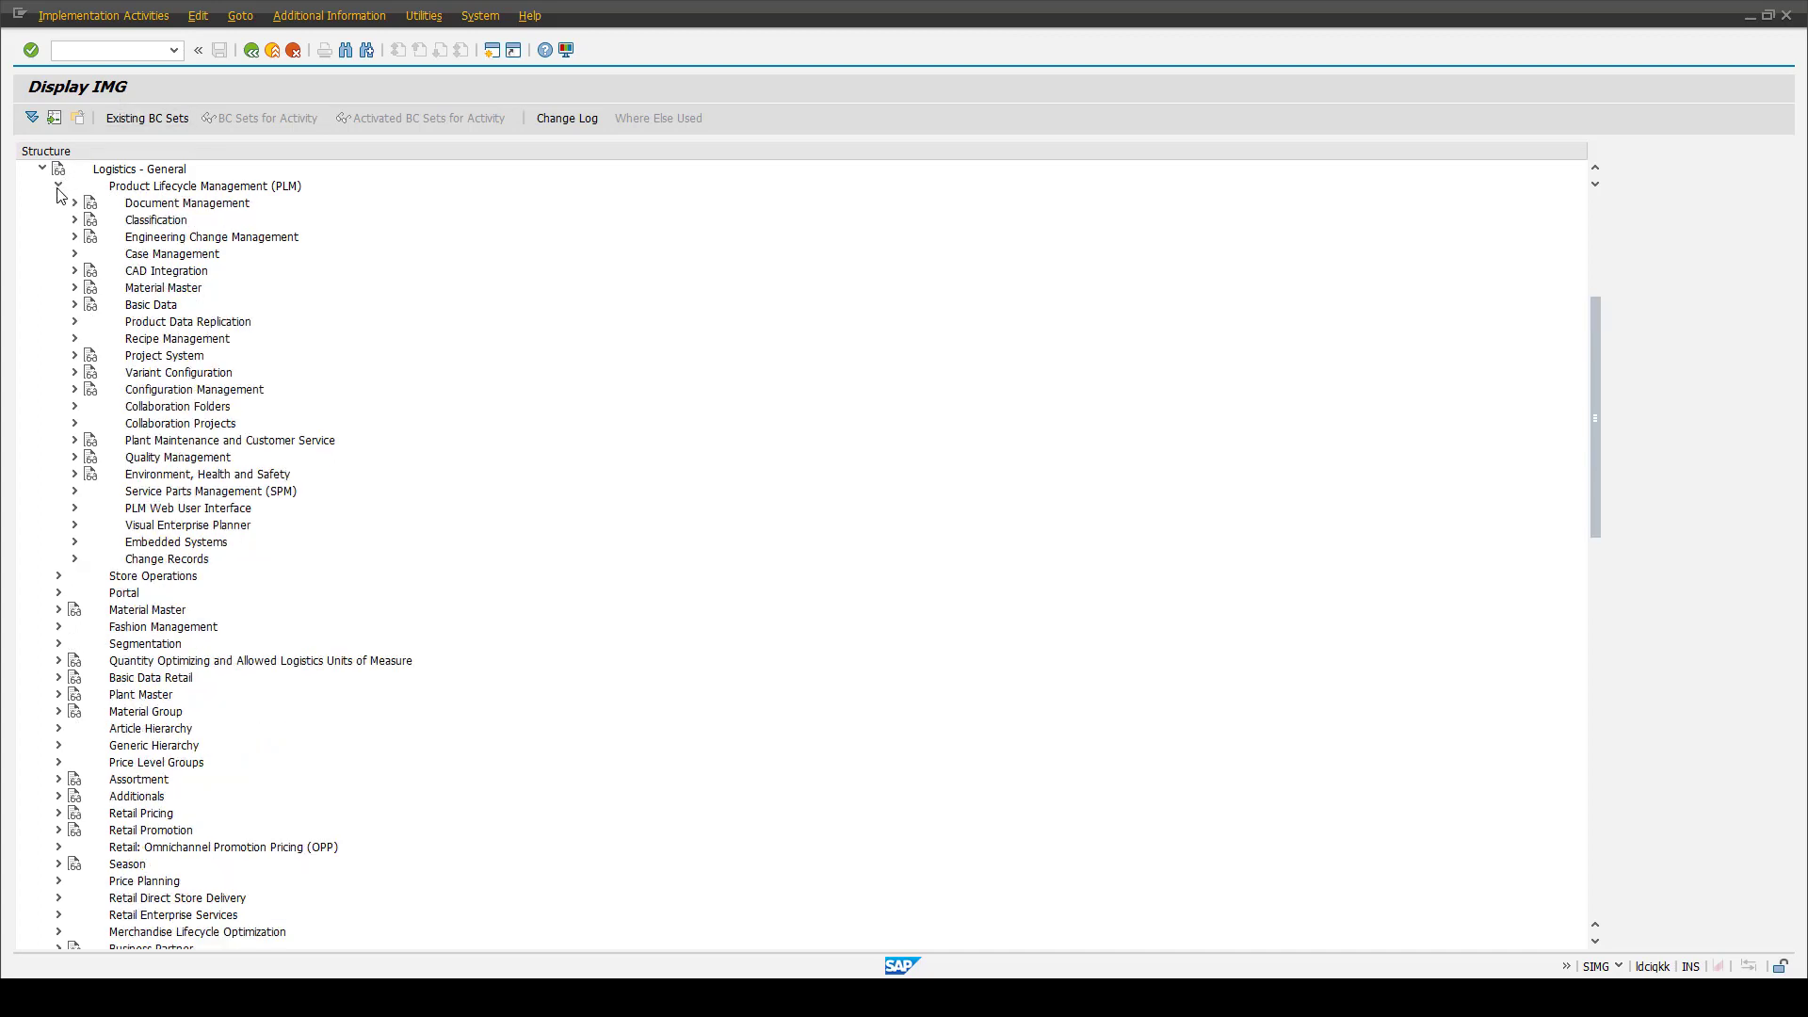
pyautogui.click(76, 561)
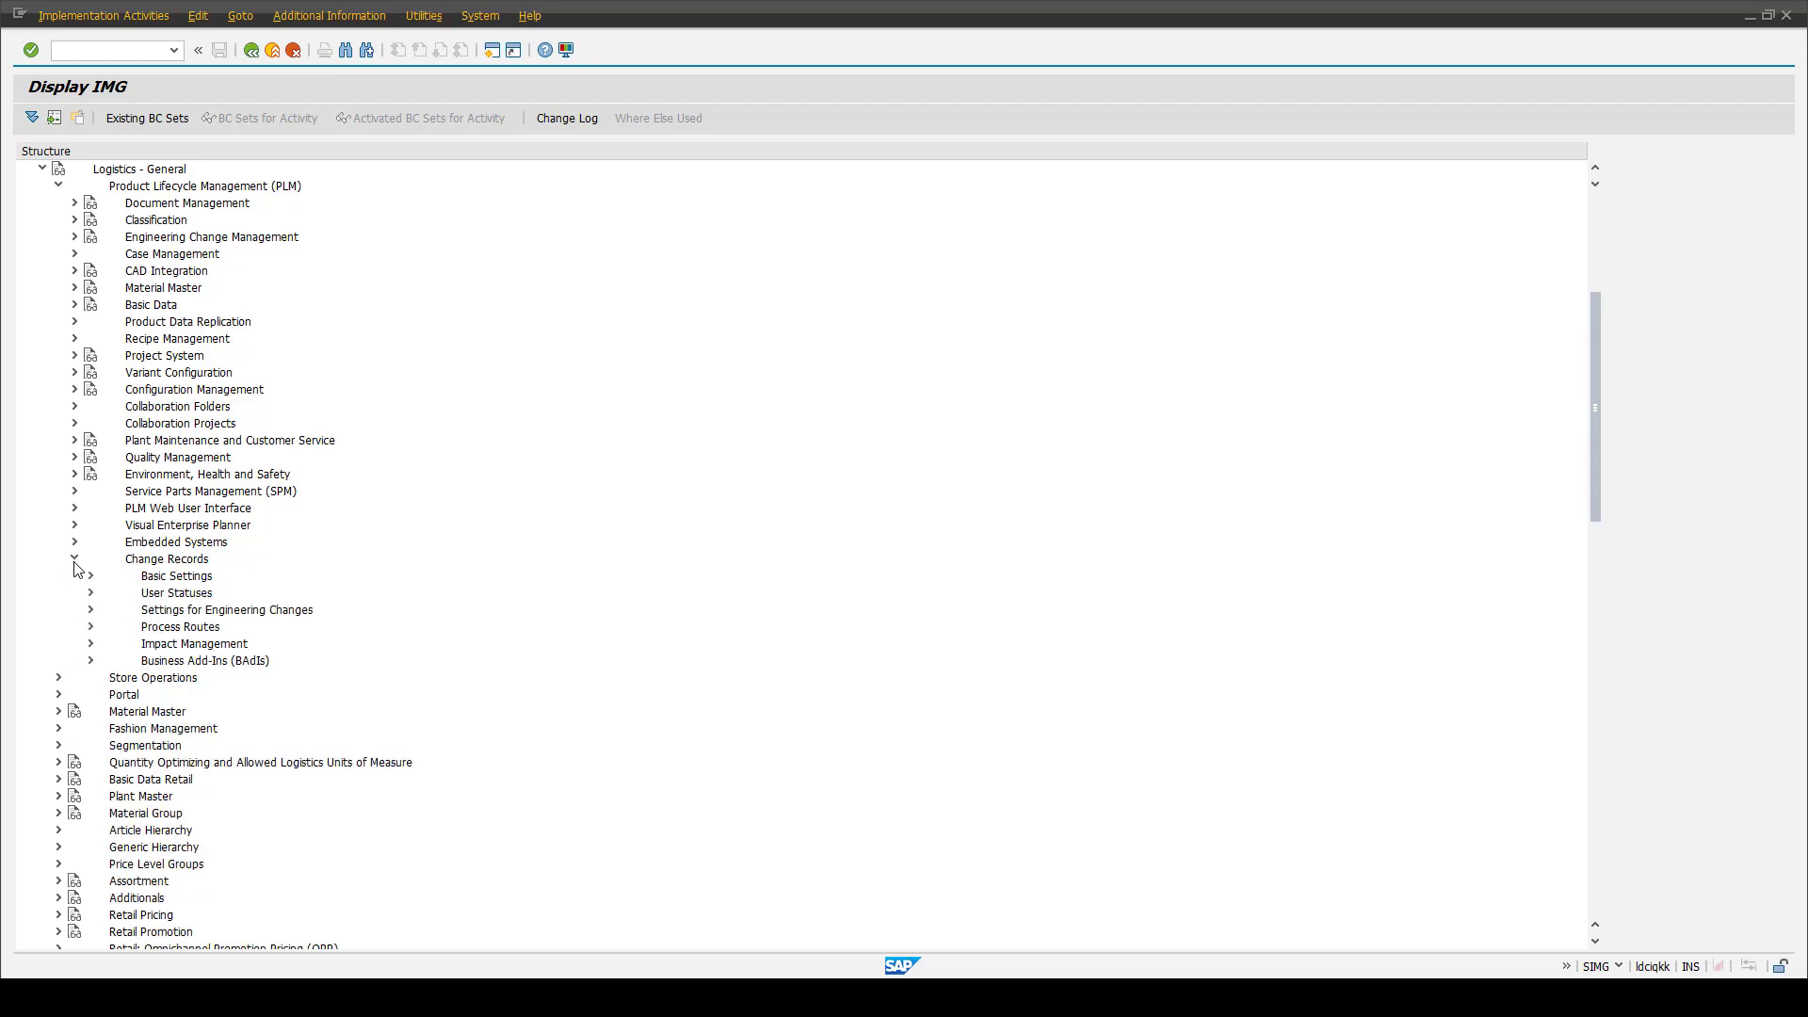
pyautogui.click(170, 565)
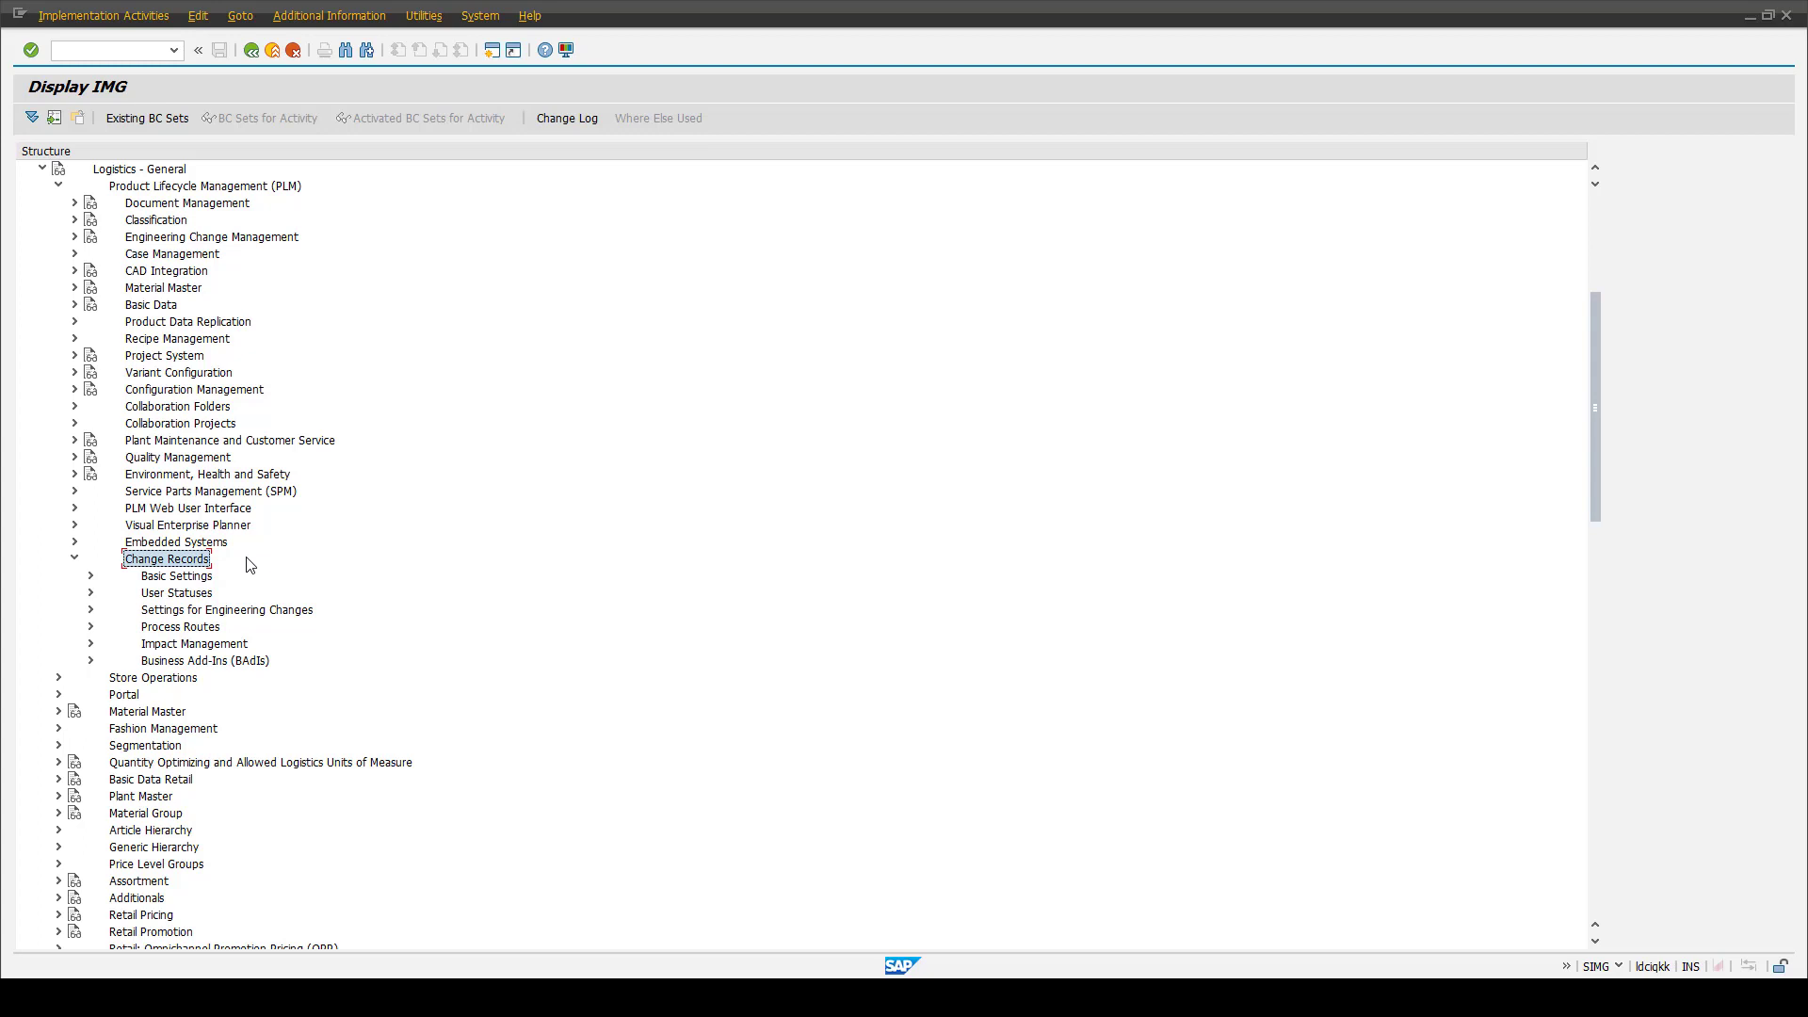
pyautogui.click(90, 611)
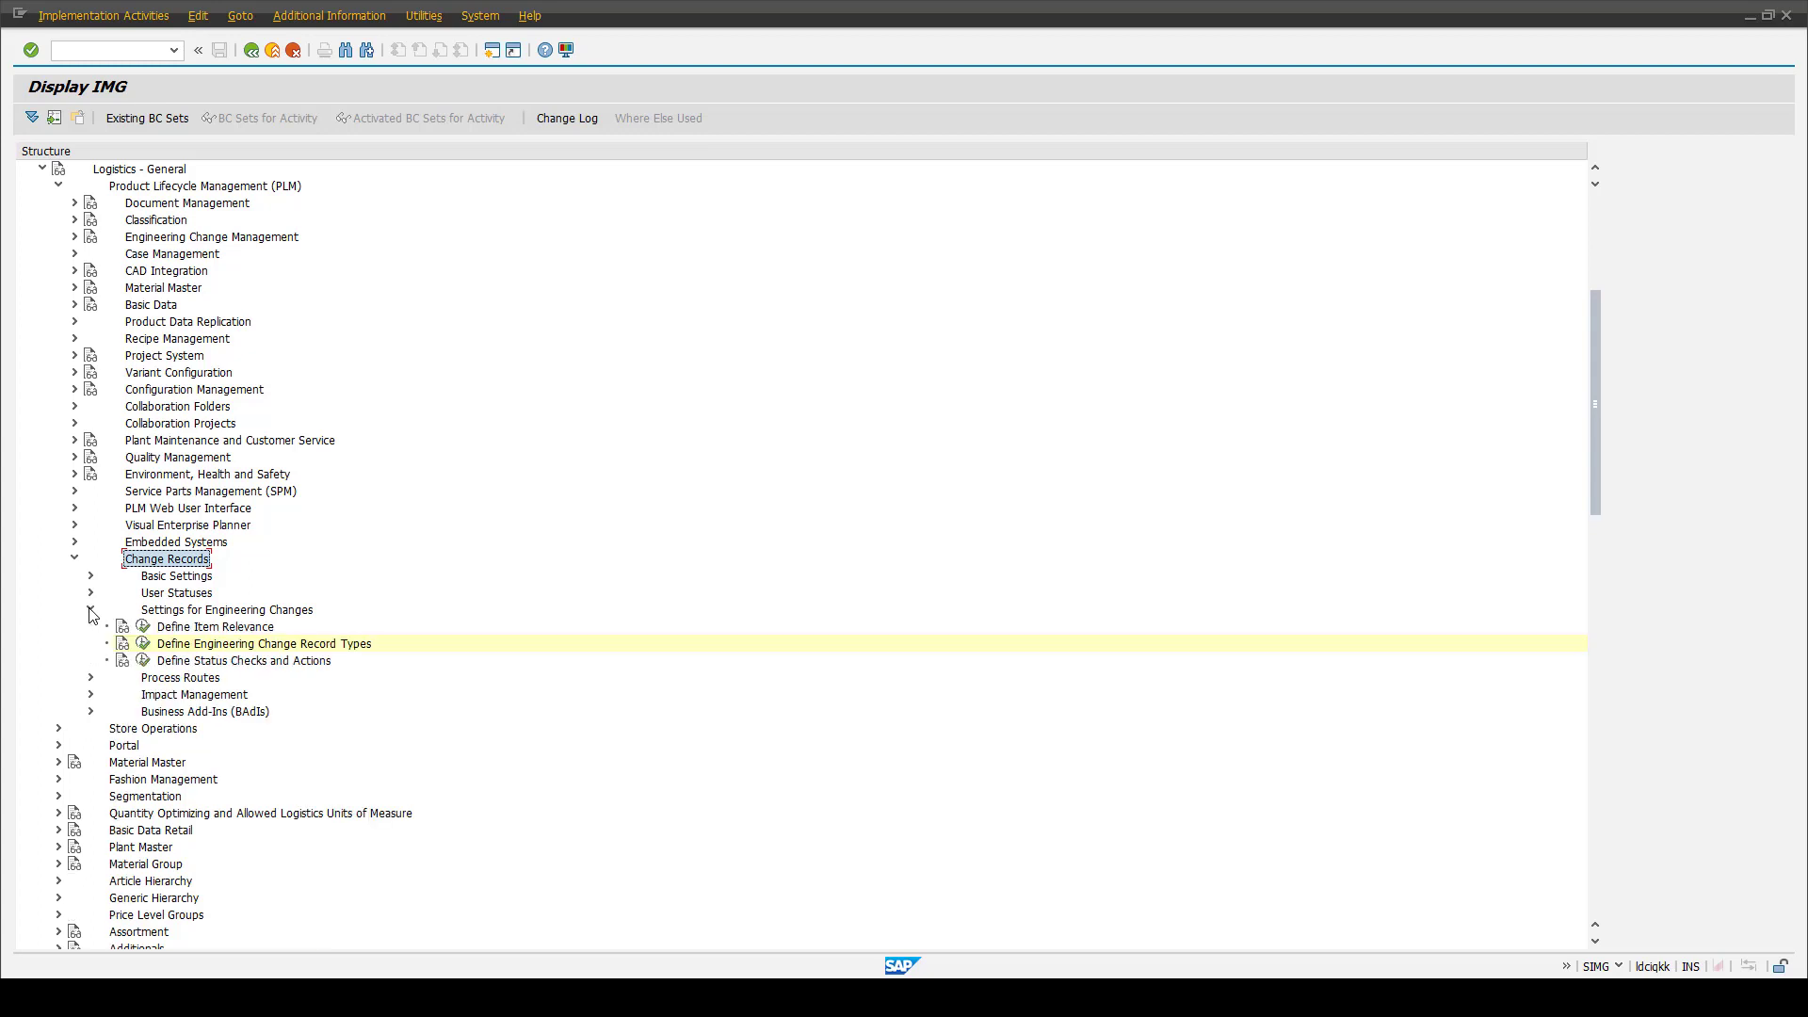
pyautogui.click(144, 645)
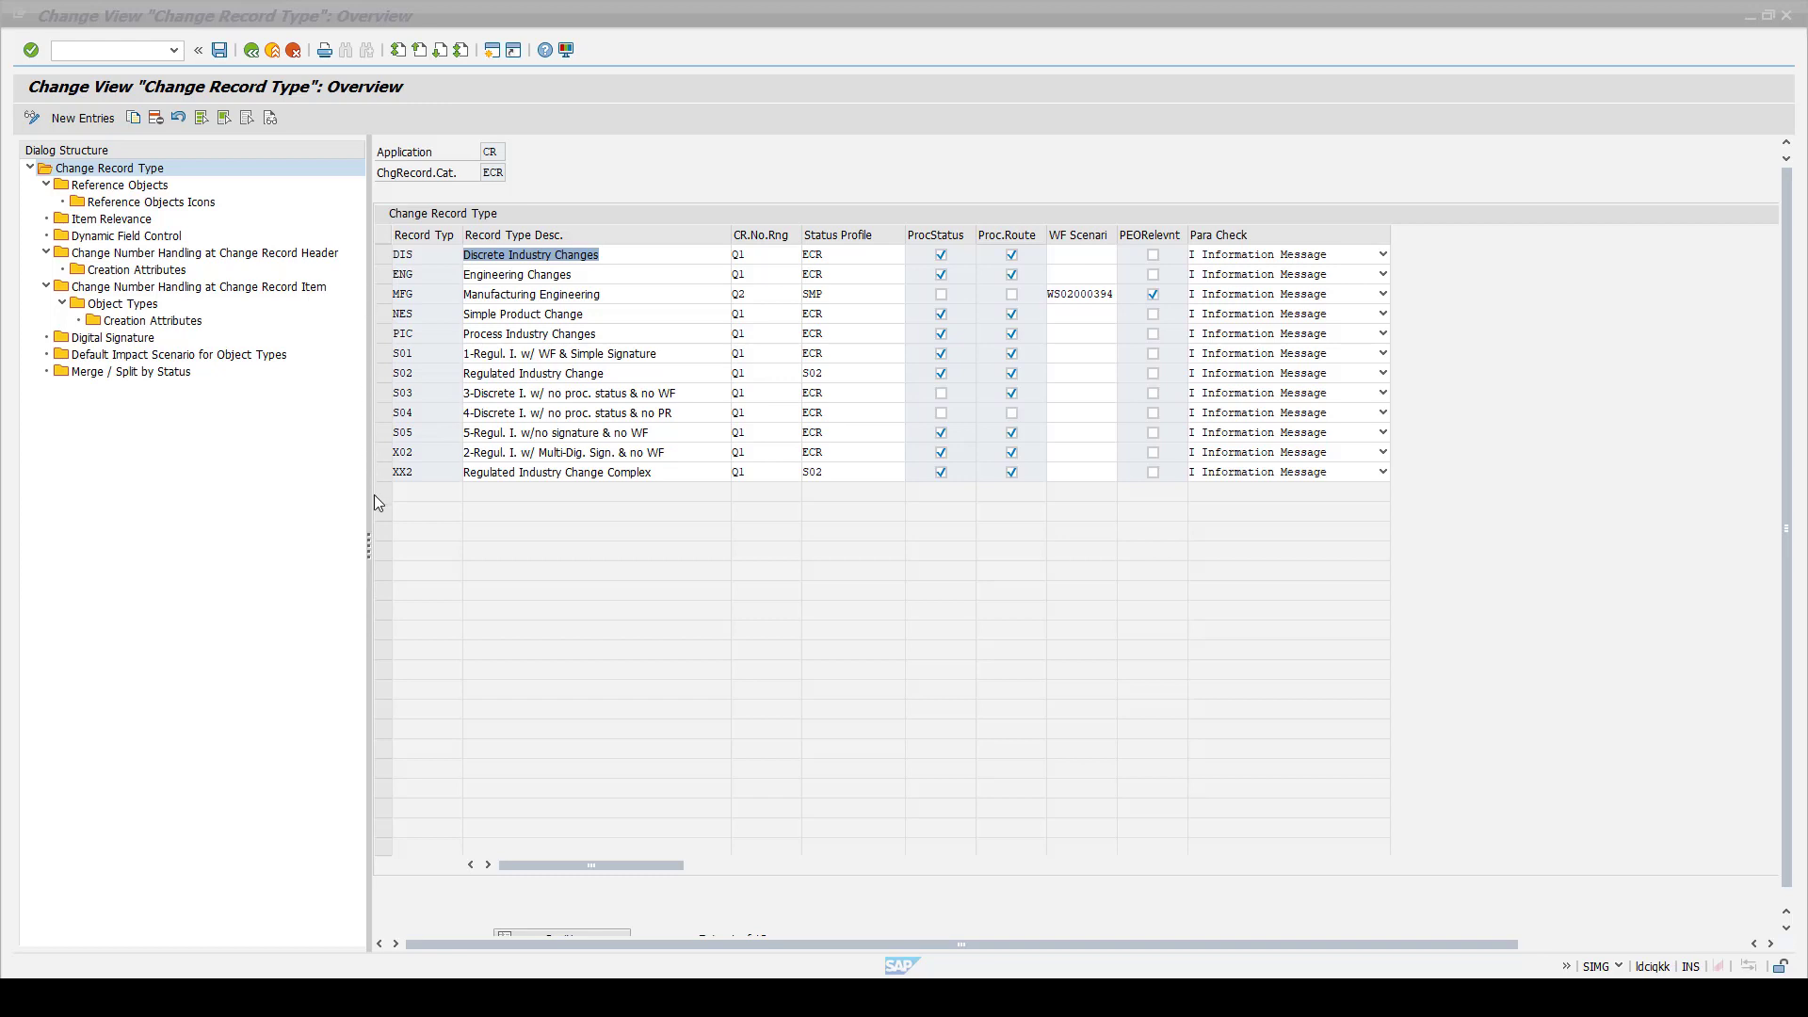
# Step: Toggle the change record type overview to display mode and back to change mode, and select the DIS entry
pyautogui.click(31, 117)
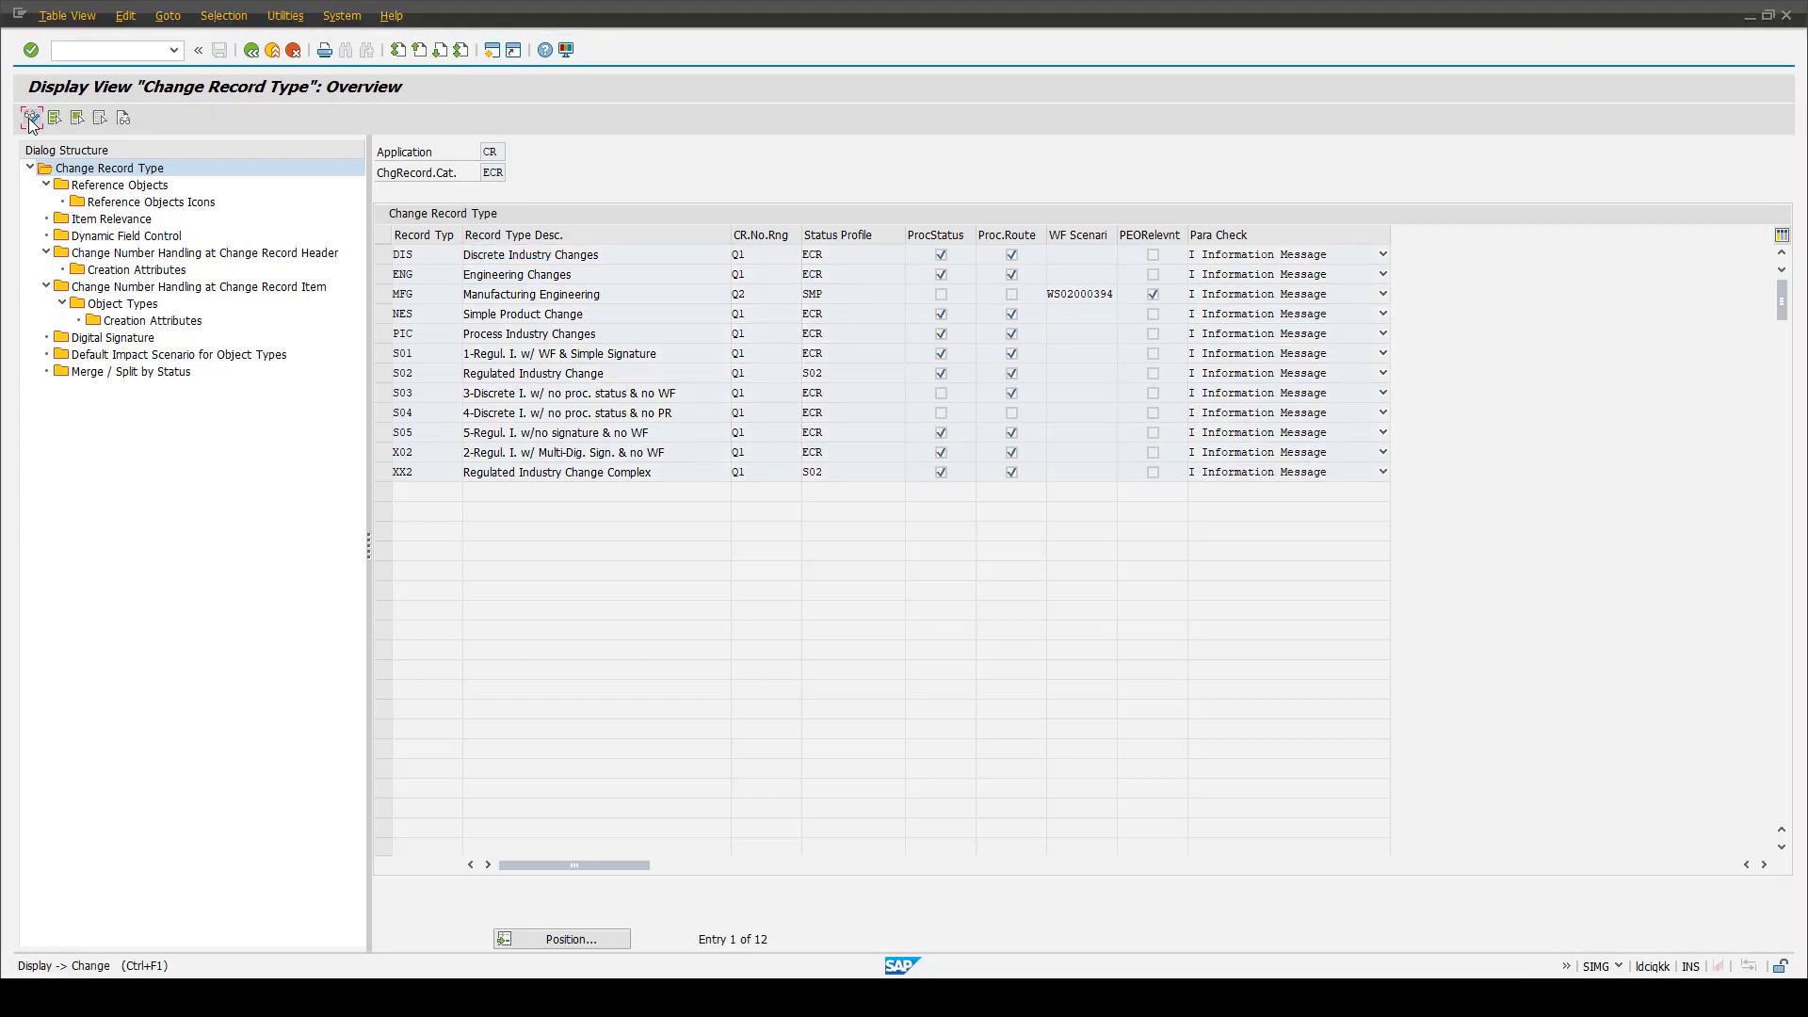
pyautogui.click(31, 119)
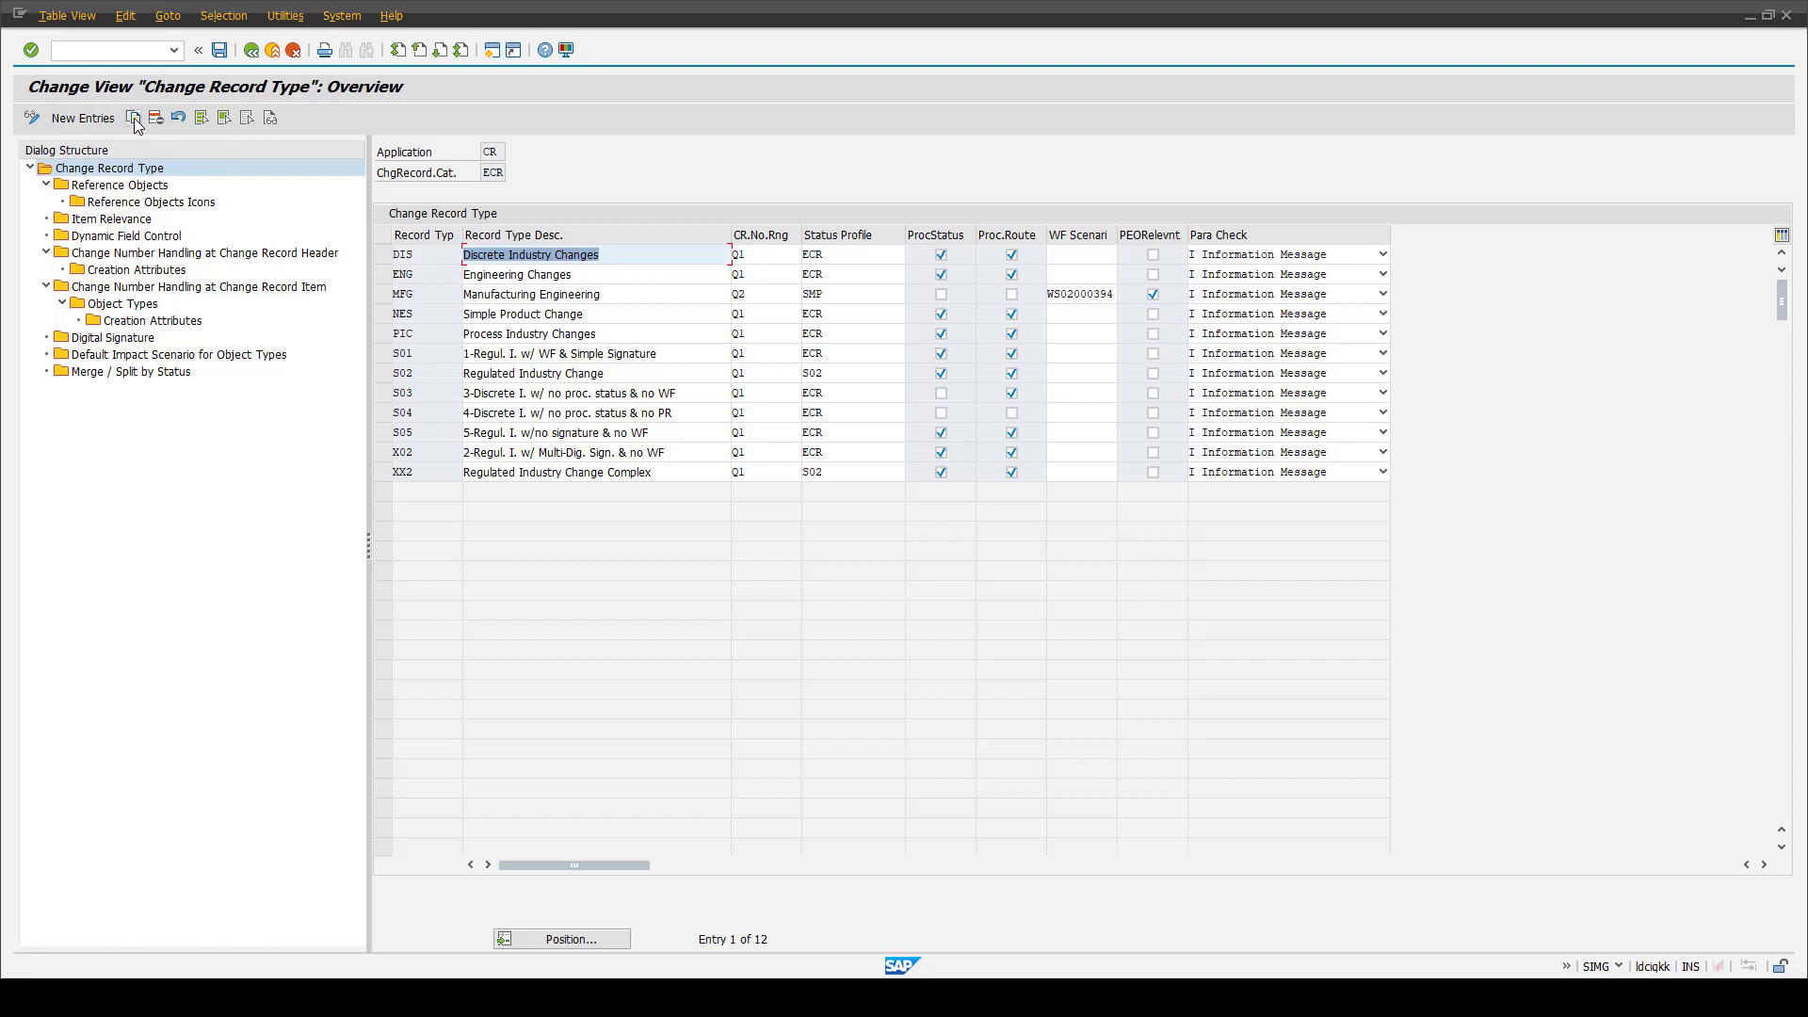
pyautogui.click(384, 256)
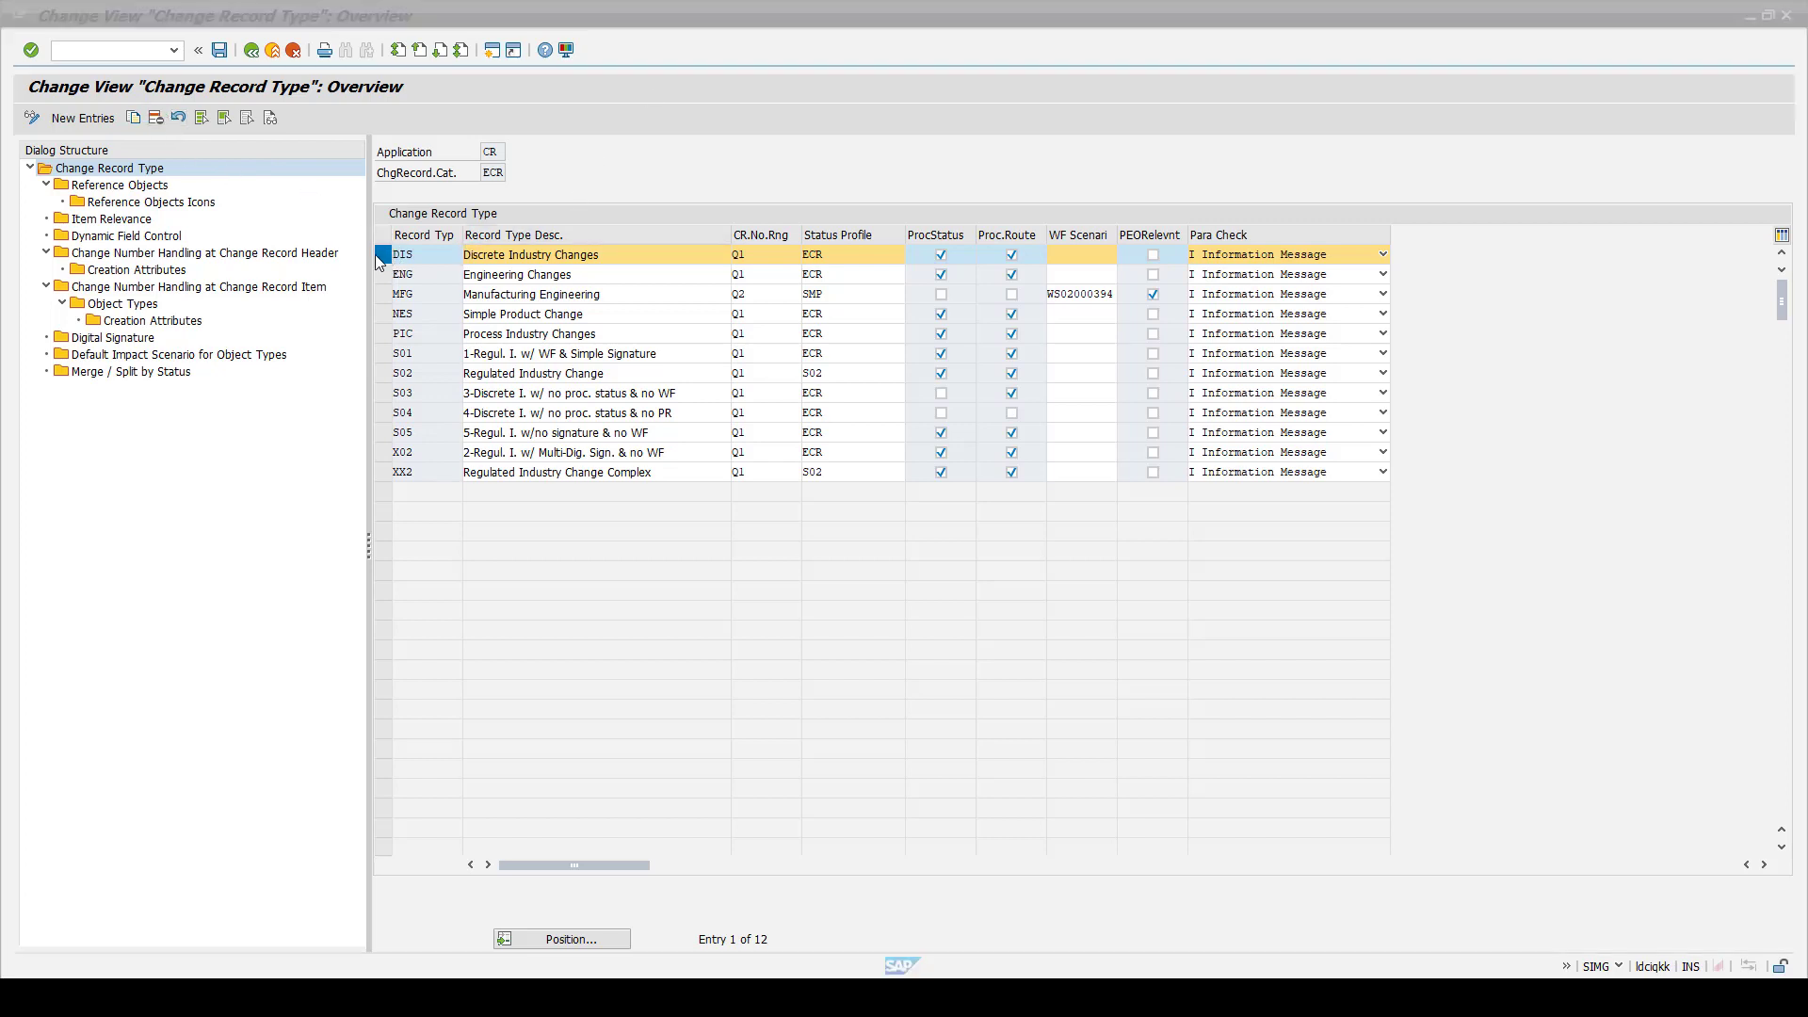
pyautogui.click(387, 260)
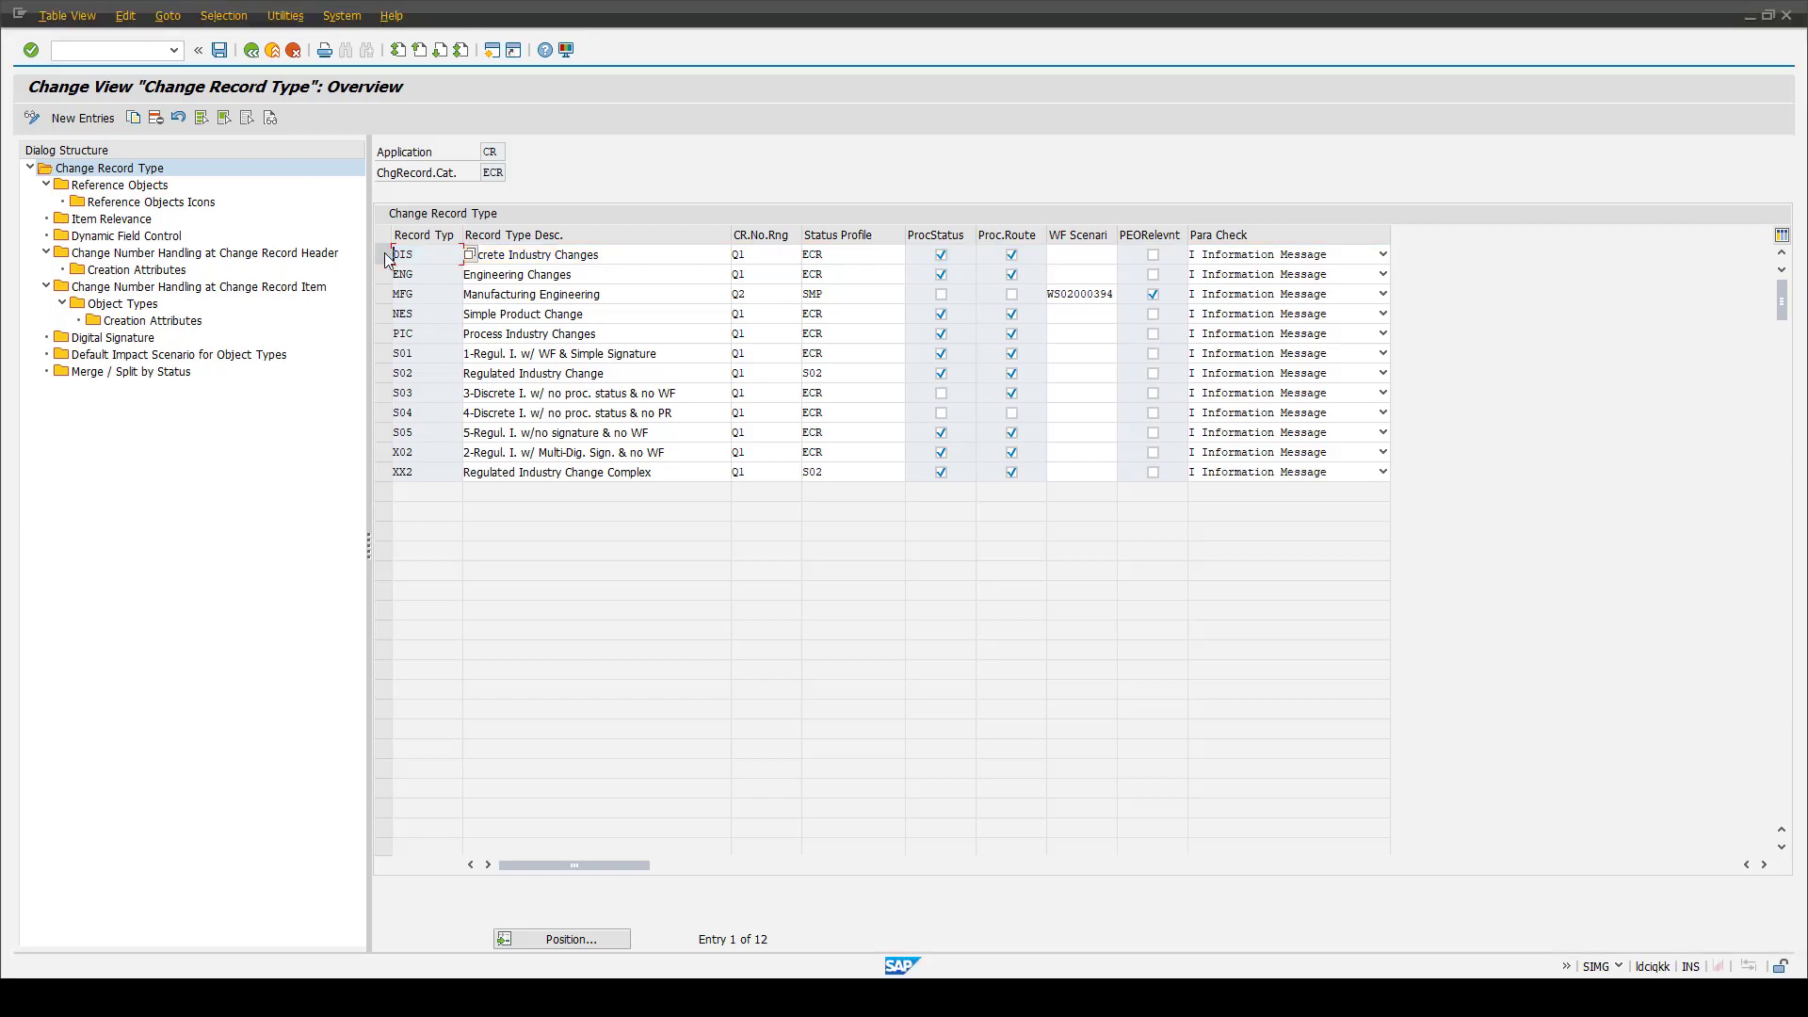
pyautogui.click(384, 255)
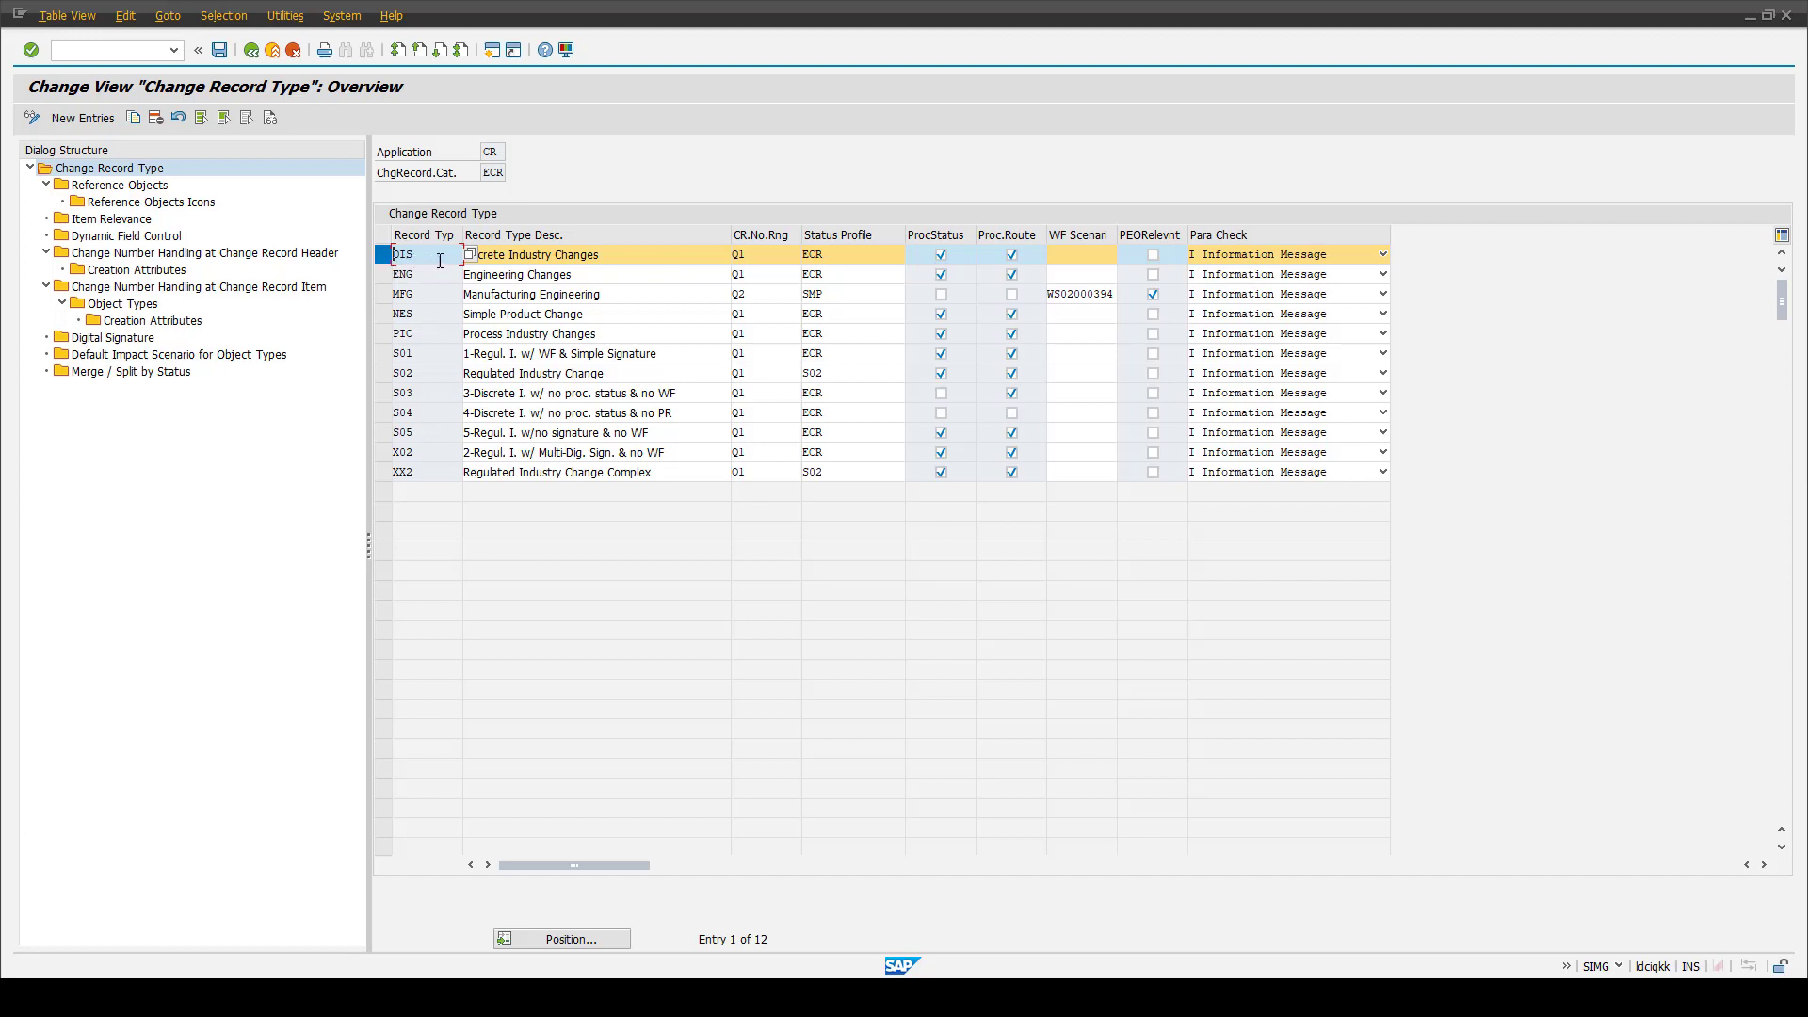
# Step: Inspect the DIS record type's description and switch to the Manage Change Records app to look at creating a change record
pyautogui.click(519, 256)
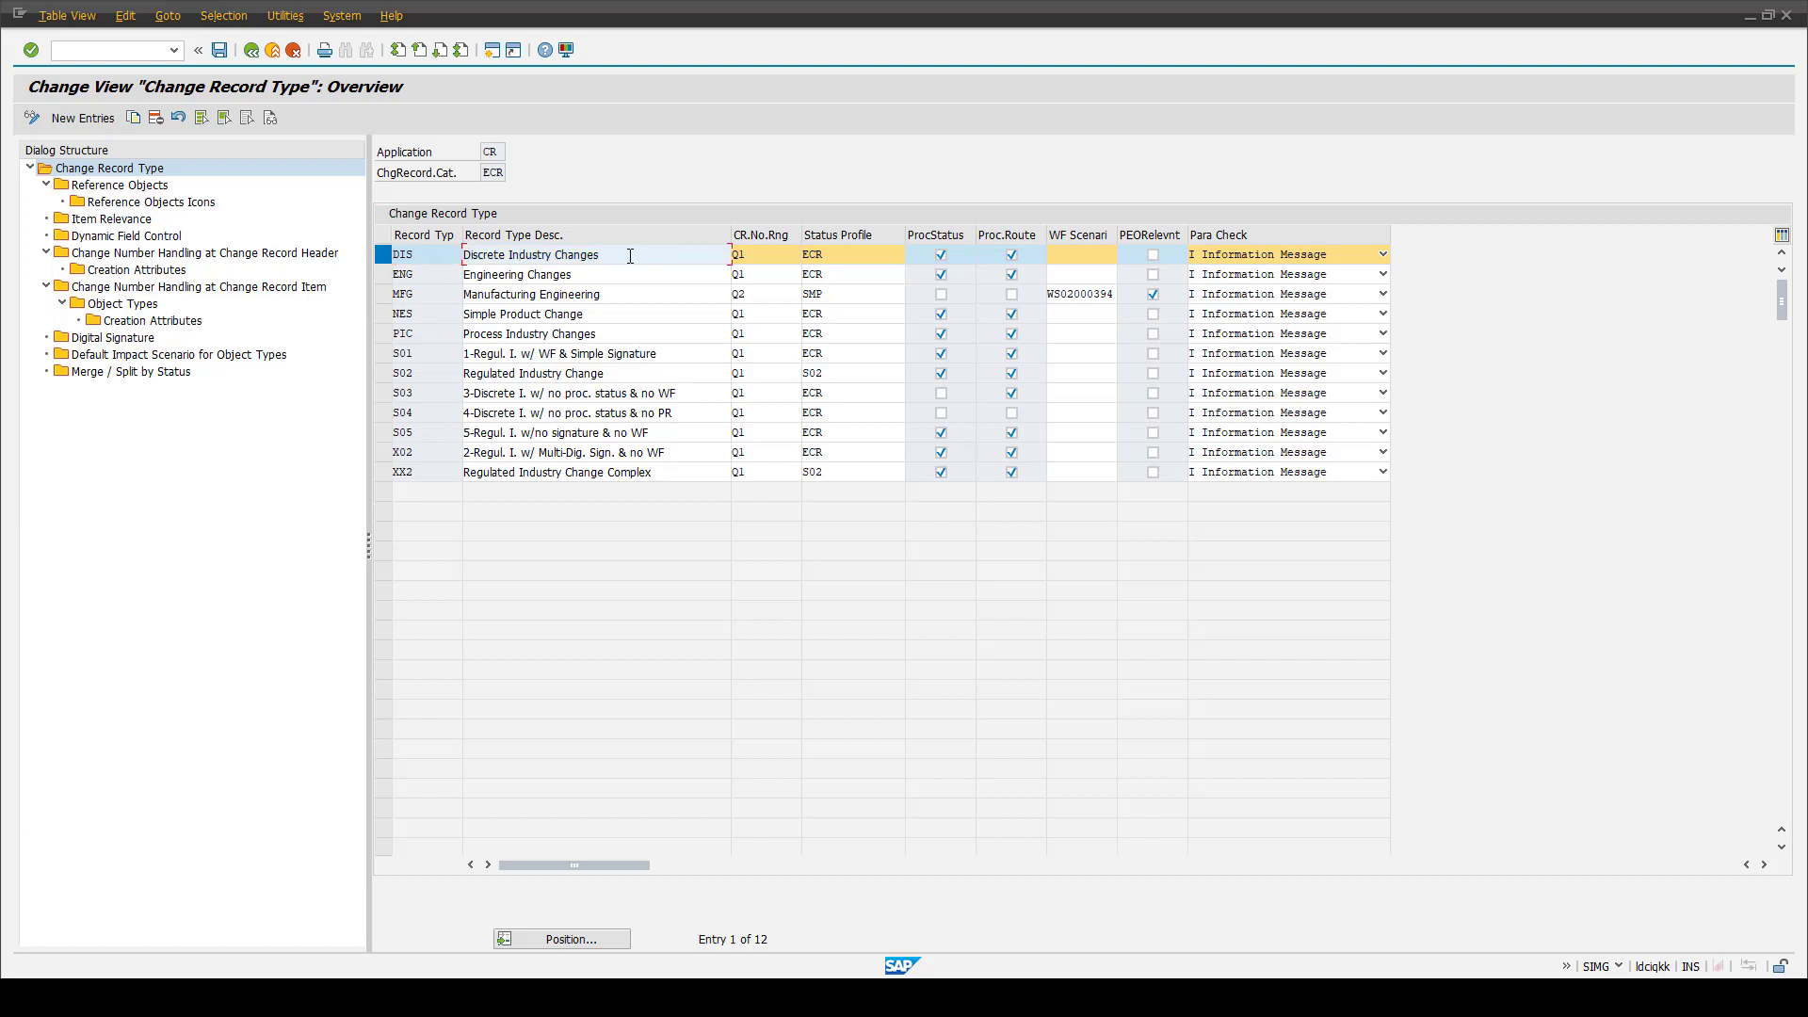
pyautogui.click(605, 256)
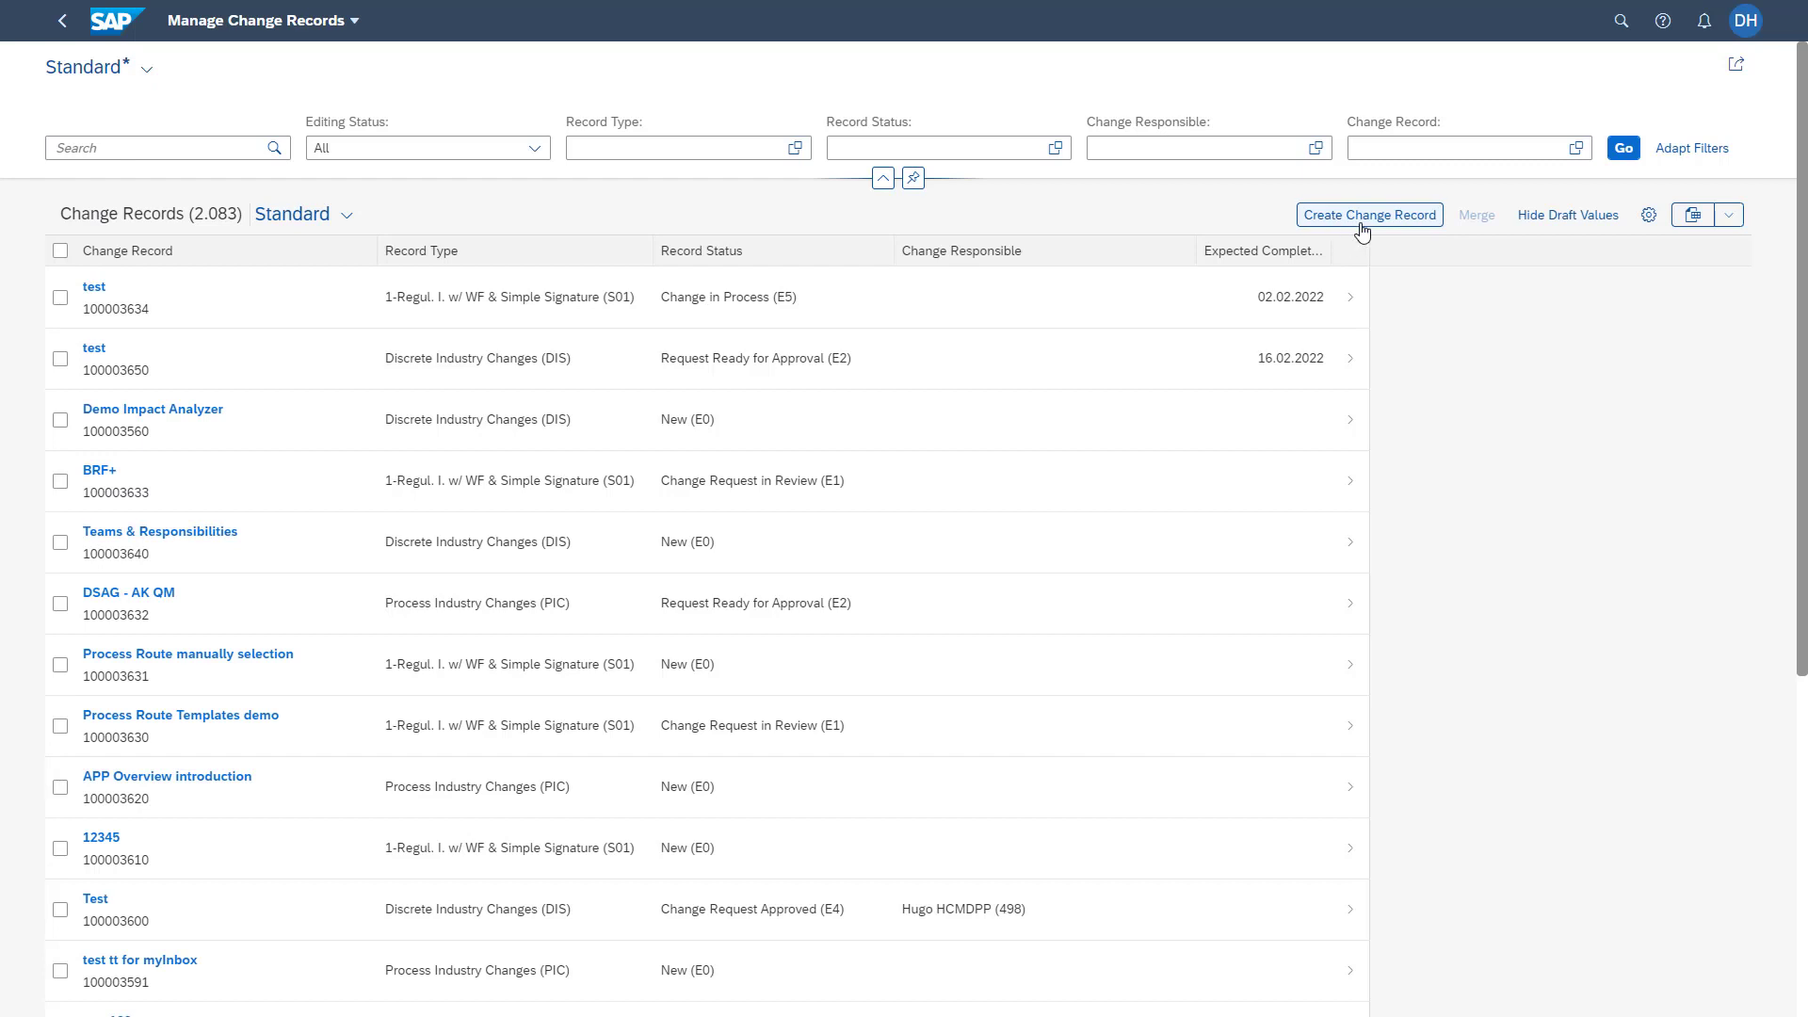
pyautogui.click(1362, 224)
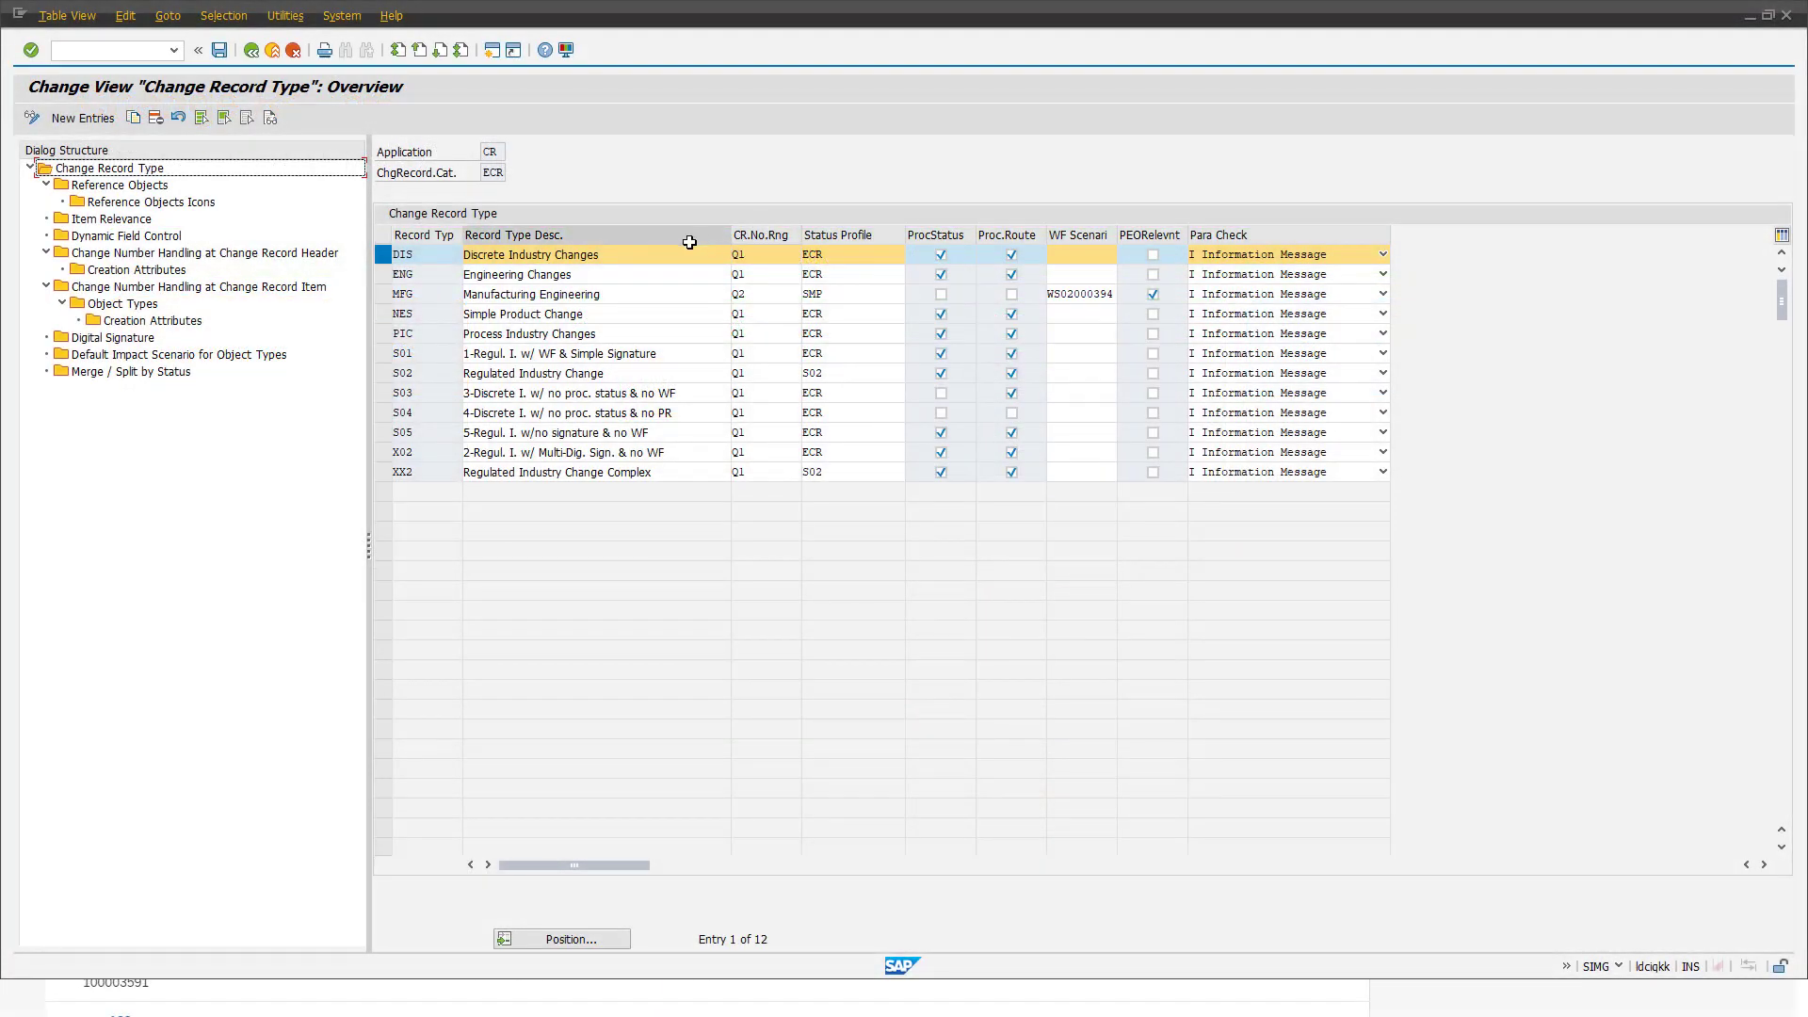
# Step: View the available change record number ranges for Discrete Industry Changes, close the list and return to the implementation guide
pyautogui.click(771, 255)
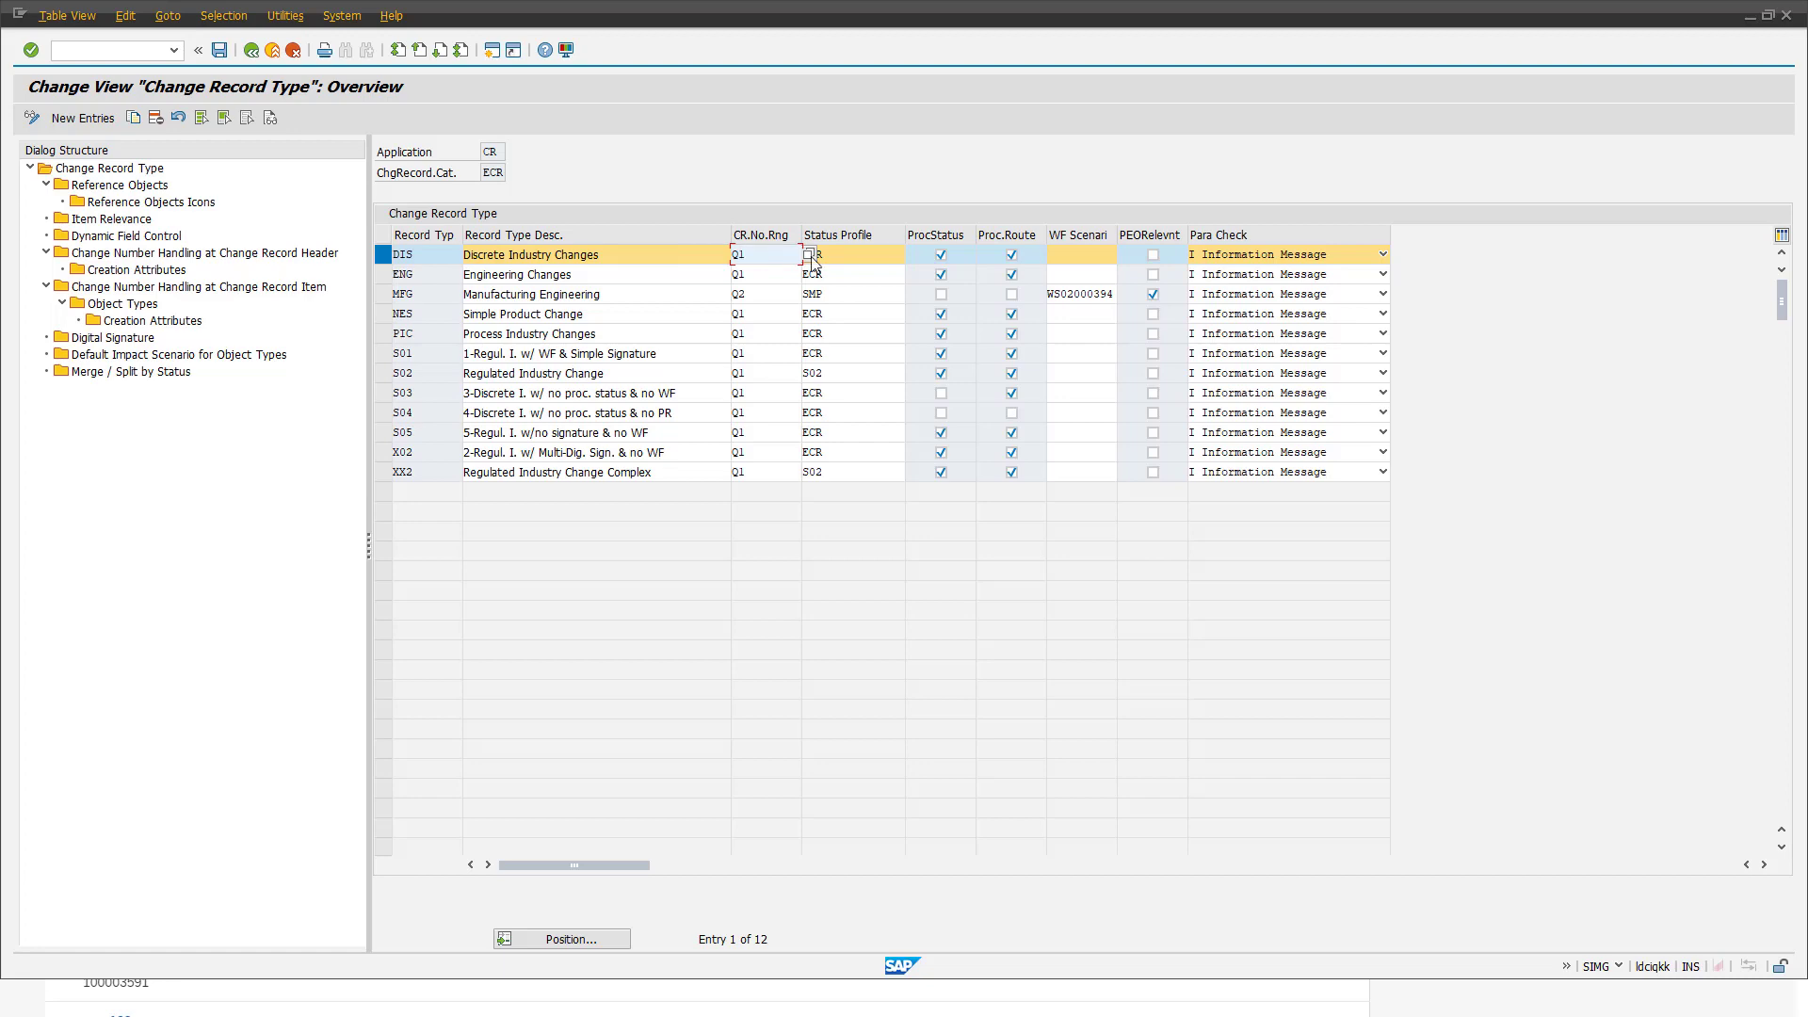
pyautogui.click(808, 255)
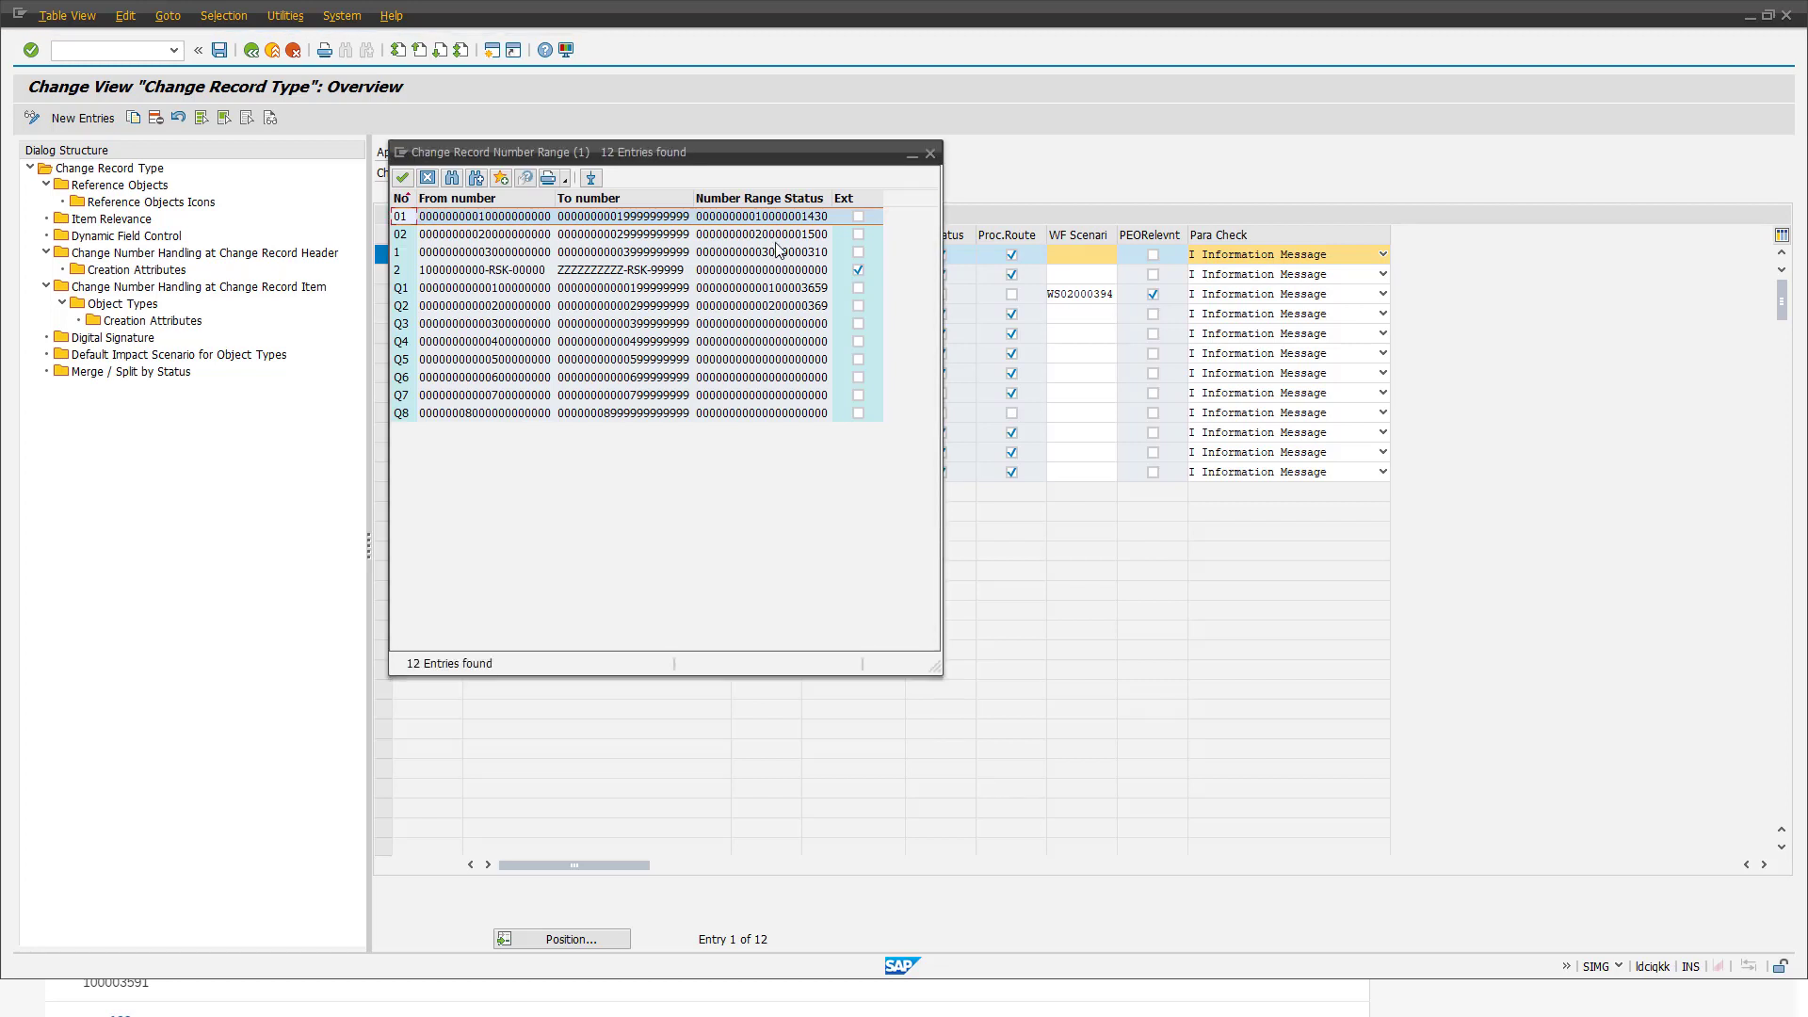
pyautogui.click(928, 155)
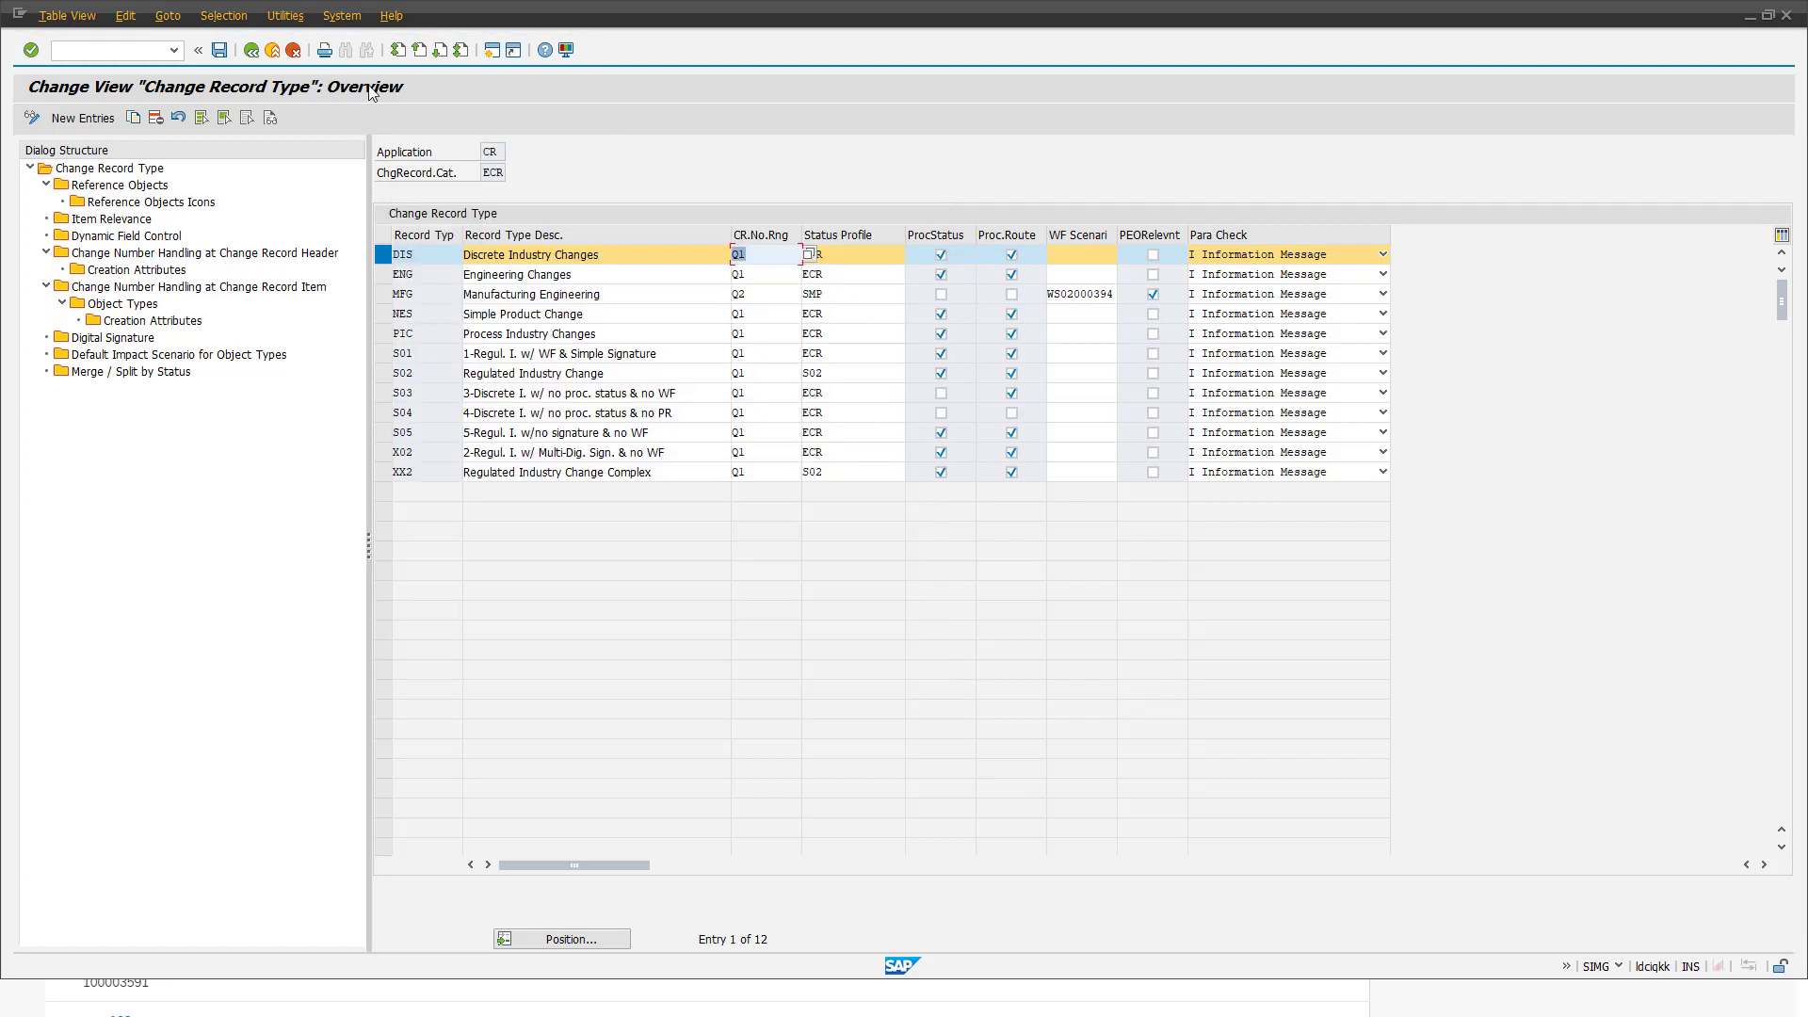
pyautogui.click(252, 50)
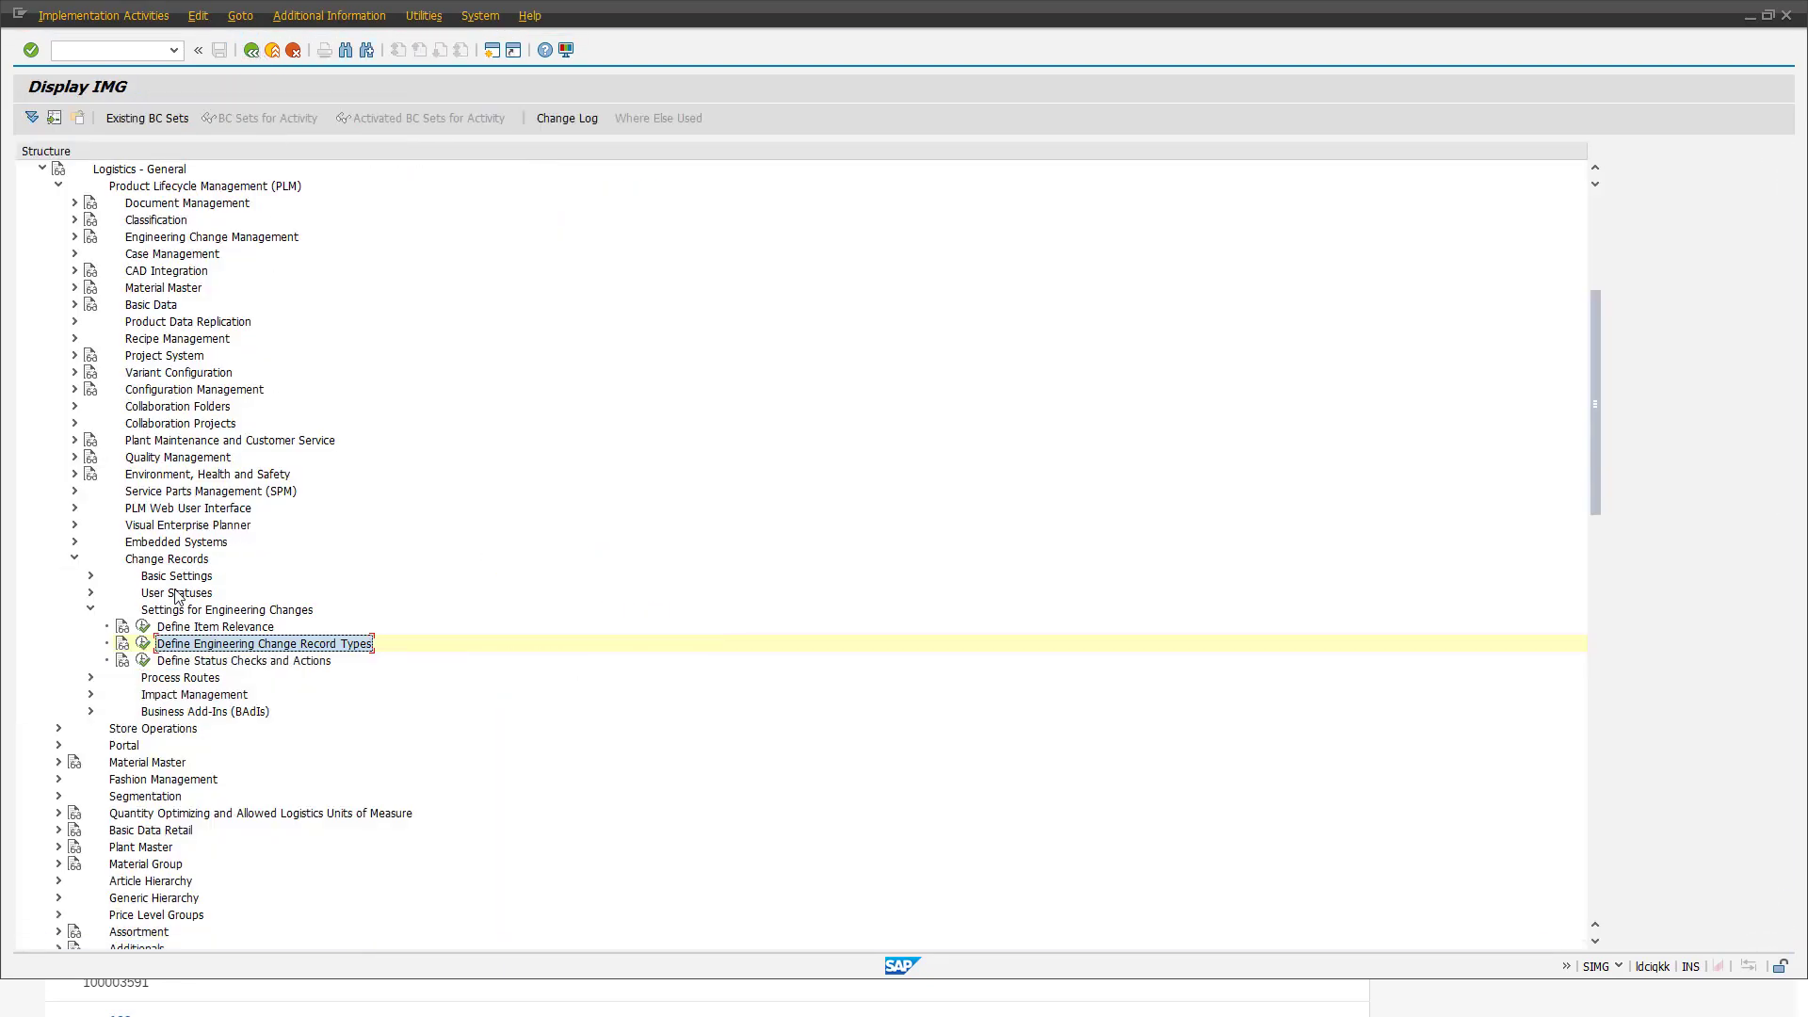
# Step: Display the number range intervals for change records from Basic Settings and return to the implementation guide
pyautogui.click(91, 576)
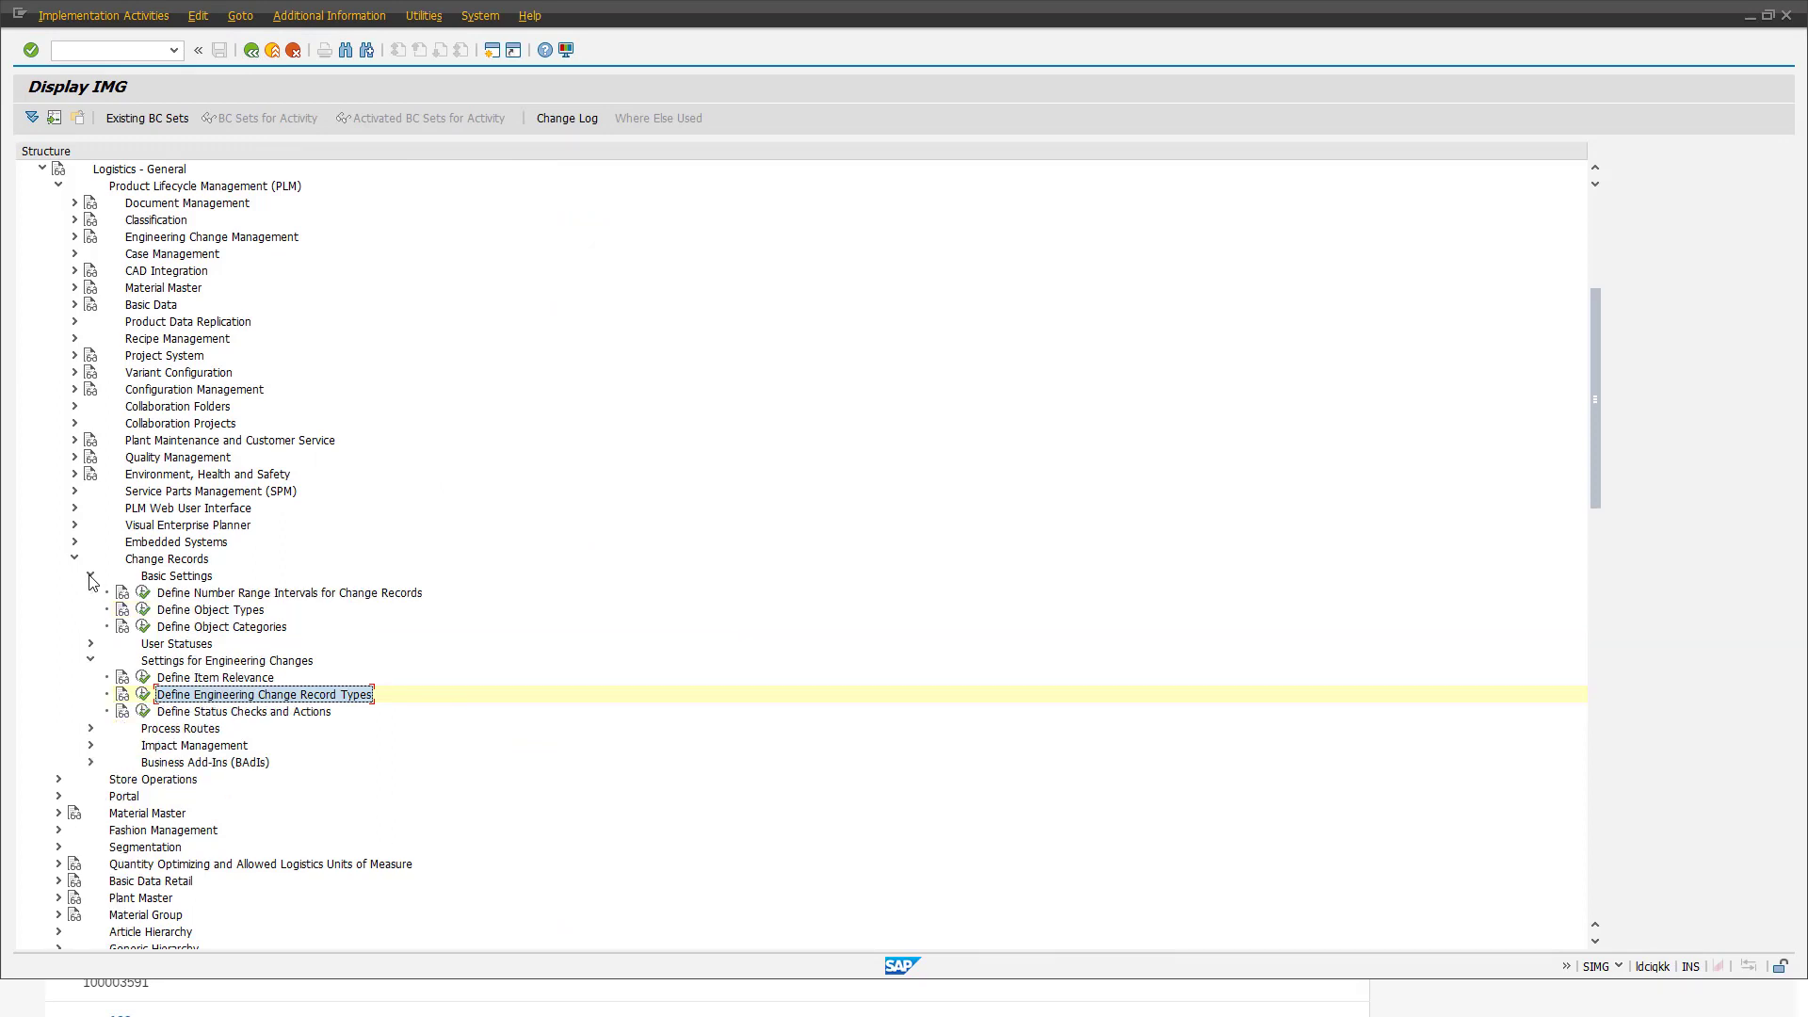
pyautogui.click(144, 593)
pyautogui.click(104, 197)
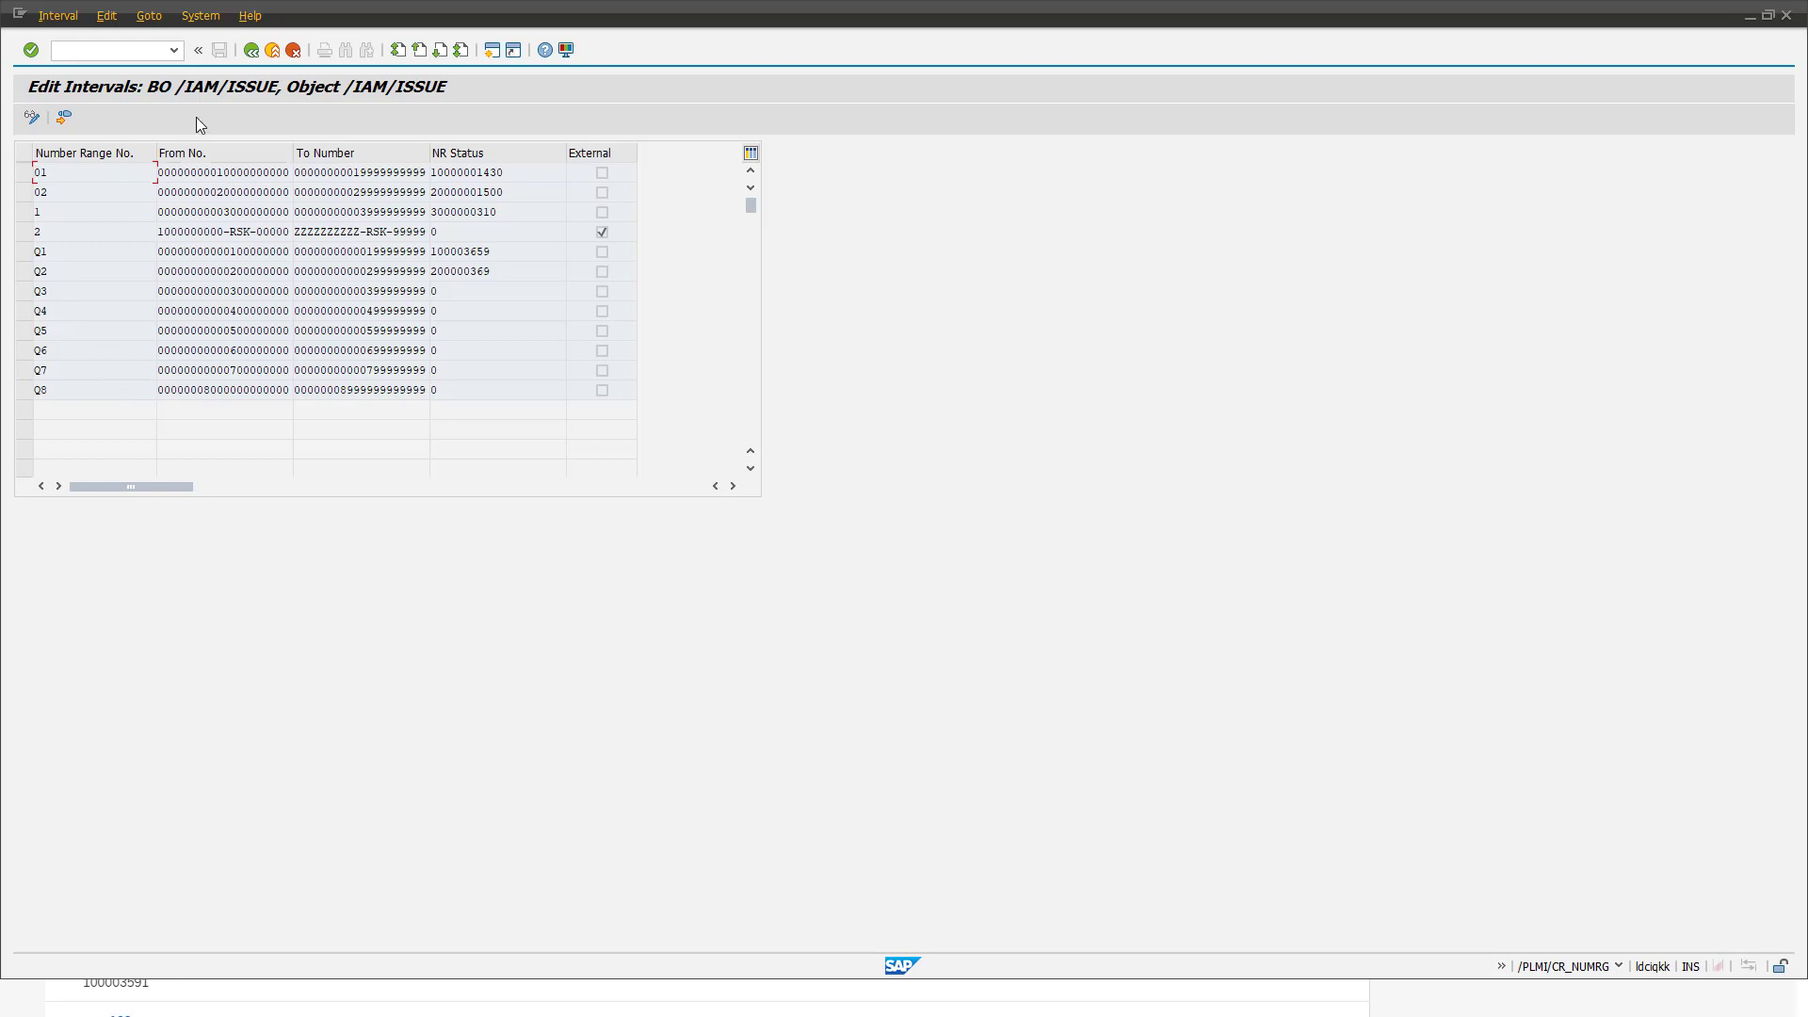
pyautogui.click(253, 49)
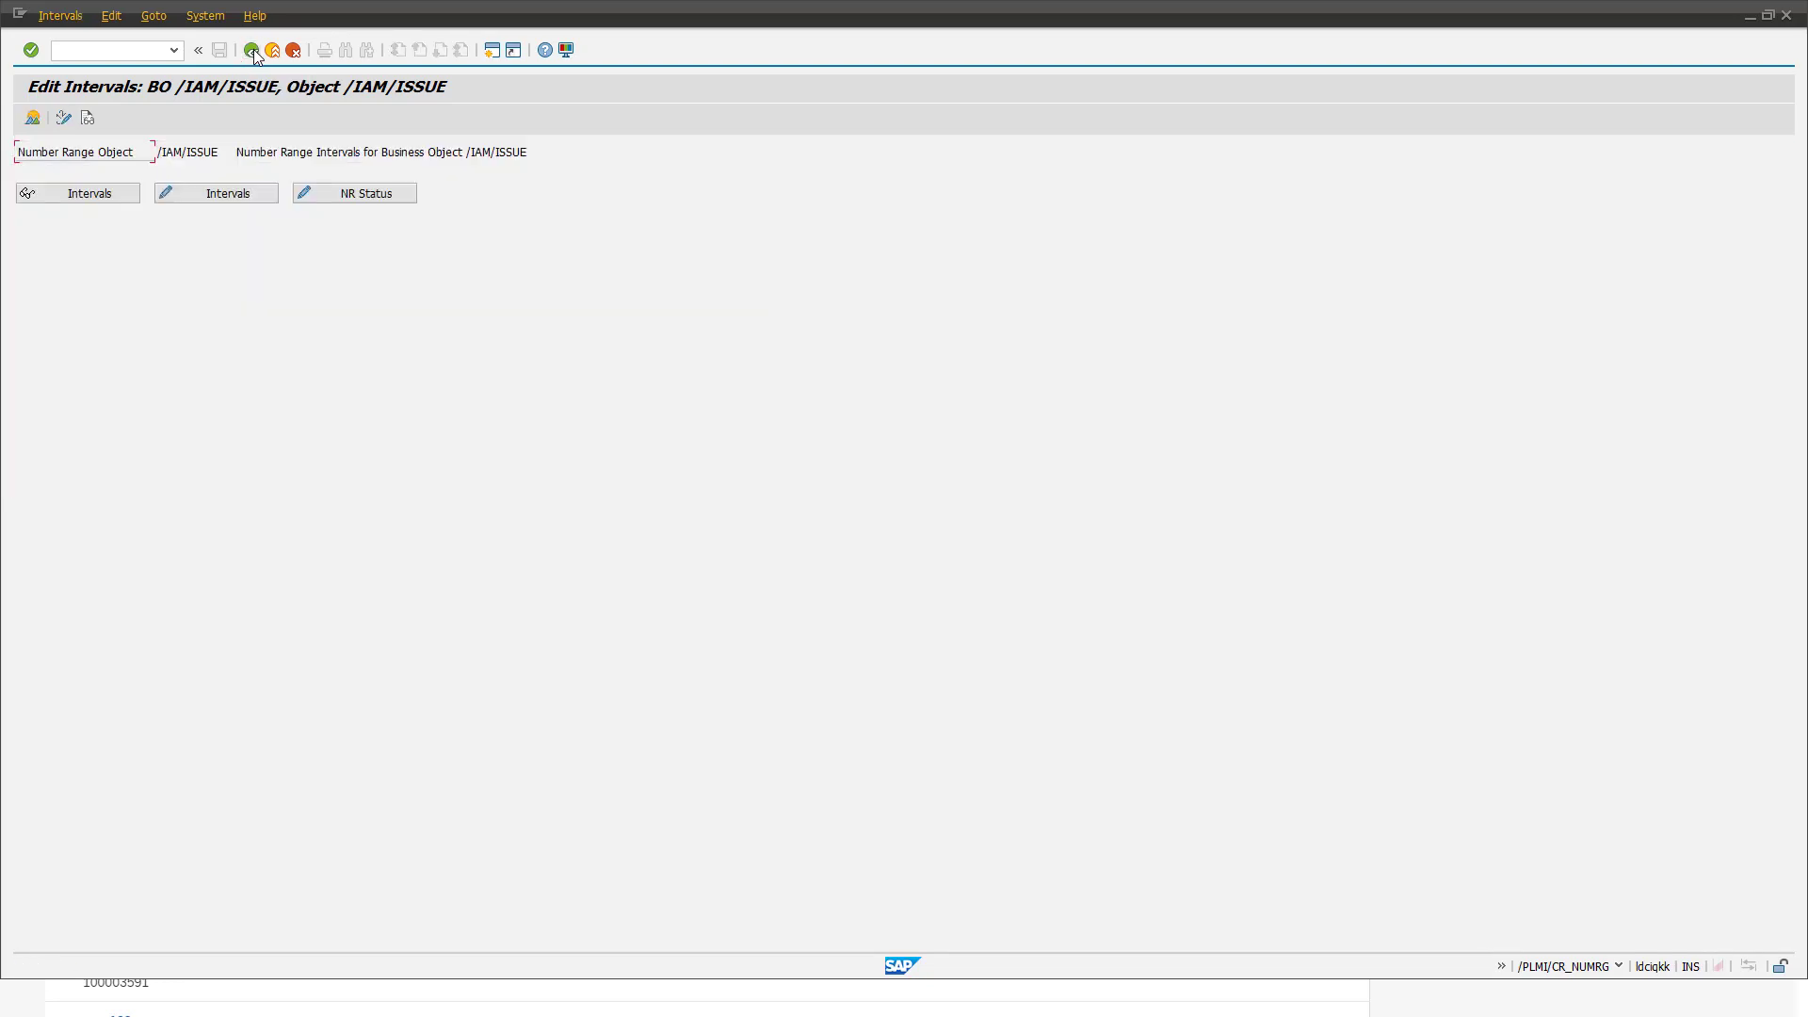
pyautogui.click(252, 49)
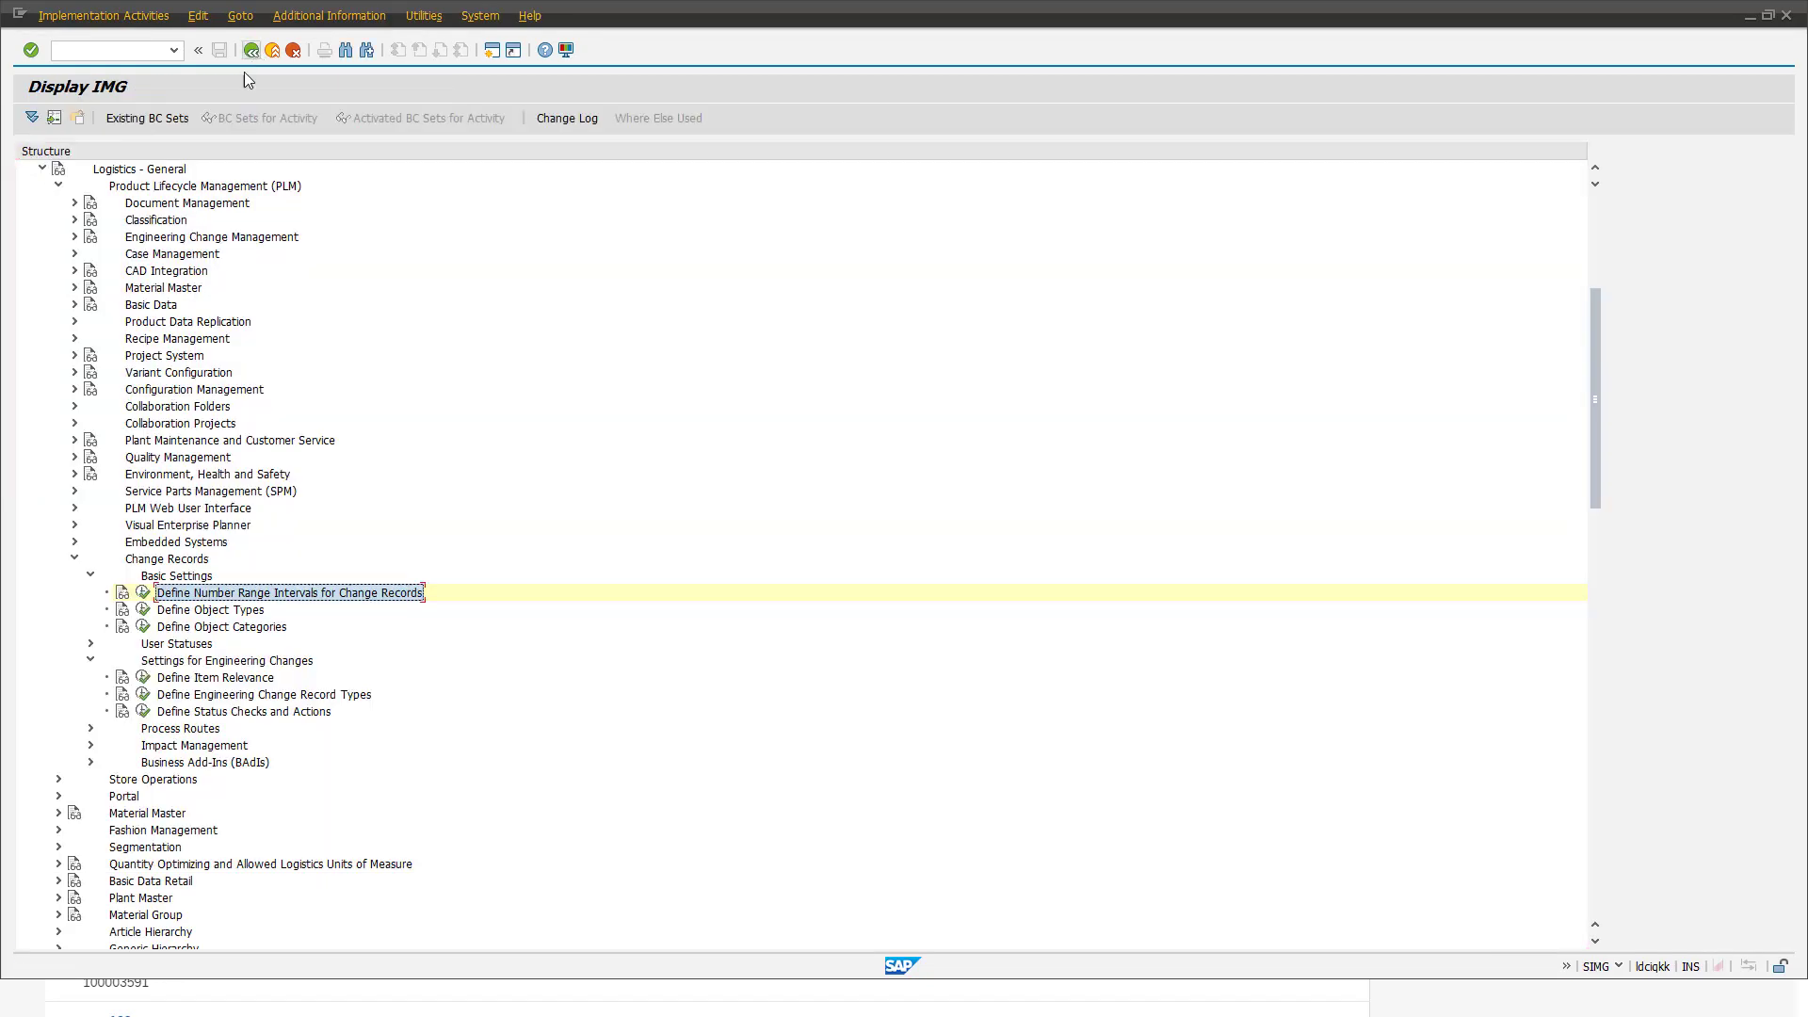
# Step: Reopen the engineering change record types, inspect the number range and status profile of Discrete Industry Changes, and return to the guide
pyautogui.click(143, 694)
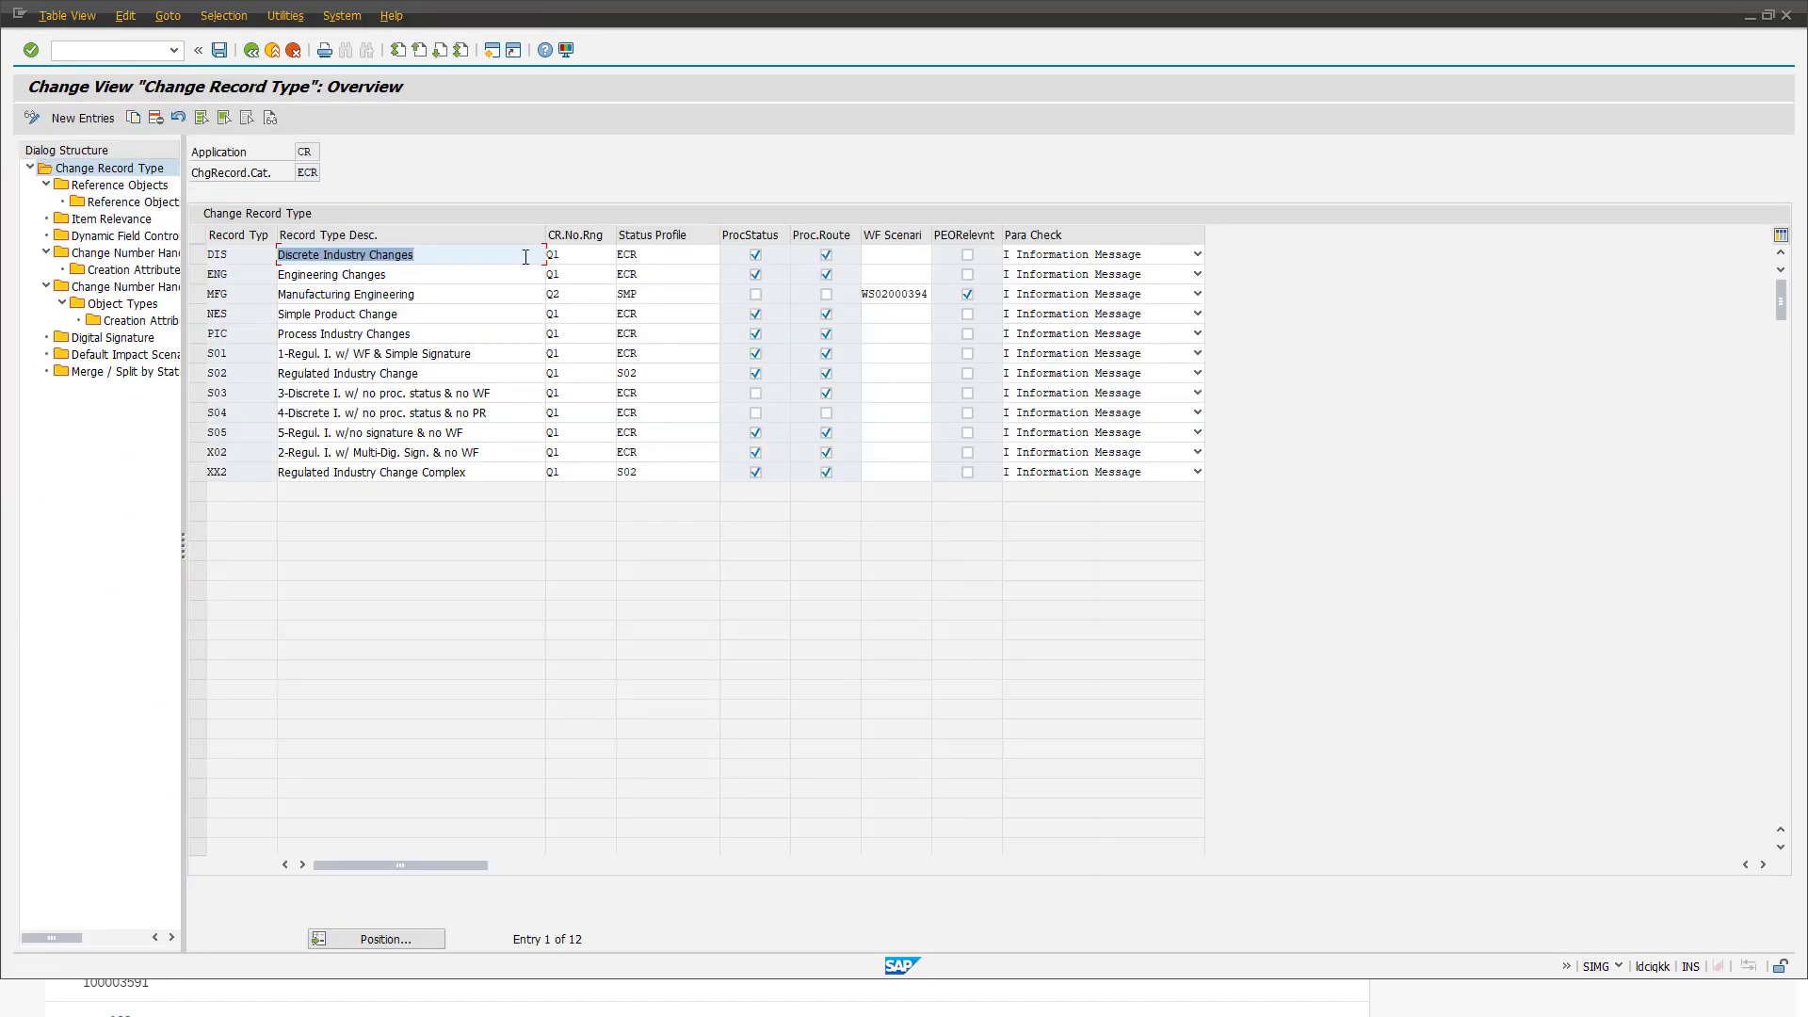
pyautogui.click(610, 255)
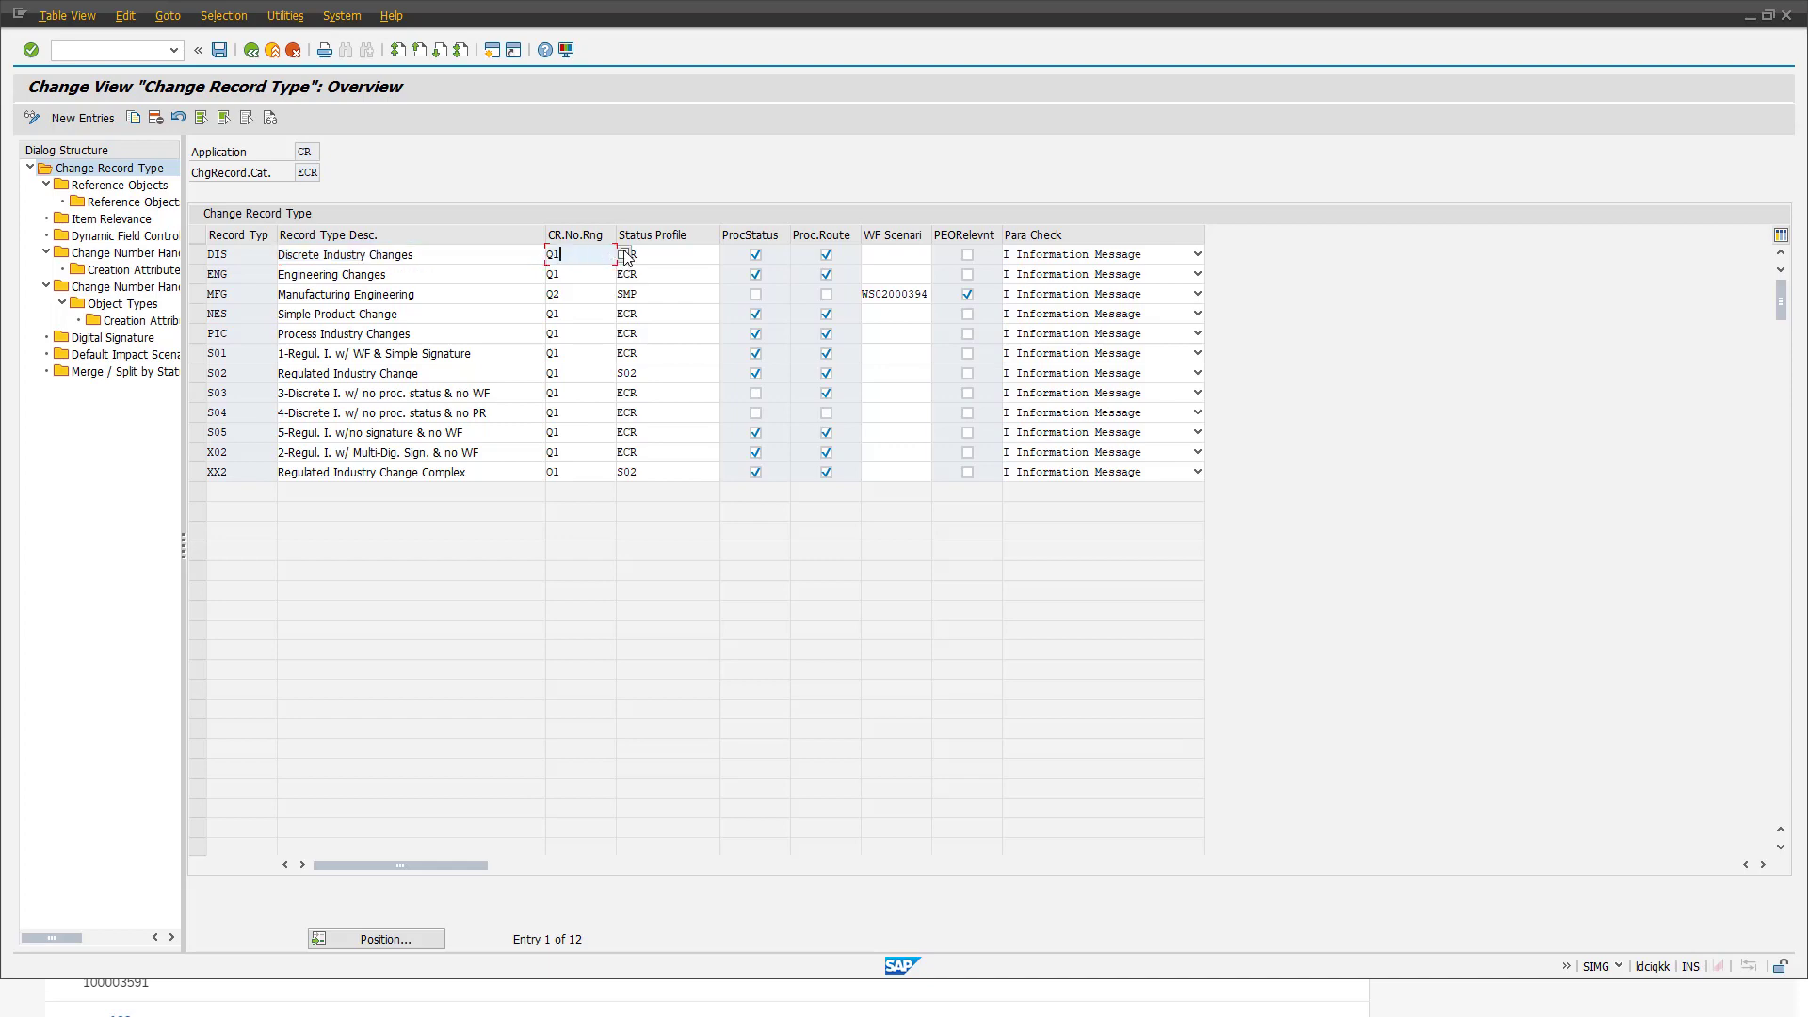
pyautogui.click(625, 255)
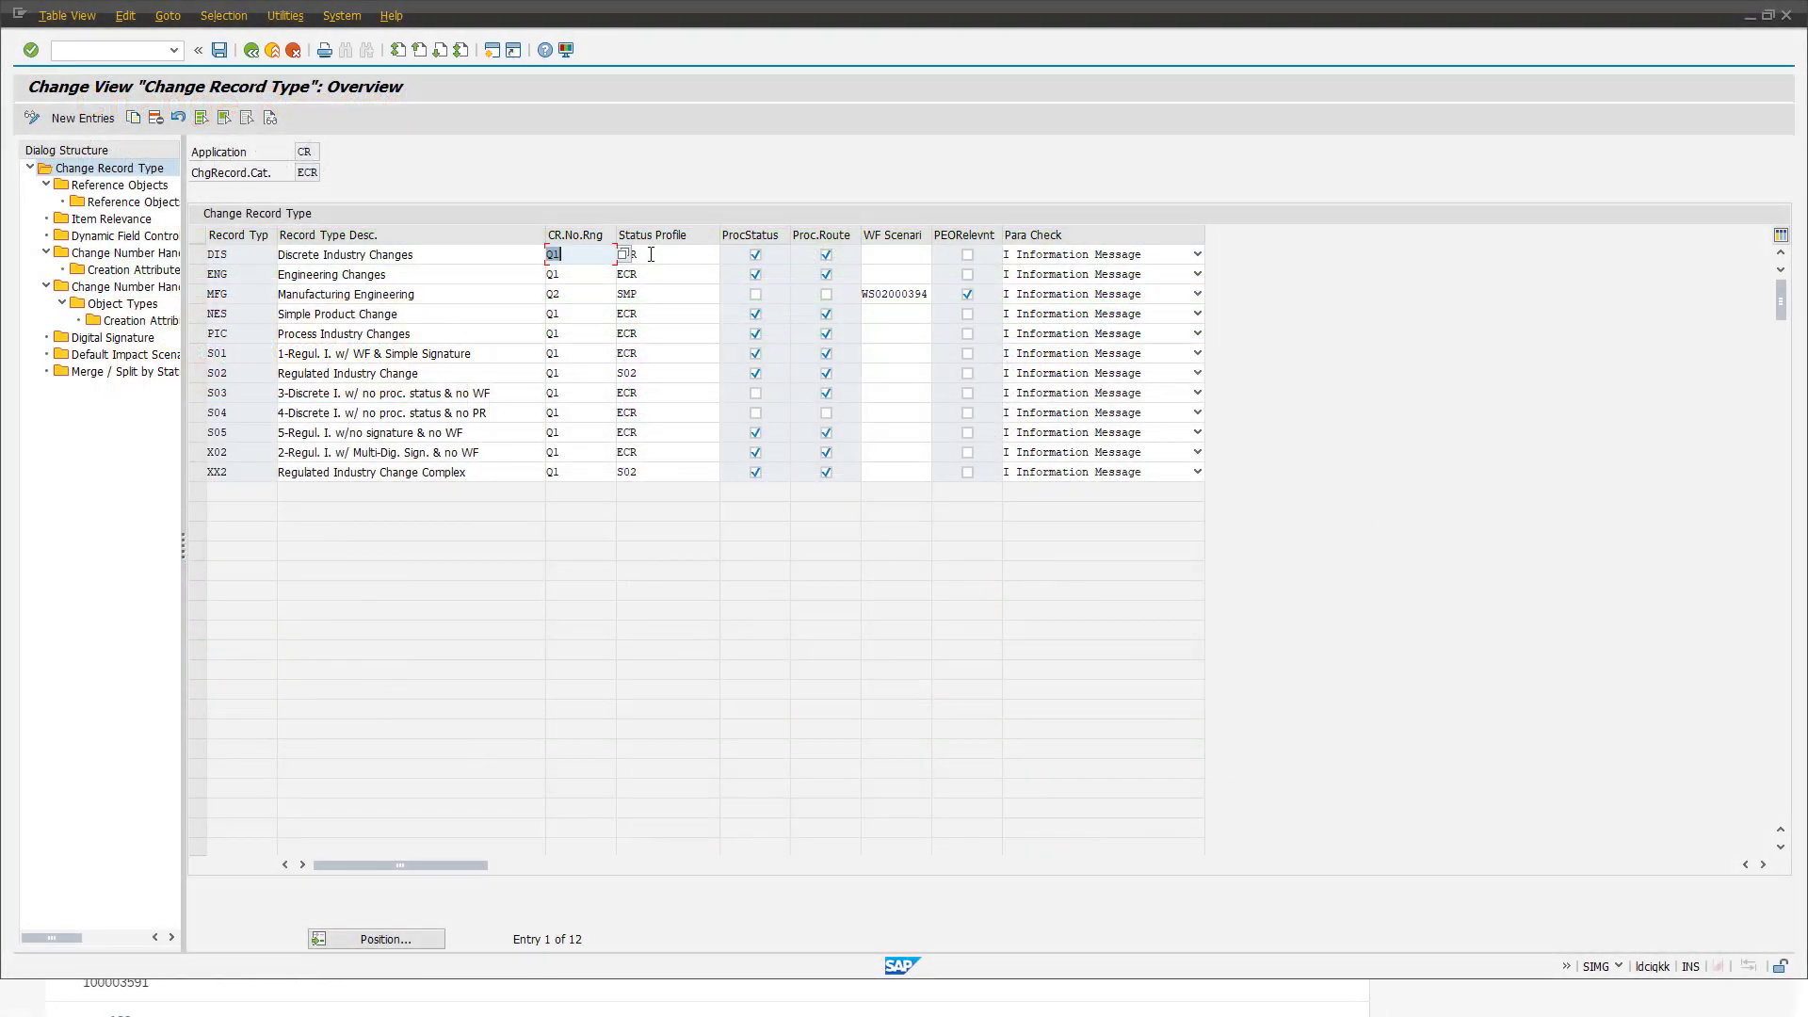
pyautogui.click(651, 254)
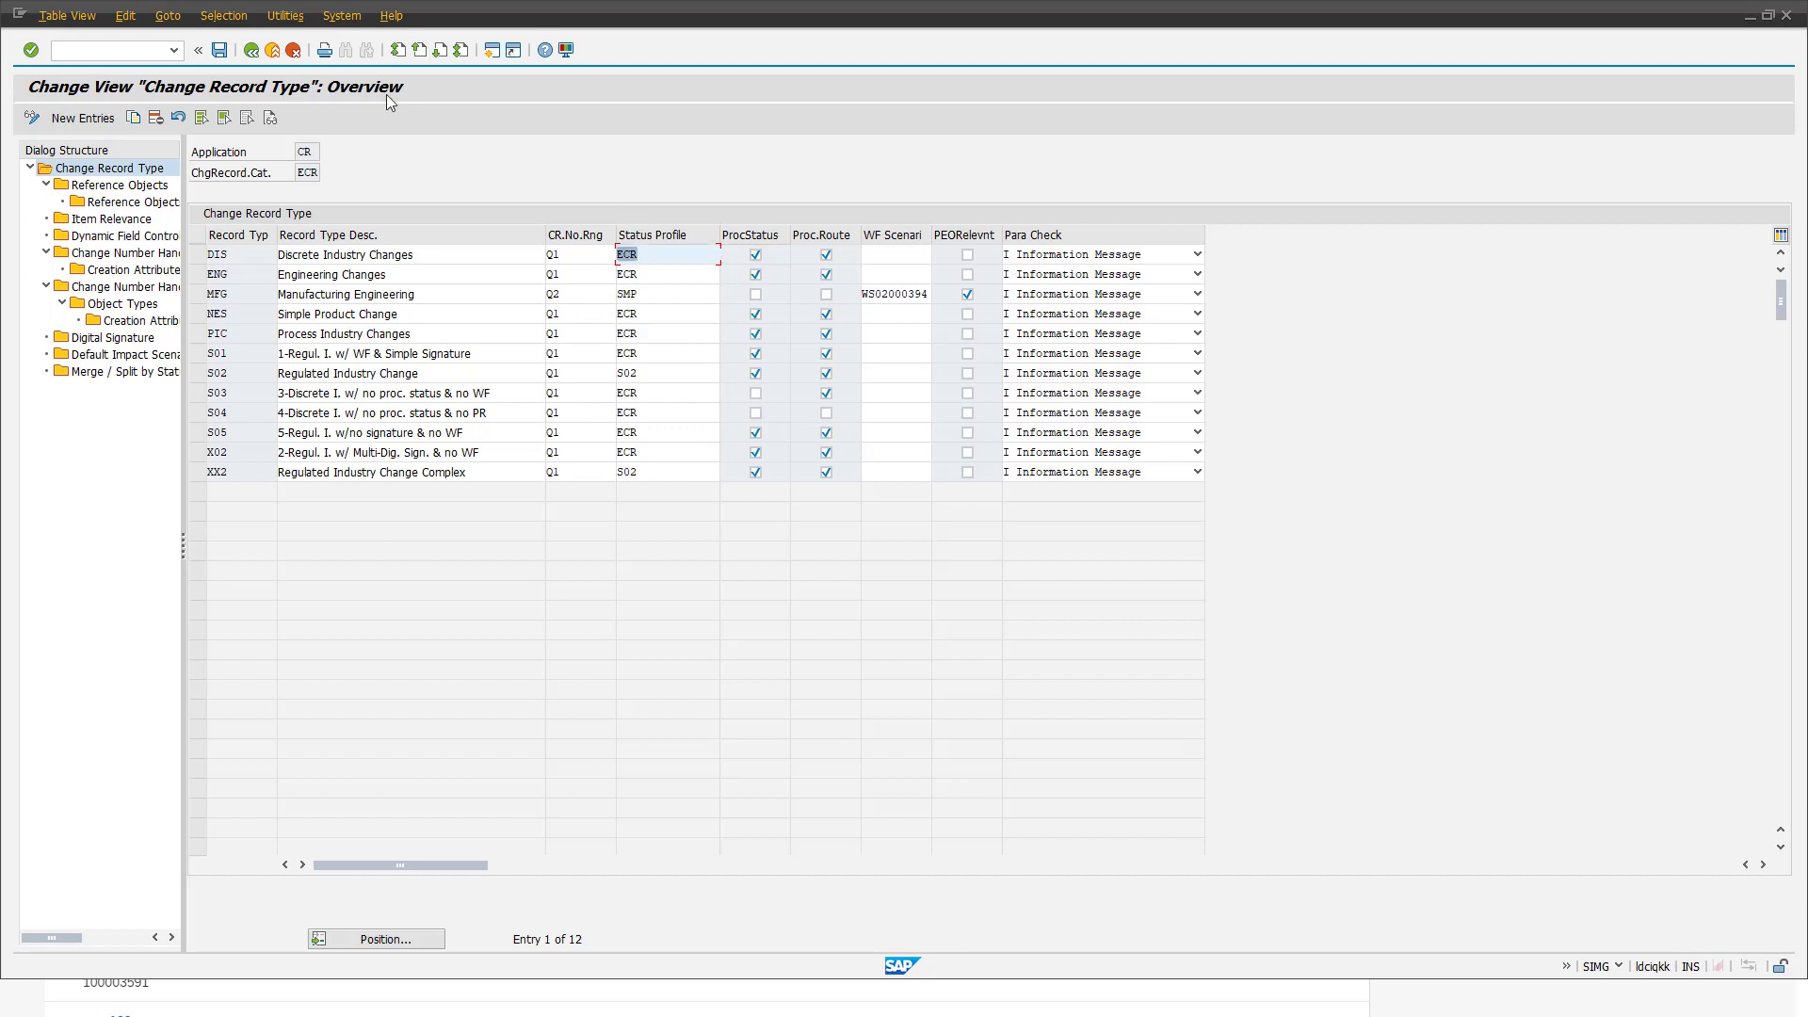
pyautogui.click(251, 51)
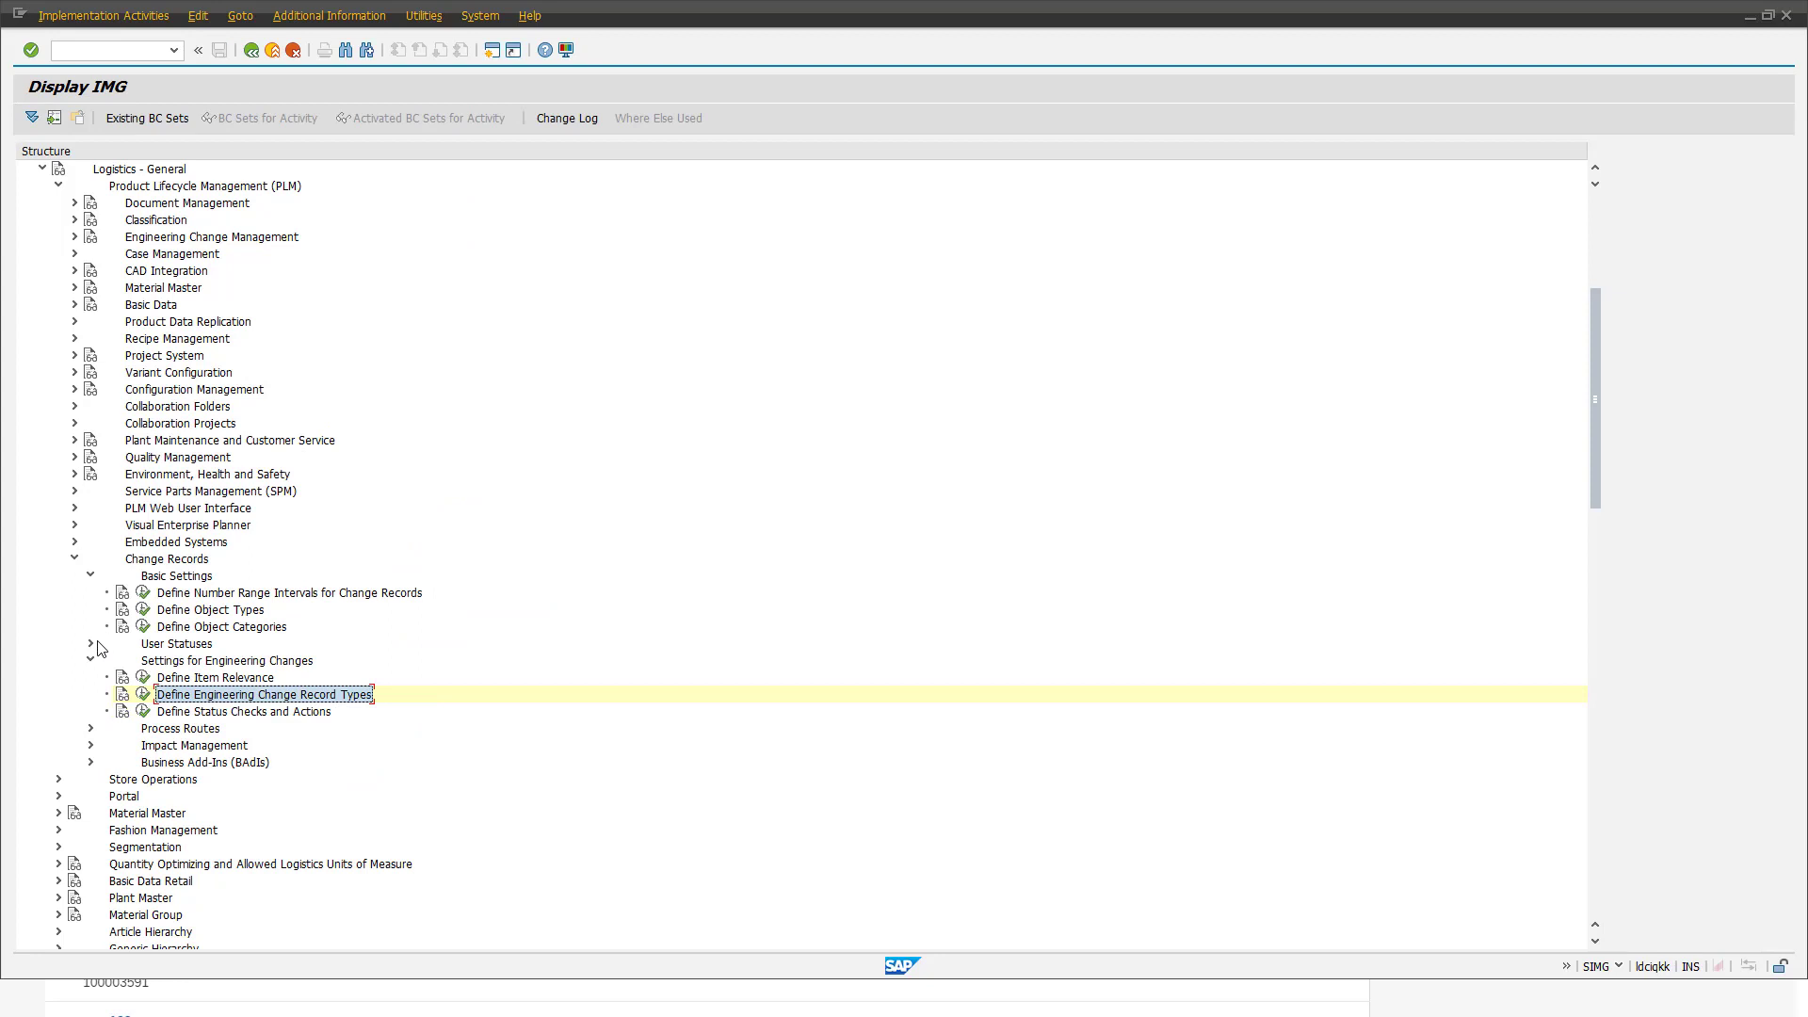
# Step: Expand the User Statuses activities under Change Records and reopen the engineering change record types
pyautogui.click(92, 645)
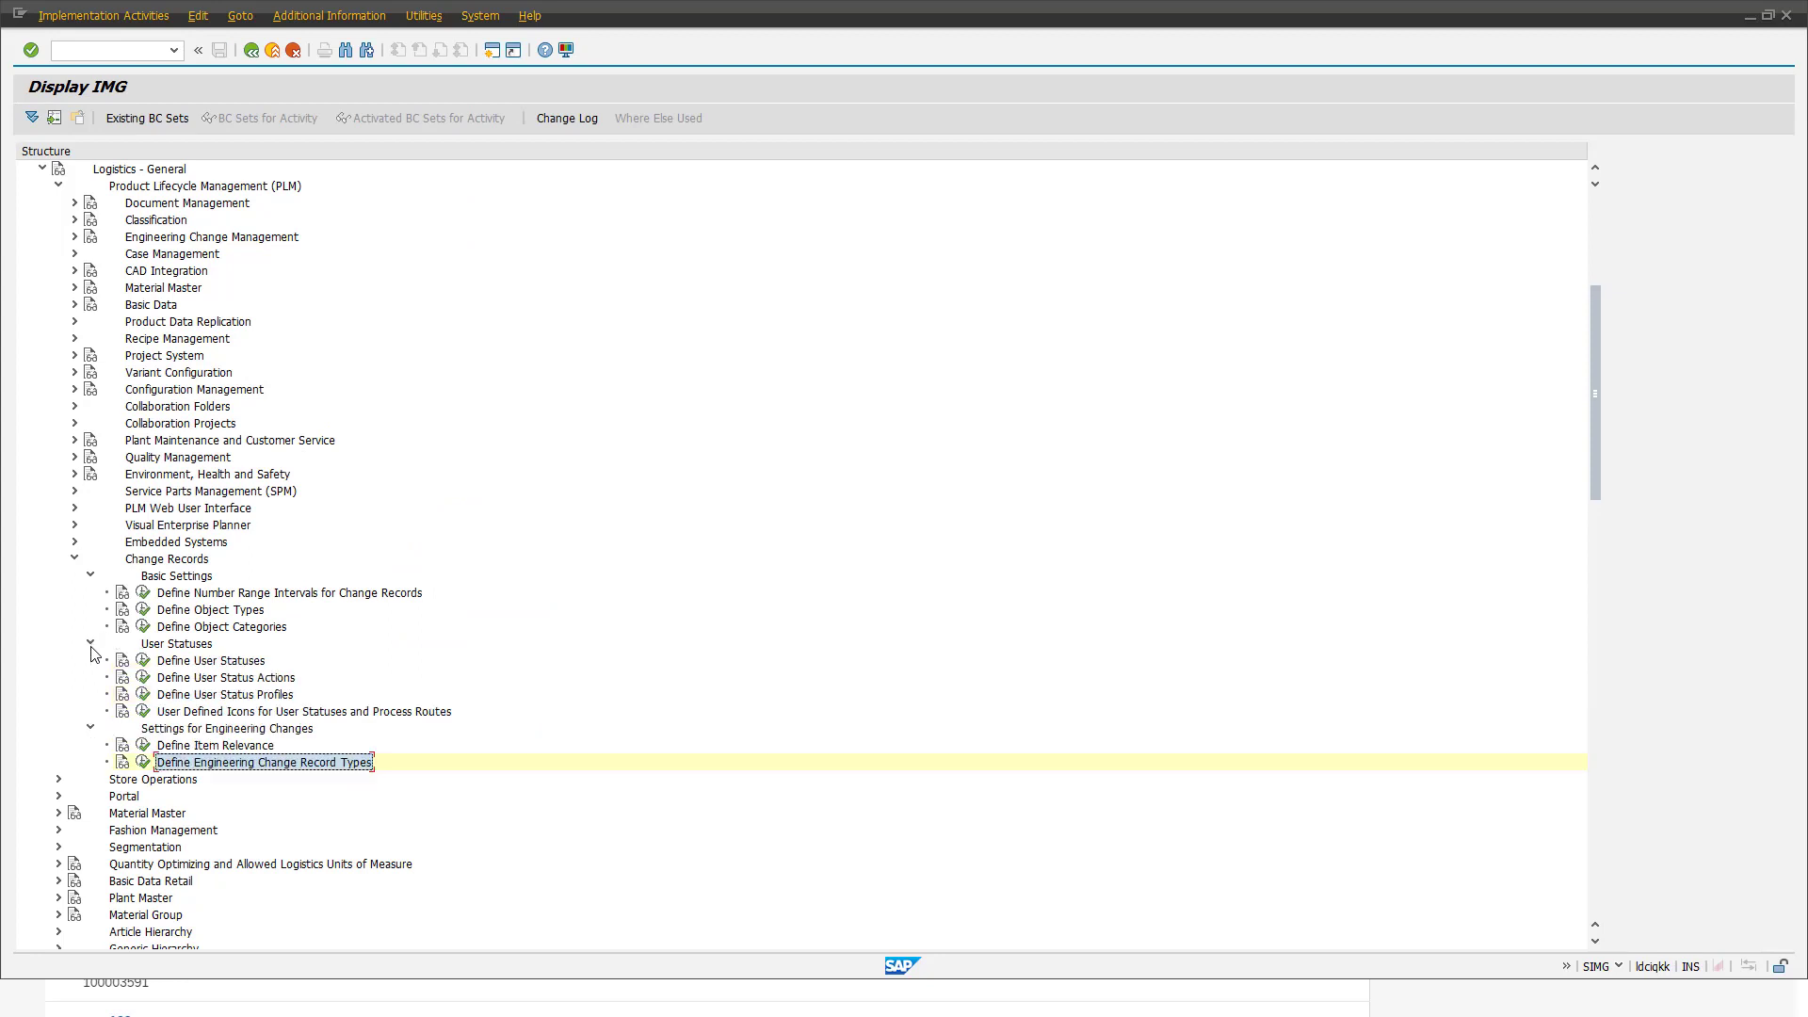
pyautogui.click(149, 645)
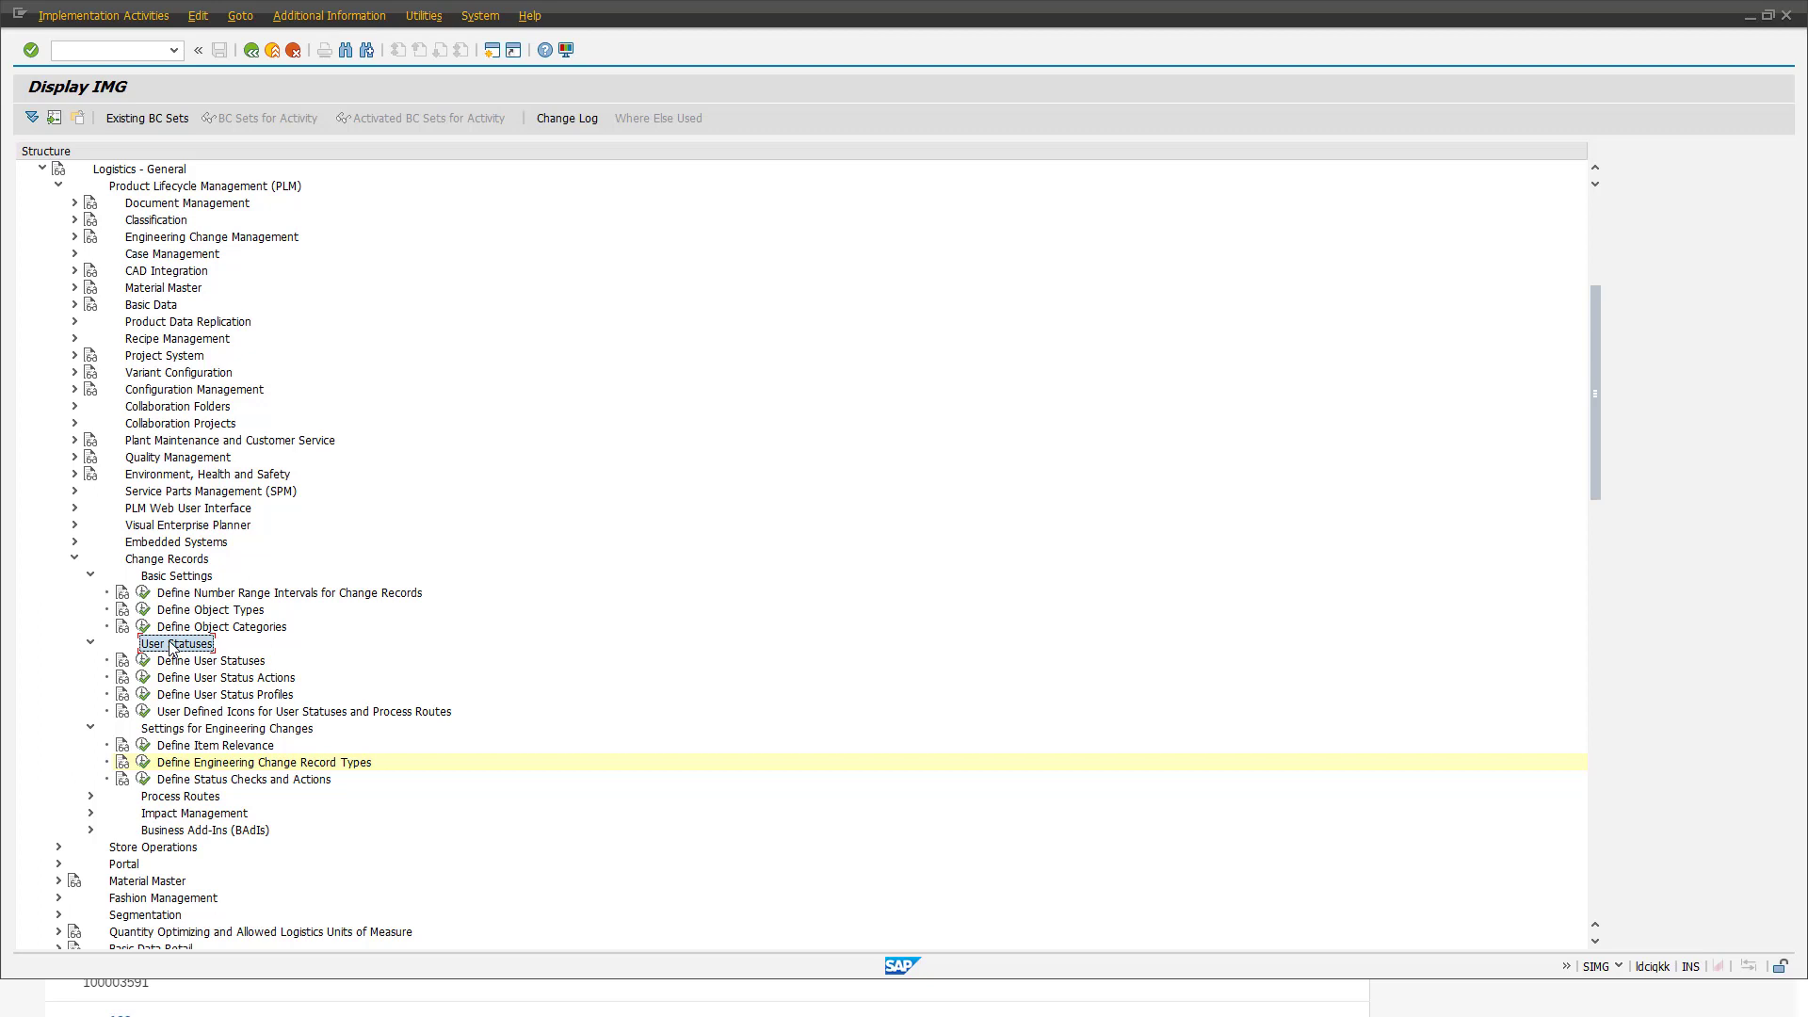
pyautogui.click(143, 778)
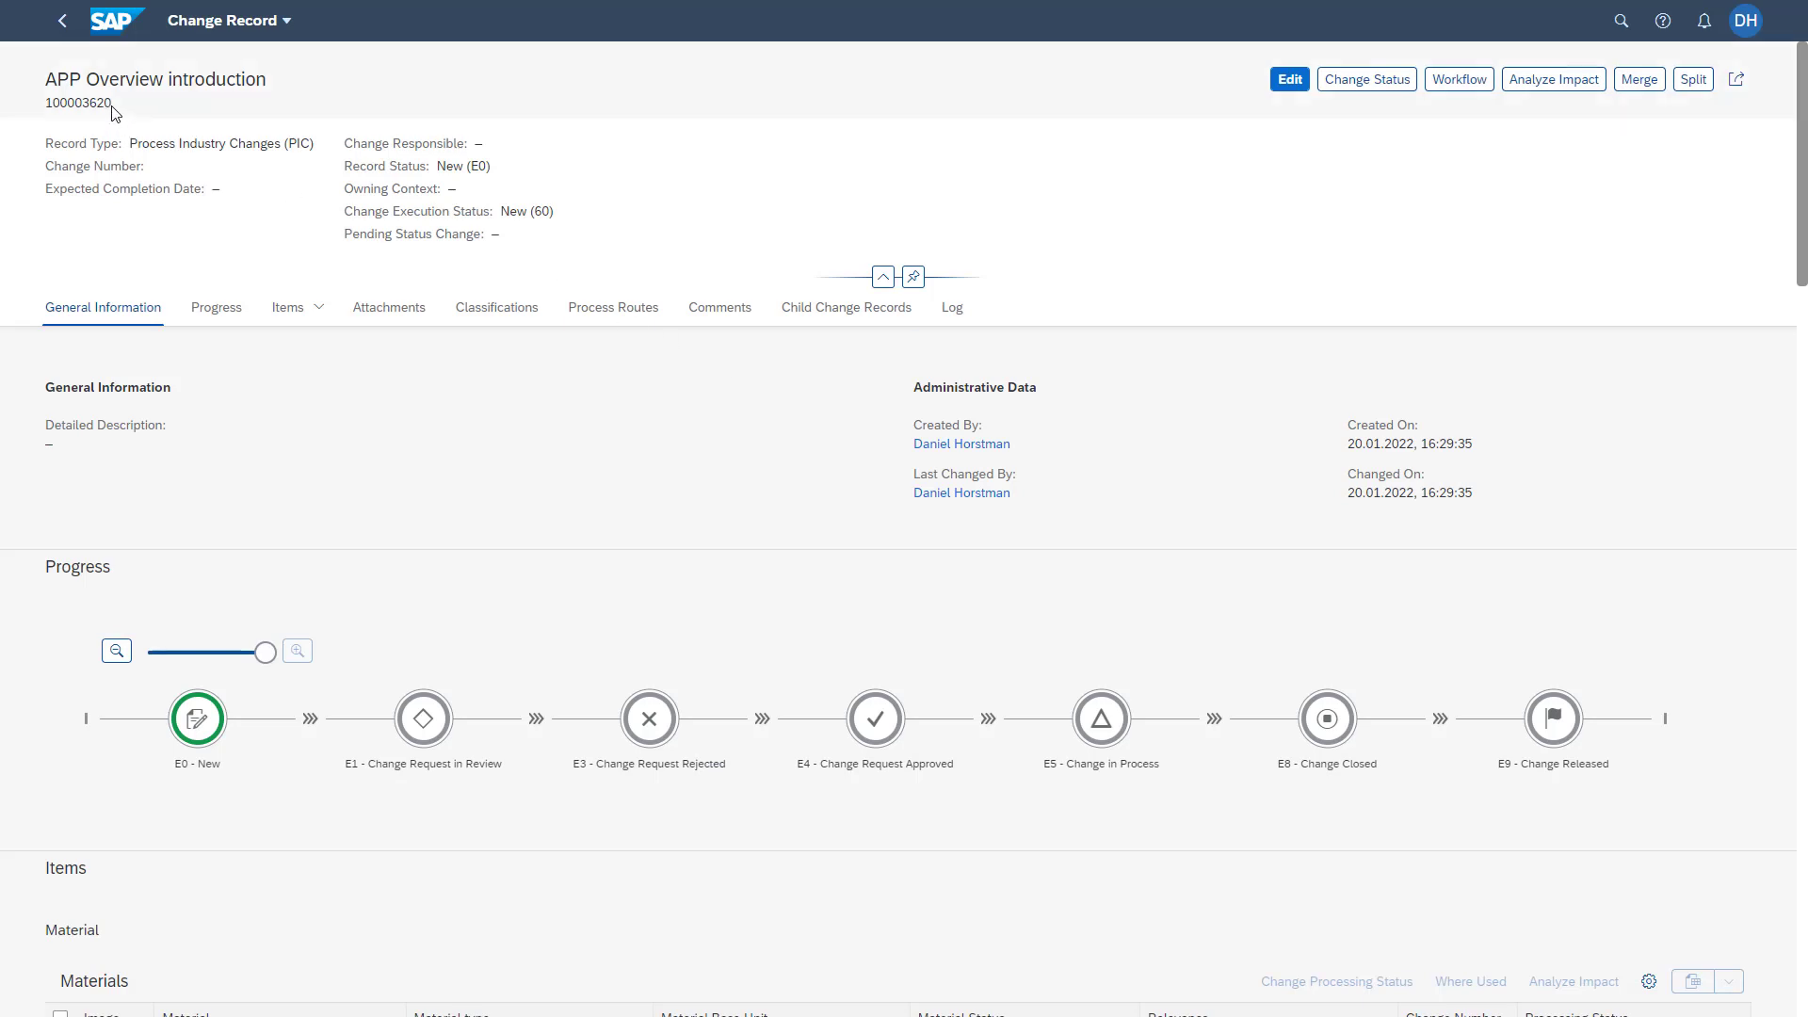
# Step: Examine the record number, record type, record status and progress stages of the APP Overview introduction change record
pyautogui.moveTo(111, 105); pyautogui.dragTo(48, 104)
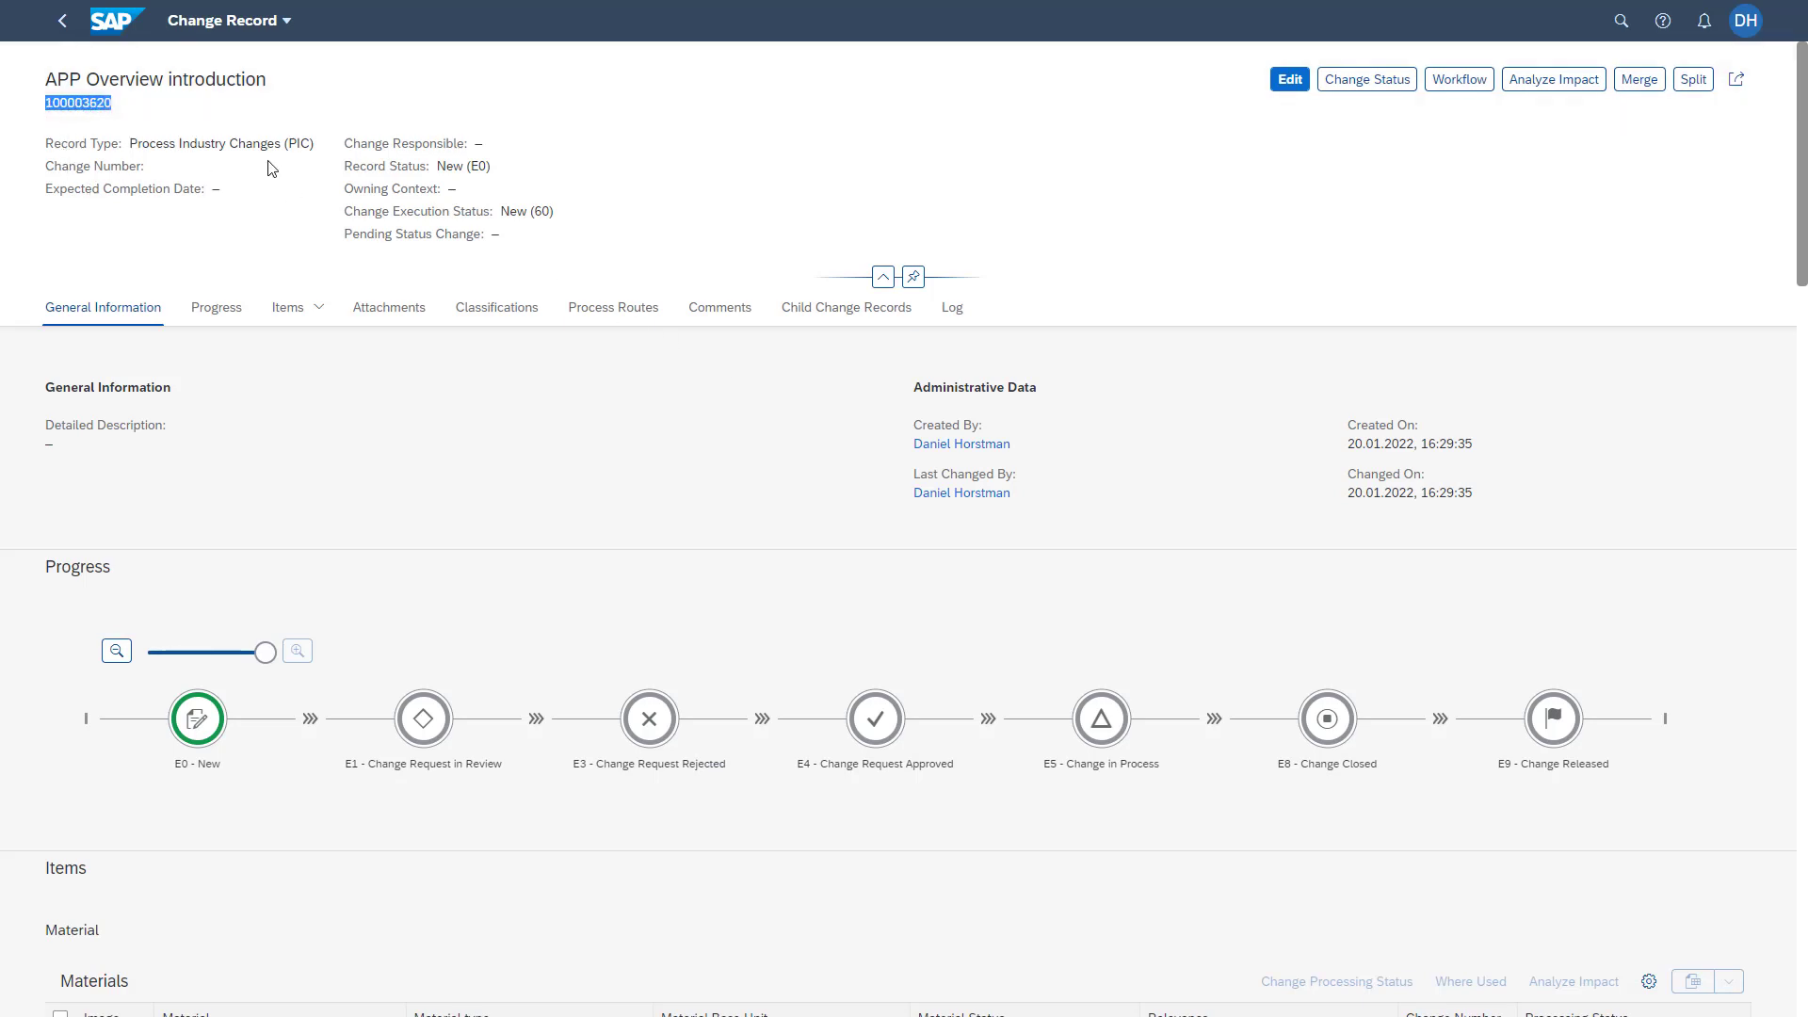
pyautogui.doubleClick(299, 143)
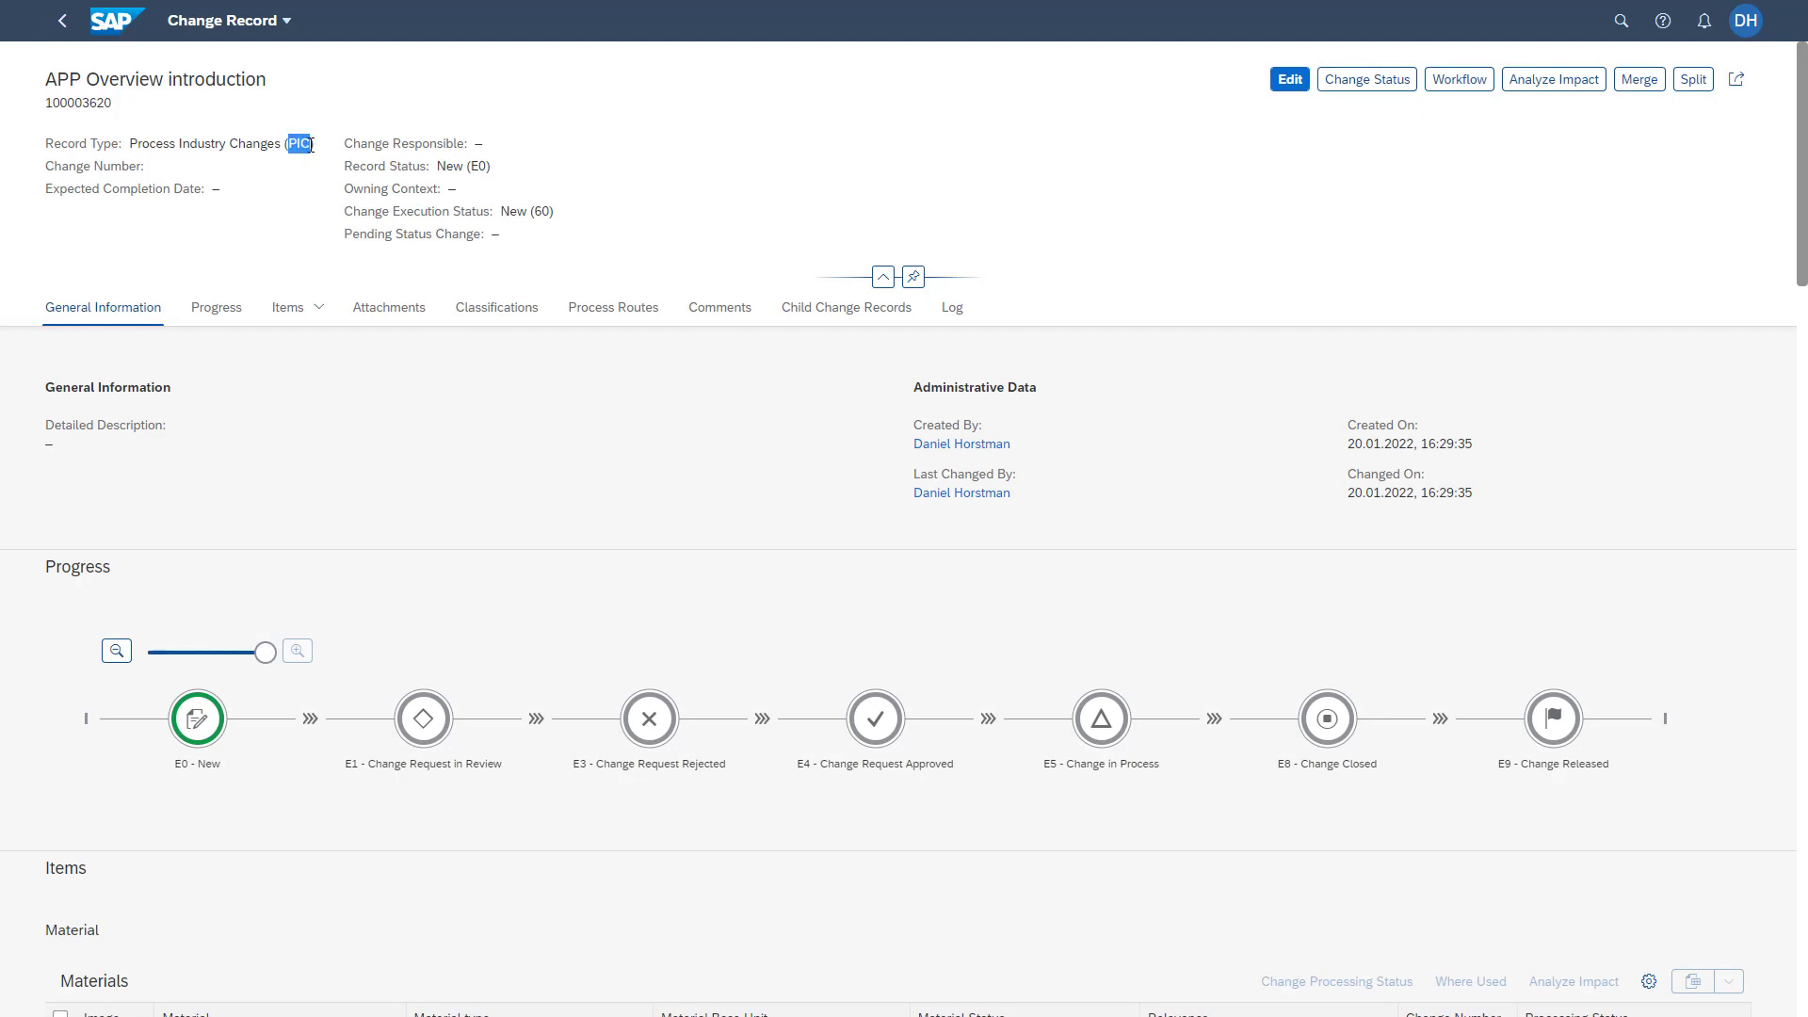
pyautogui.tripleClick(417, 163)
pyautogui.click(343, 166)
pyautogui.moveTo(343, 165); pyautogui.dragTo(506, 175)
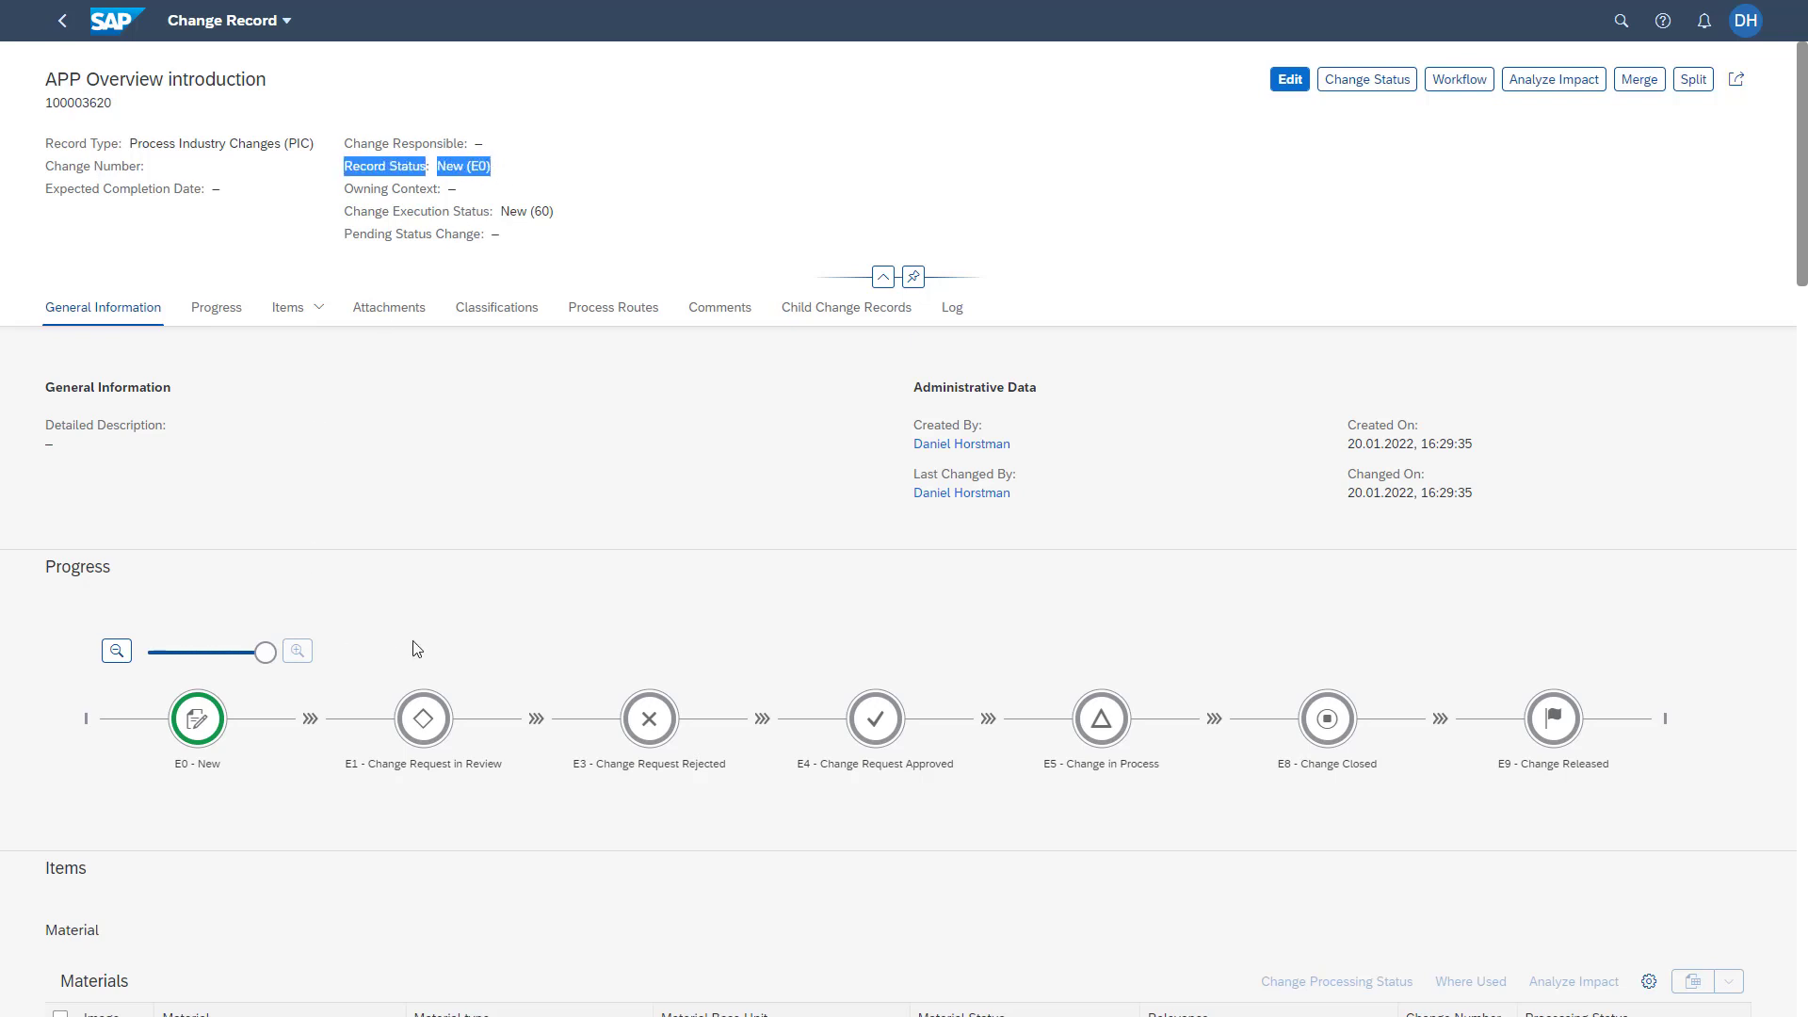
pyautogui.click(166, 753)
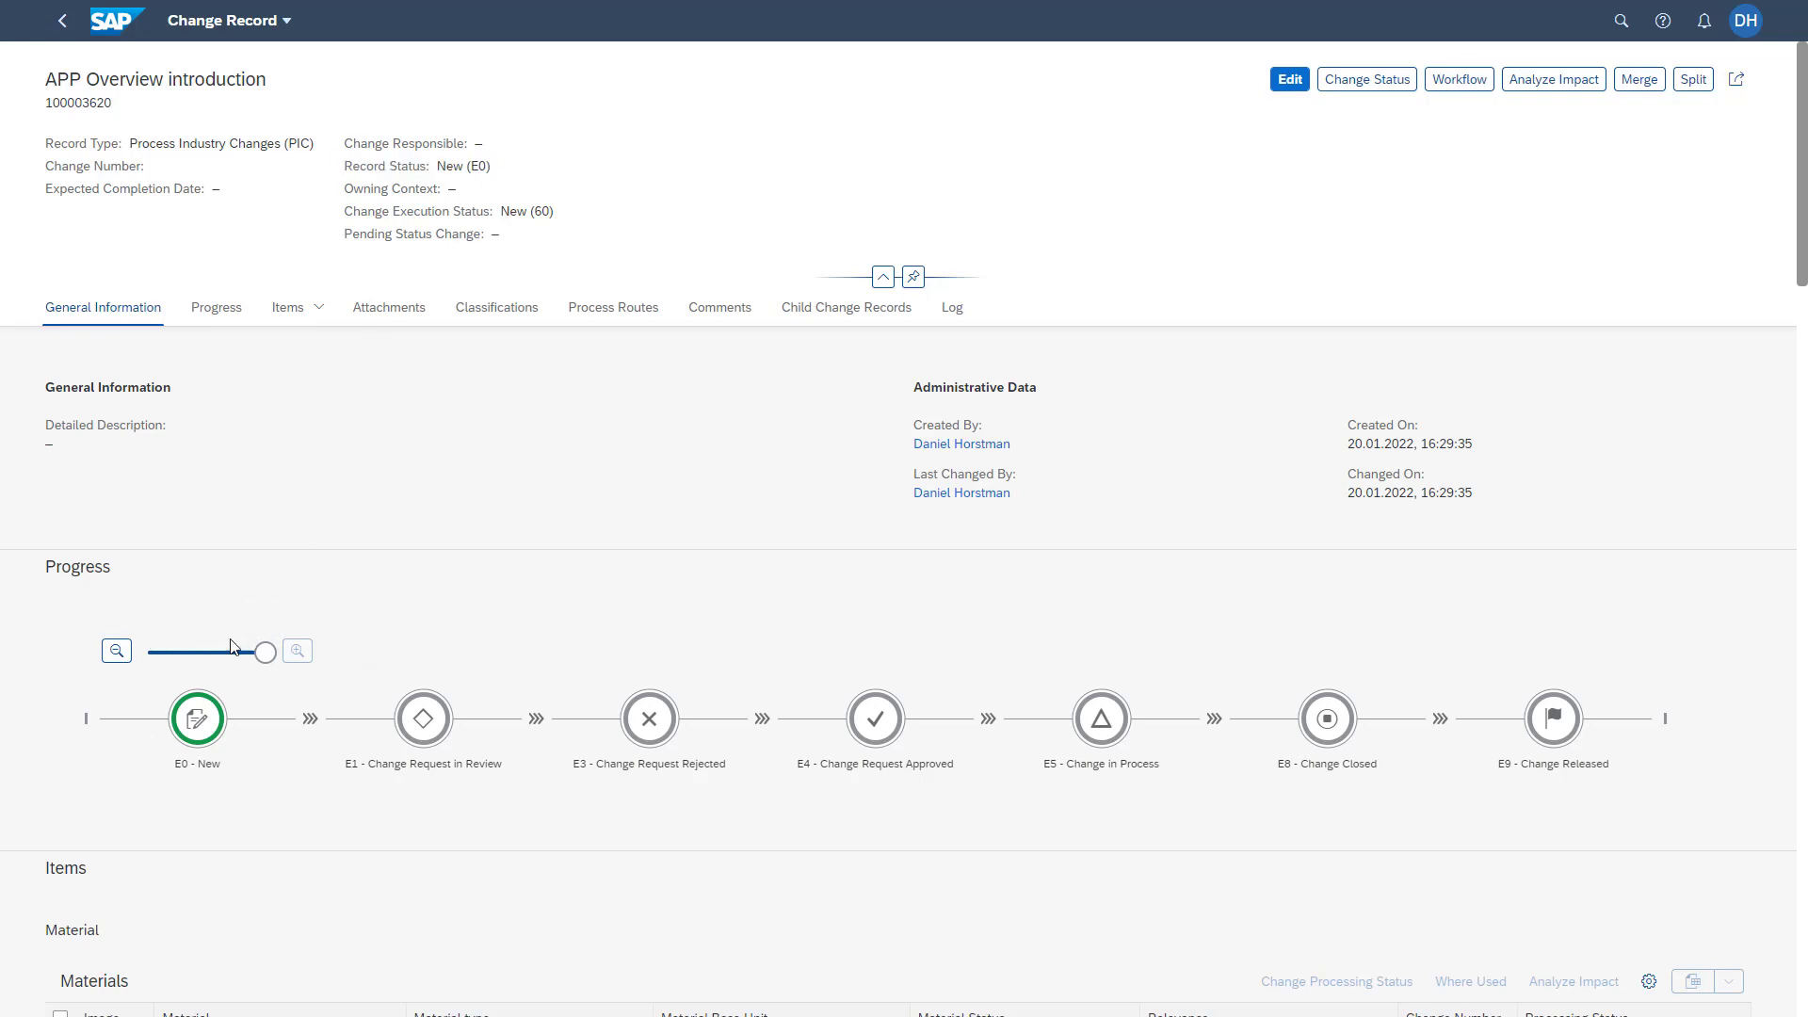
pyautogui.moveTo(216, 660)
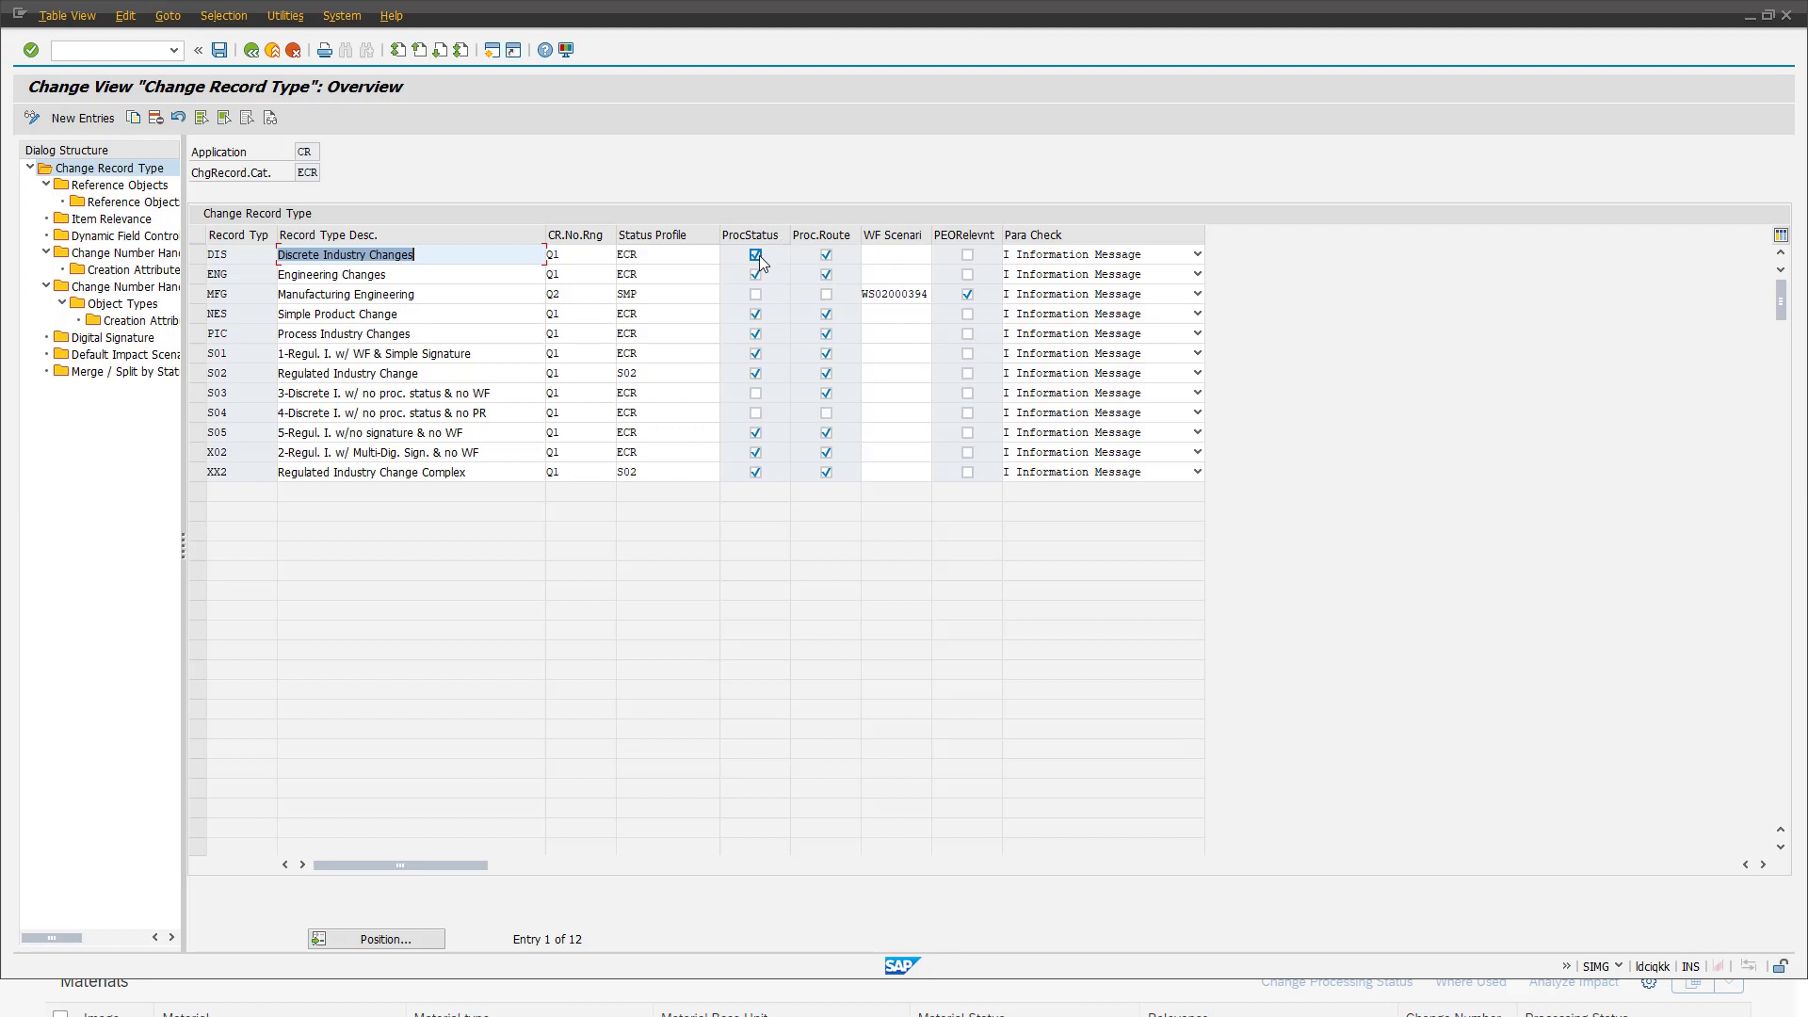
# Step: Check the processing status setting of Discrete Industry Changes, then open the APP Overview introduction change record for editing at its items
pyautogui.click(756, 255)
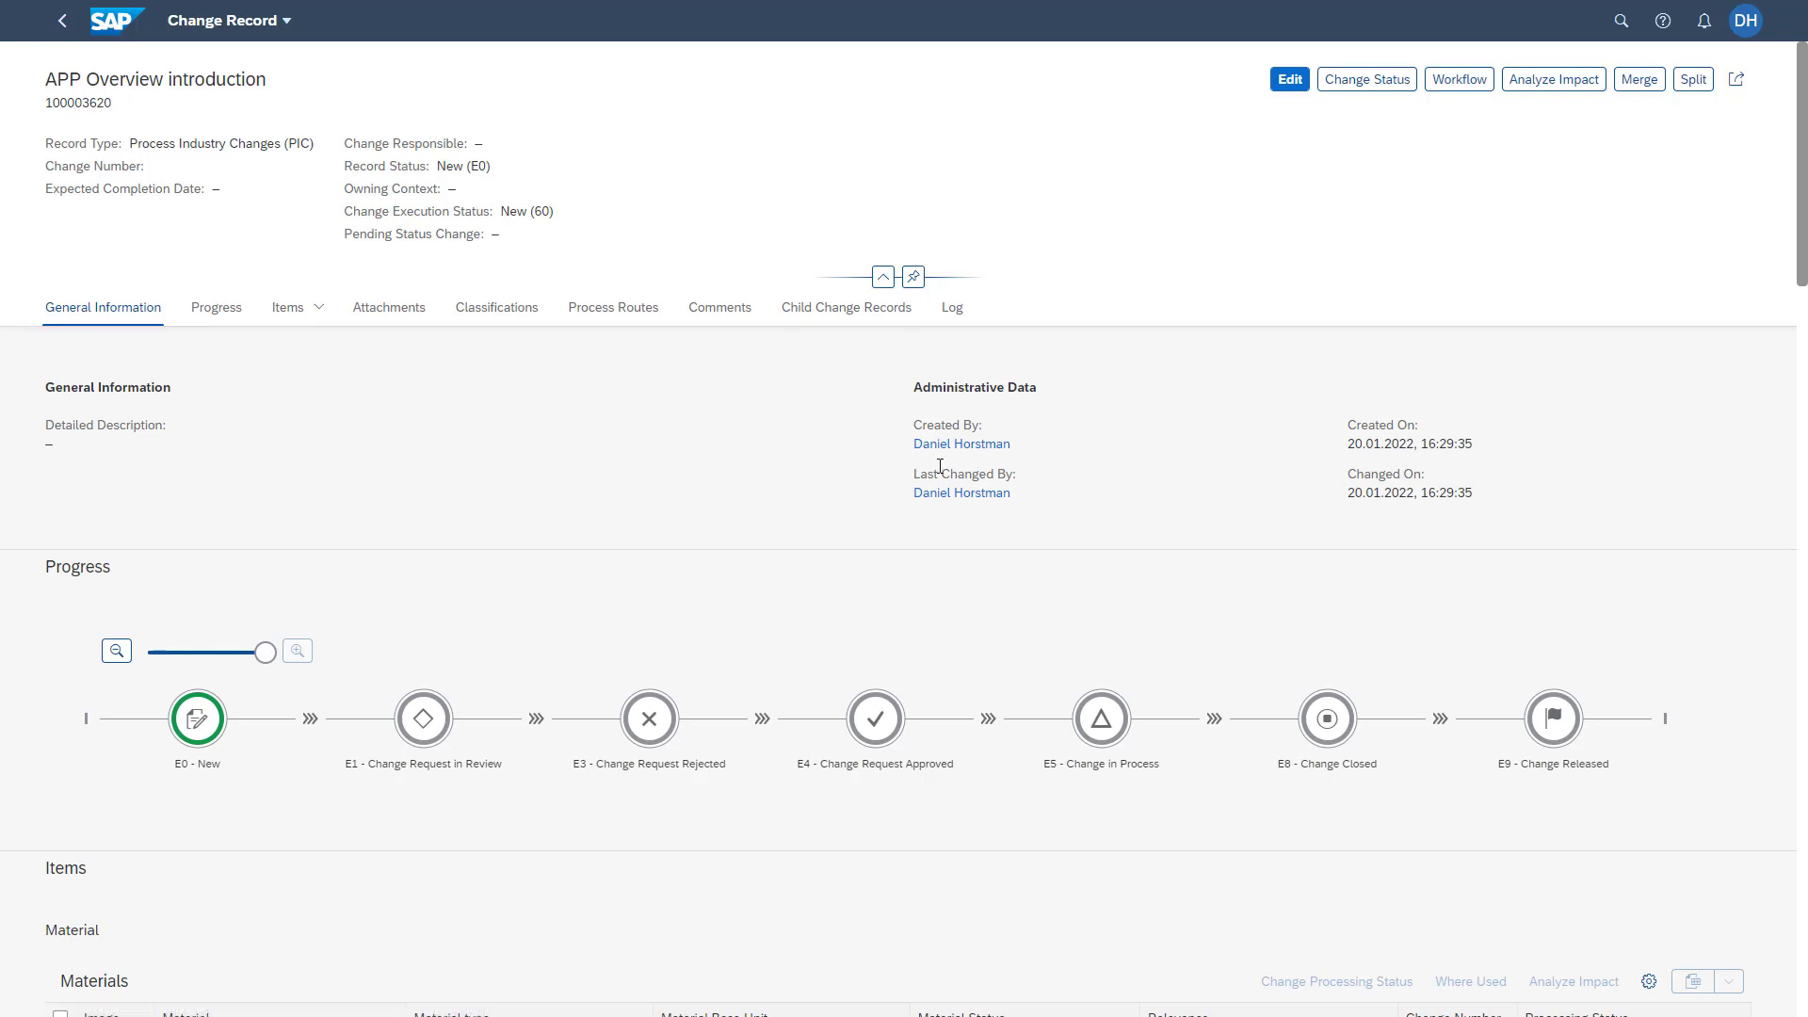
pyautogui.click(1290, 83)
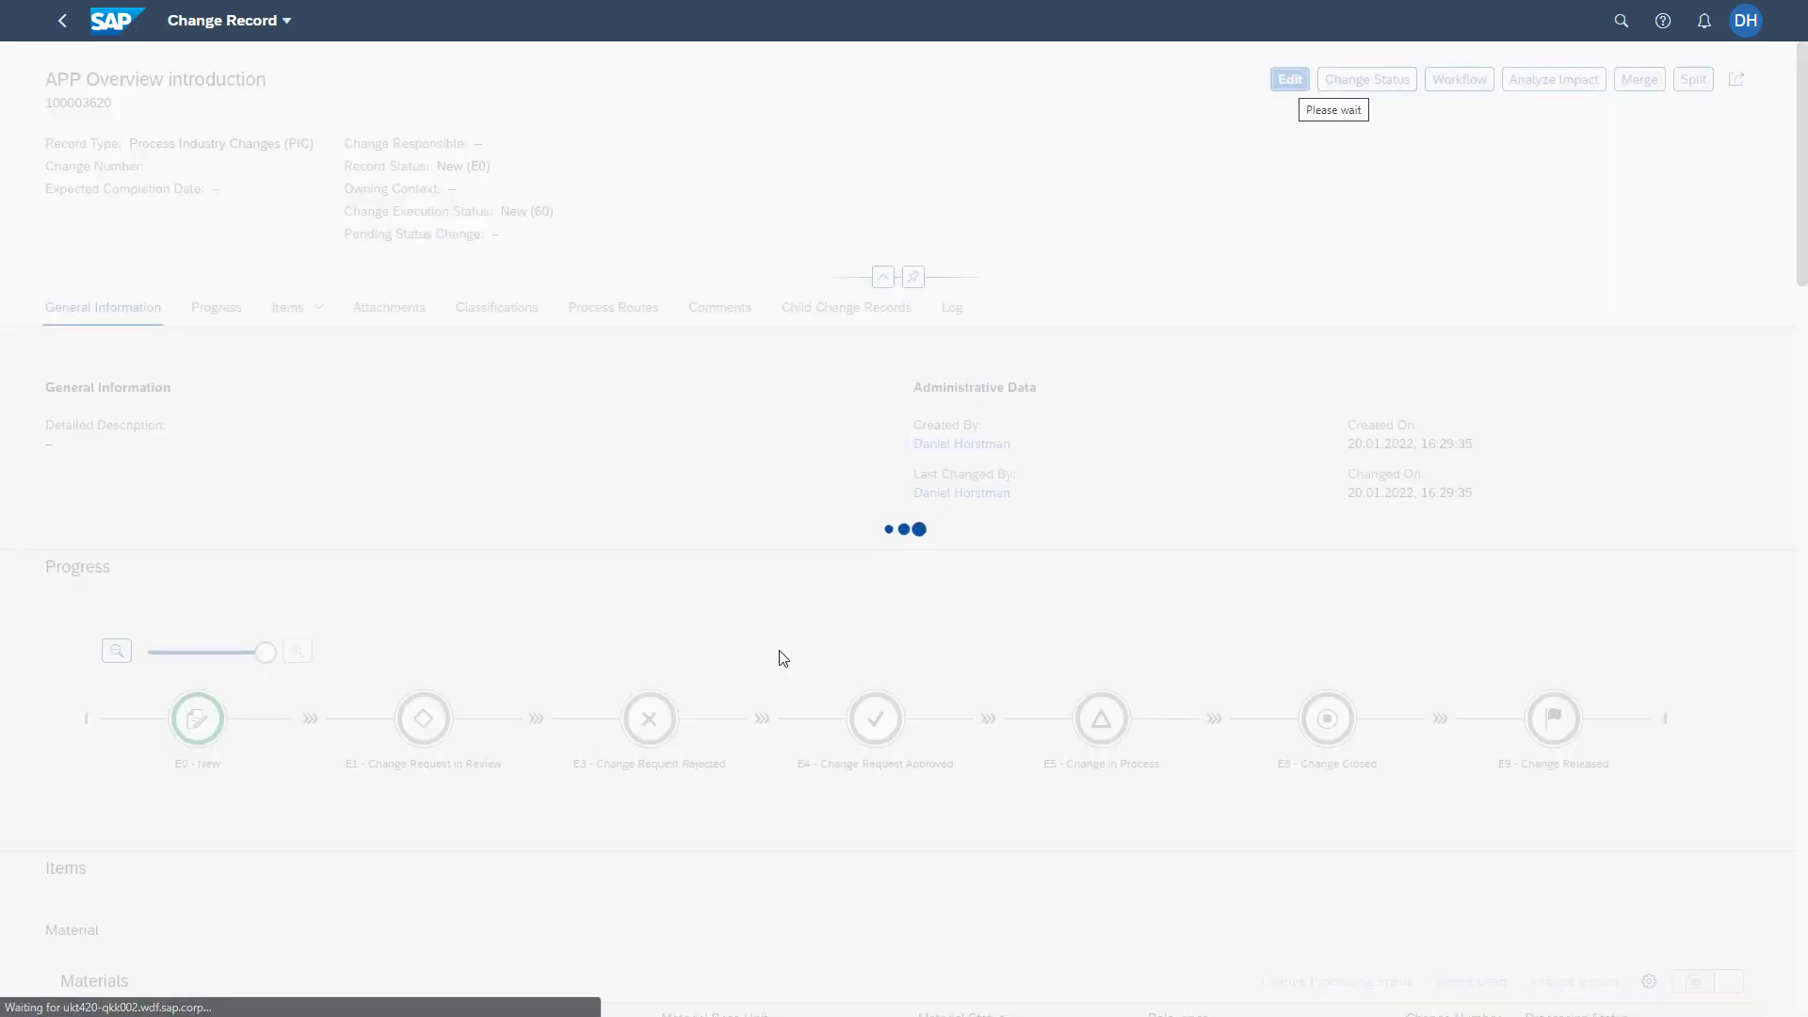
pyautogui.click(319, 158)
pyautogui.click(309, 175)
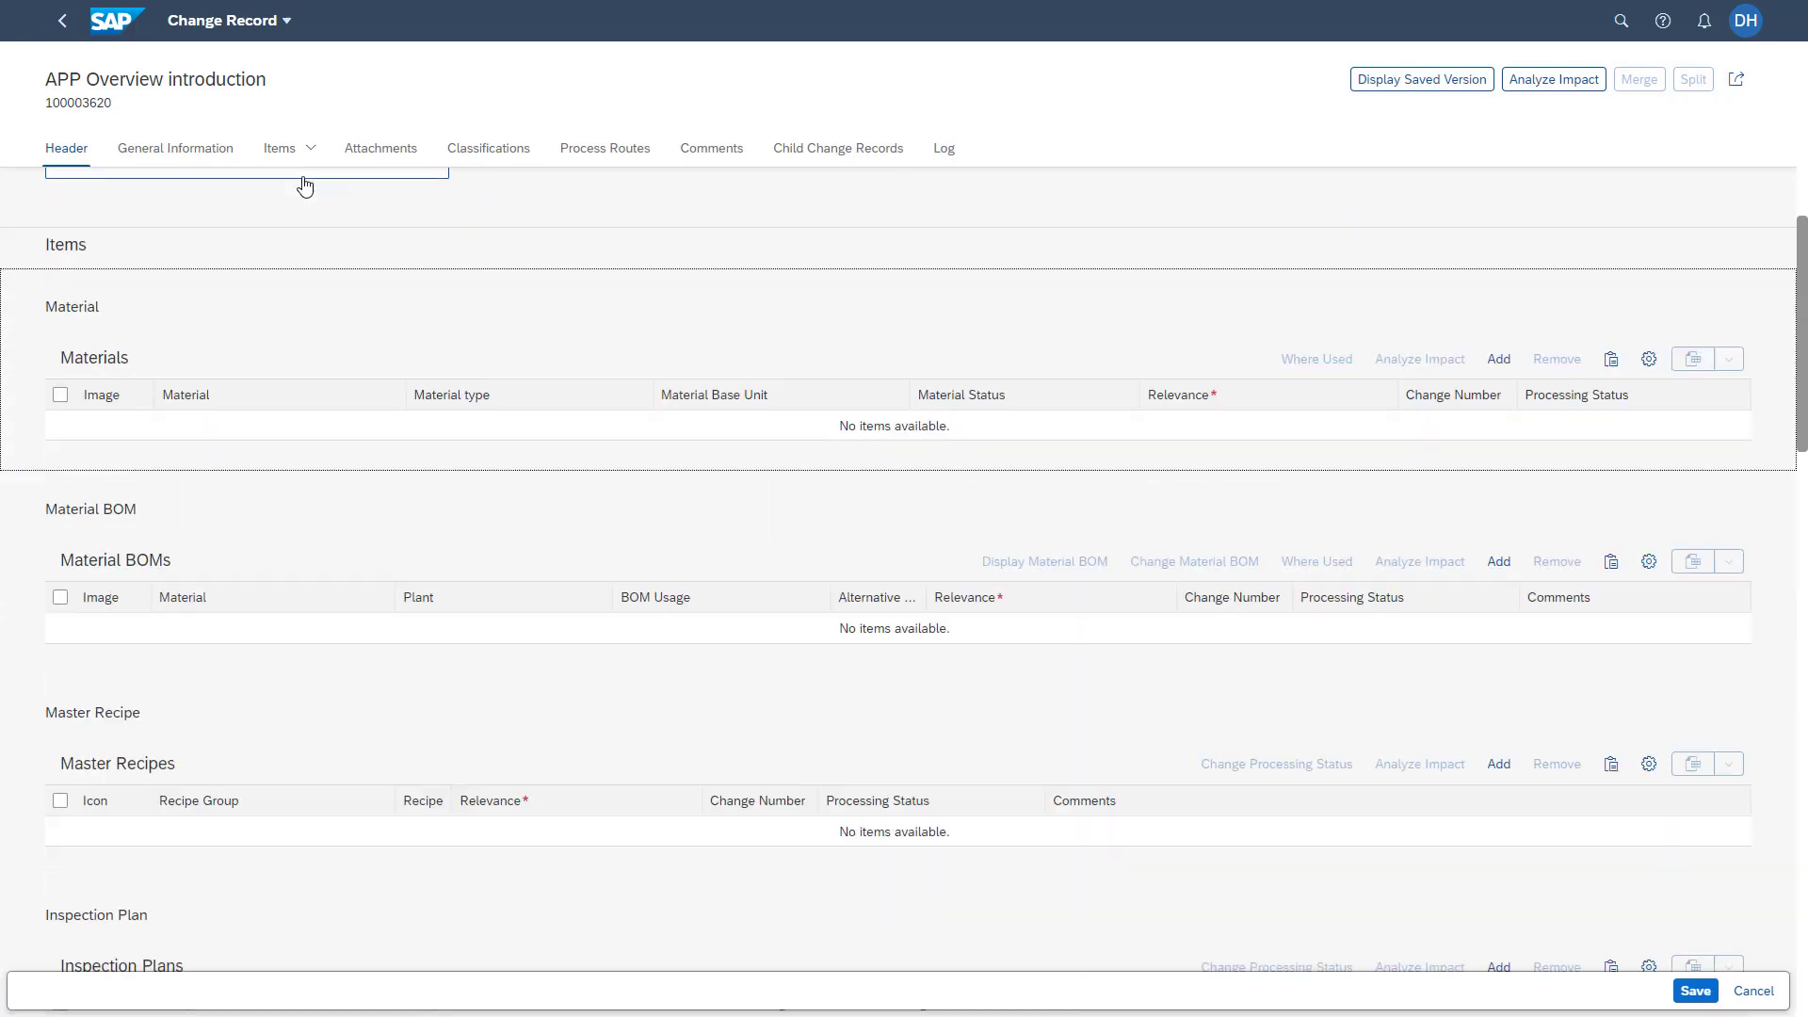
# Step: Add material ,ZTEST_GD to the change record and open the choices for its processing status
pyautogui.click(1499, 258)
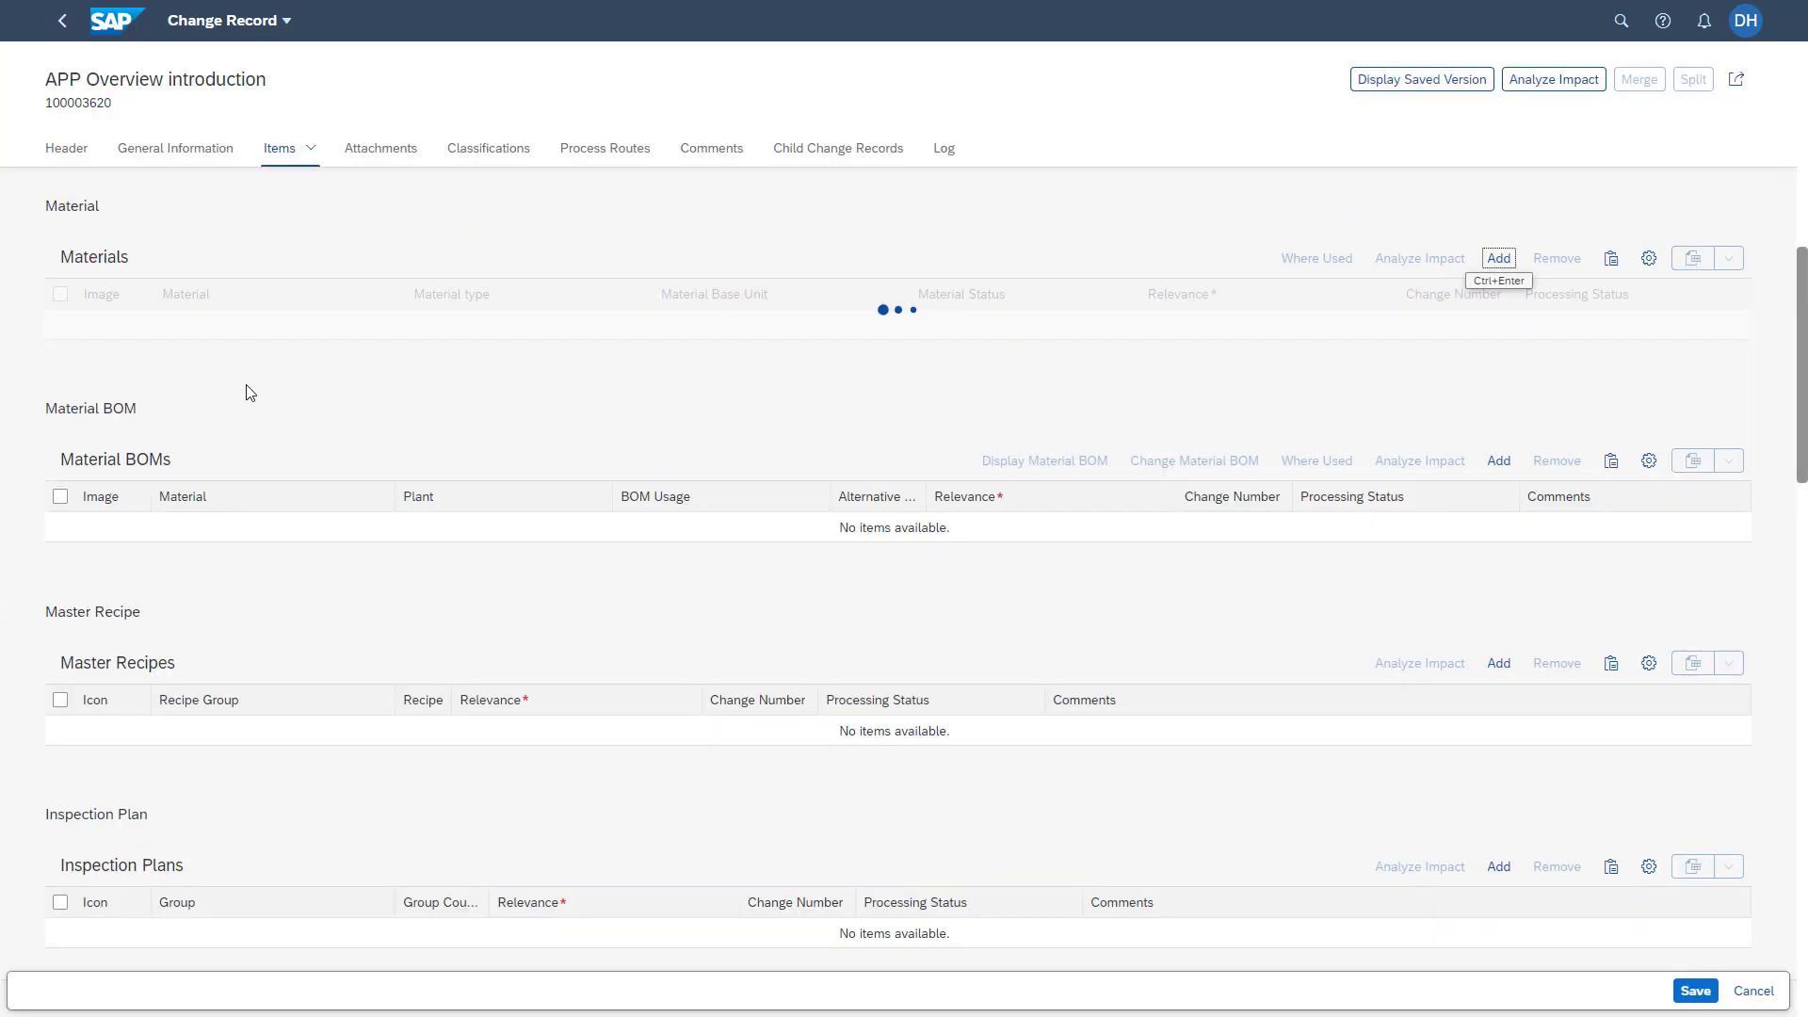
pyautogui.click(348, 345)
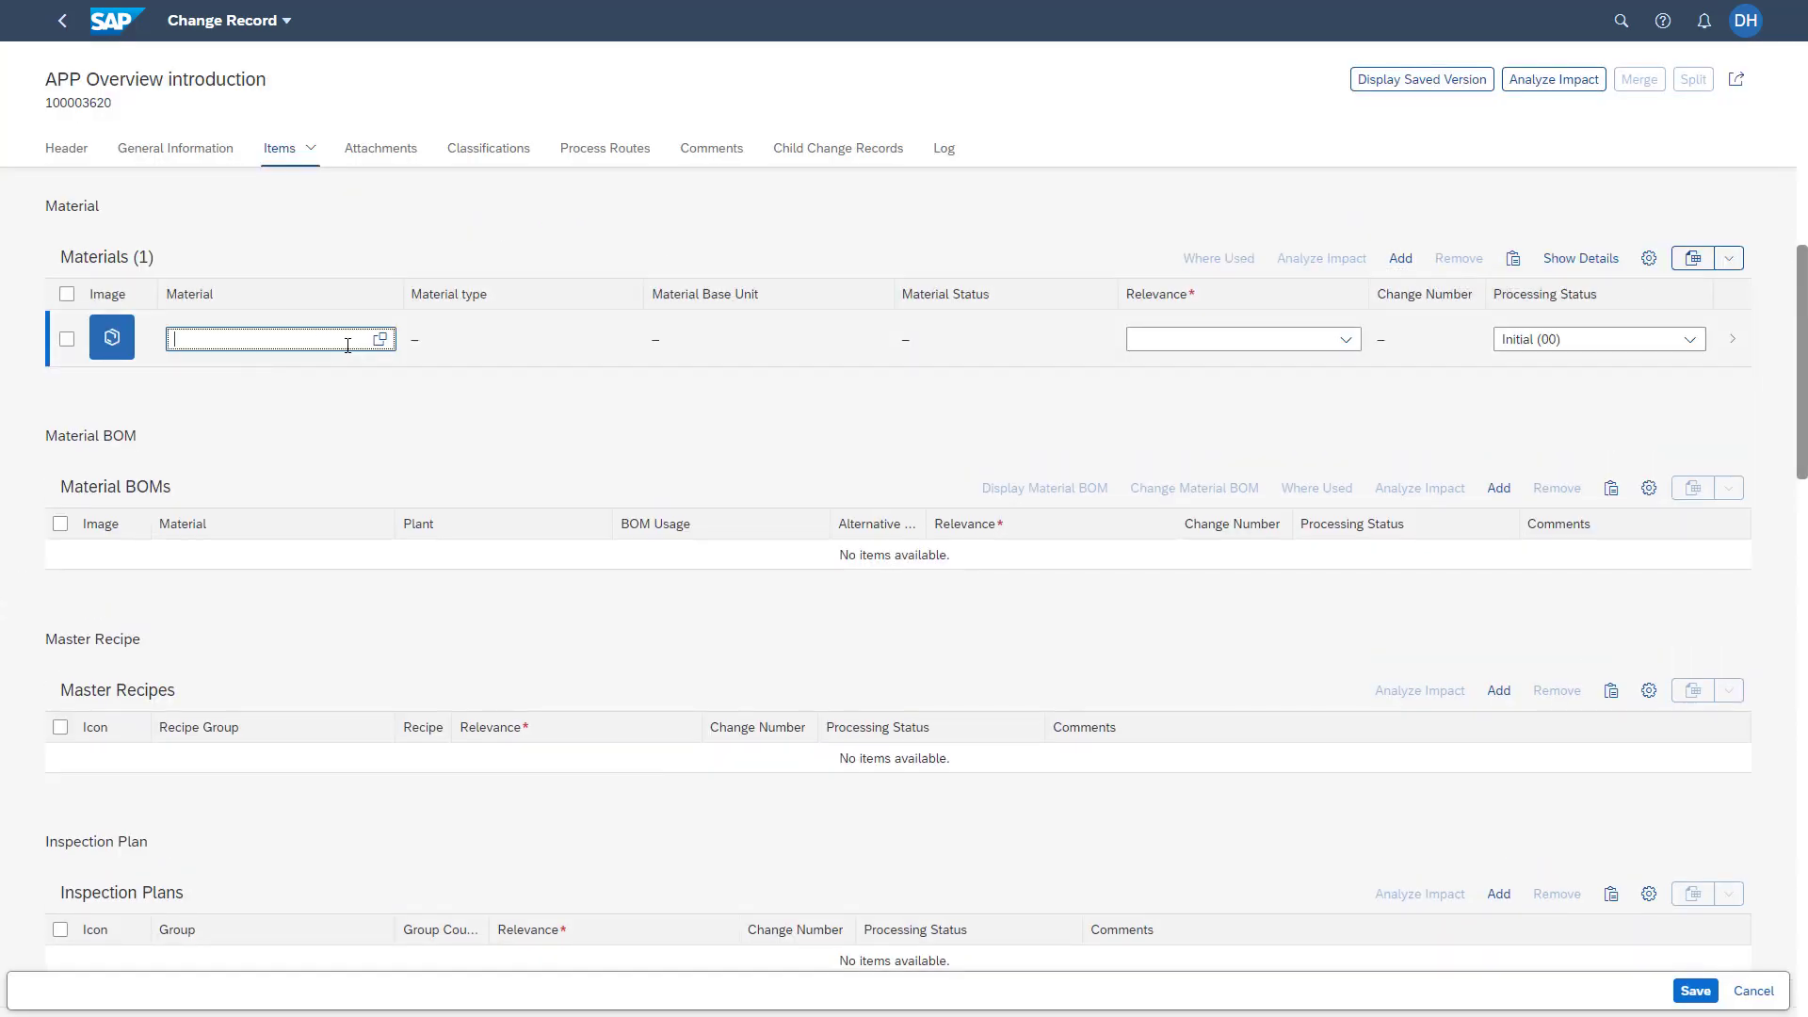
pyautogui.write('1')
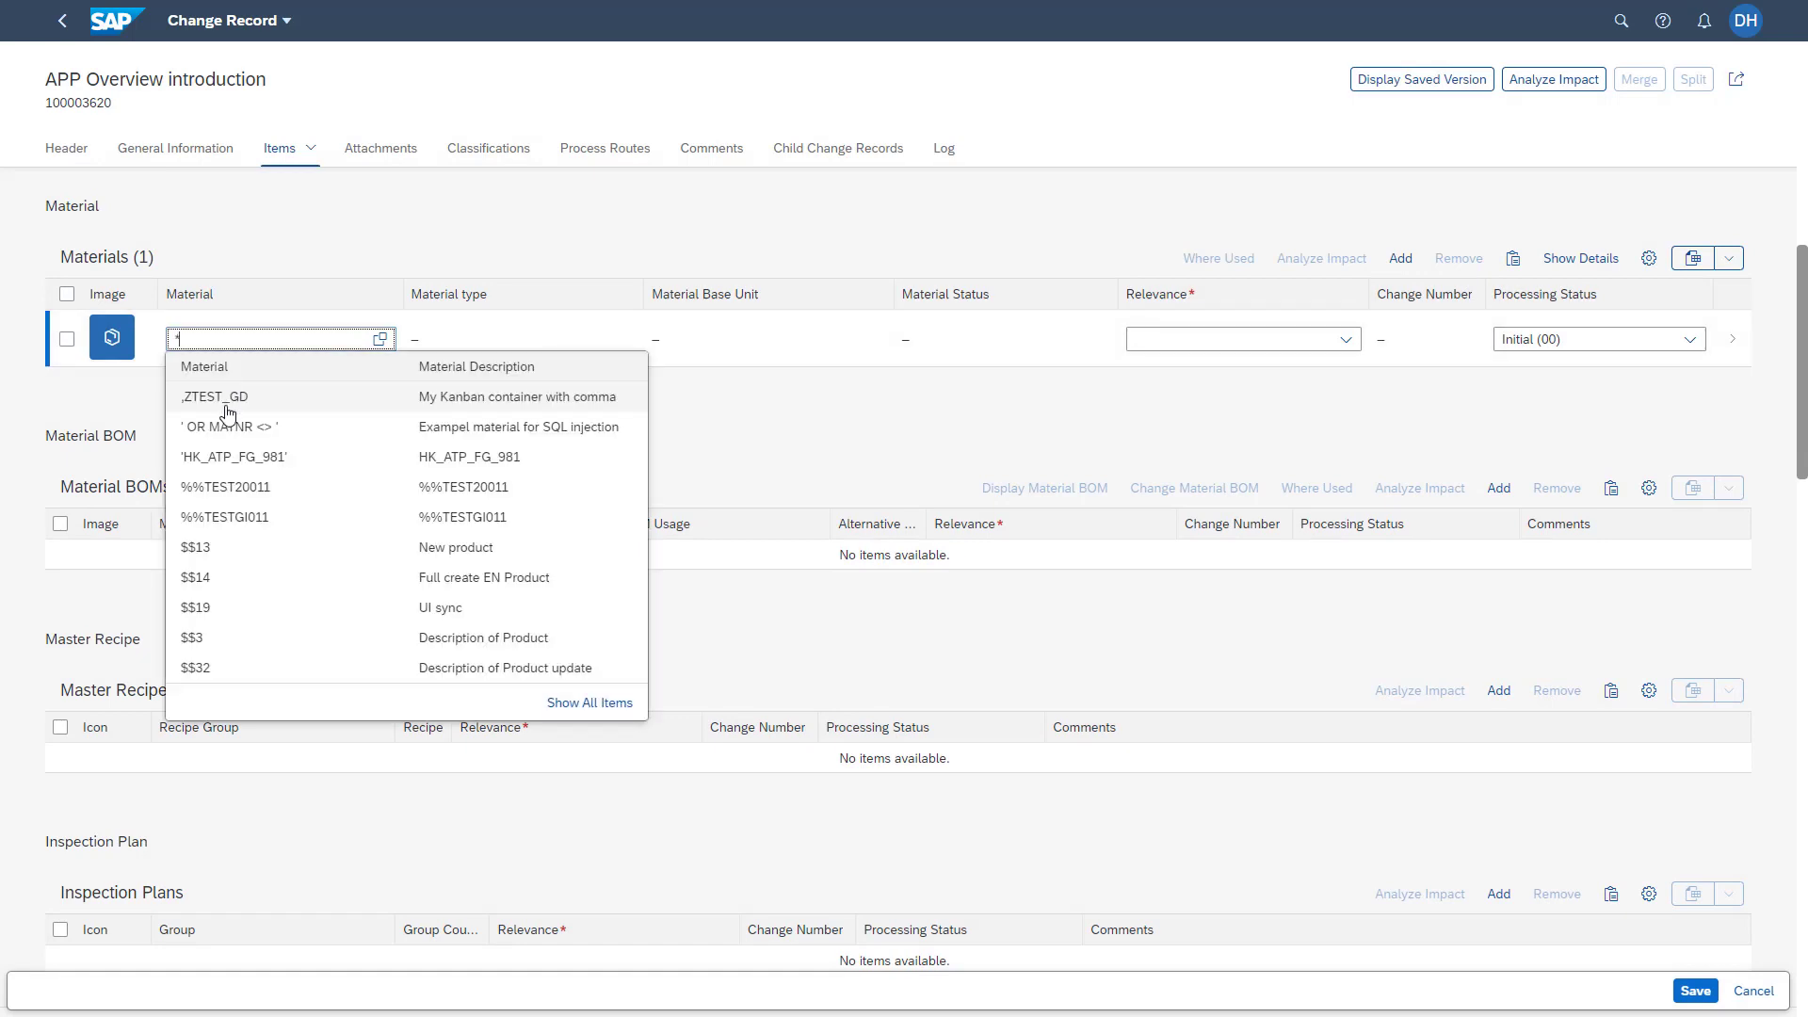
pyautogui.click(226, 393)
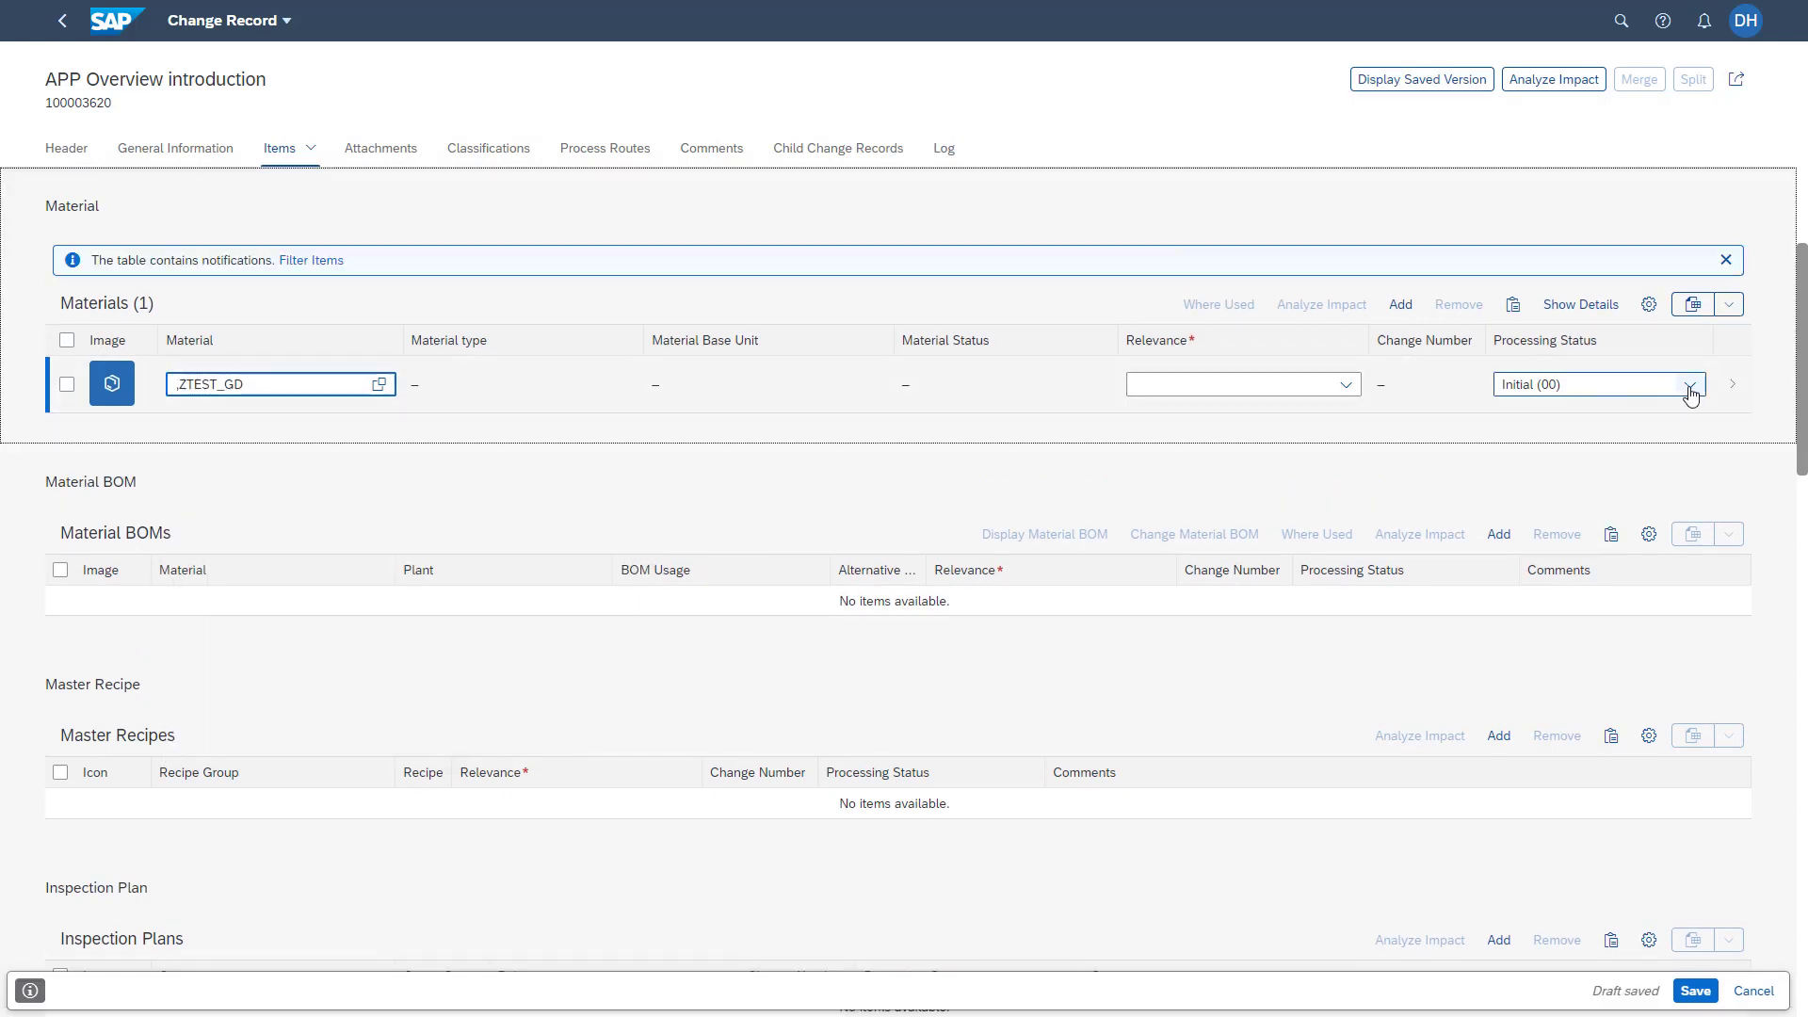
pyautogui.click(1690, 388)
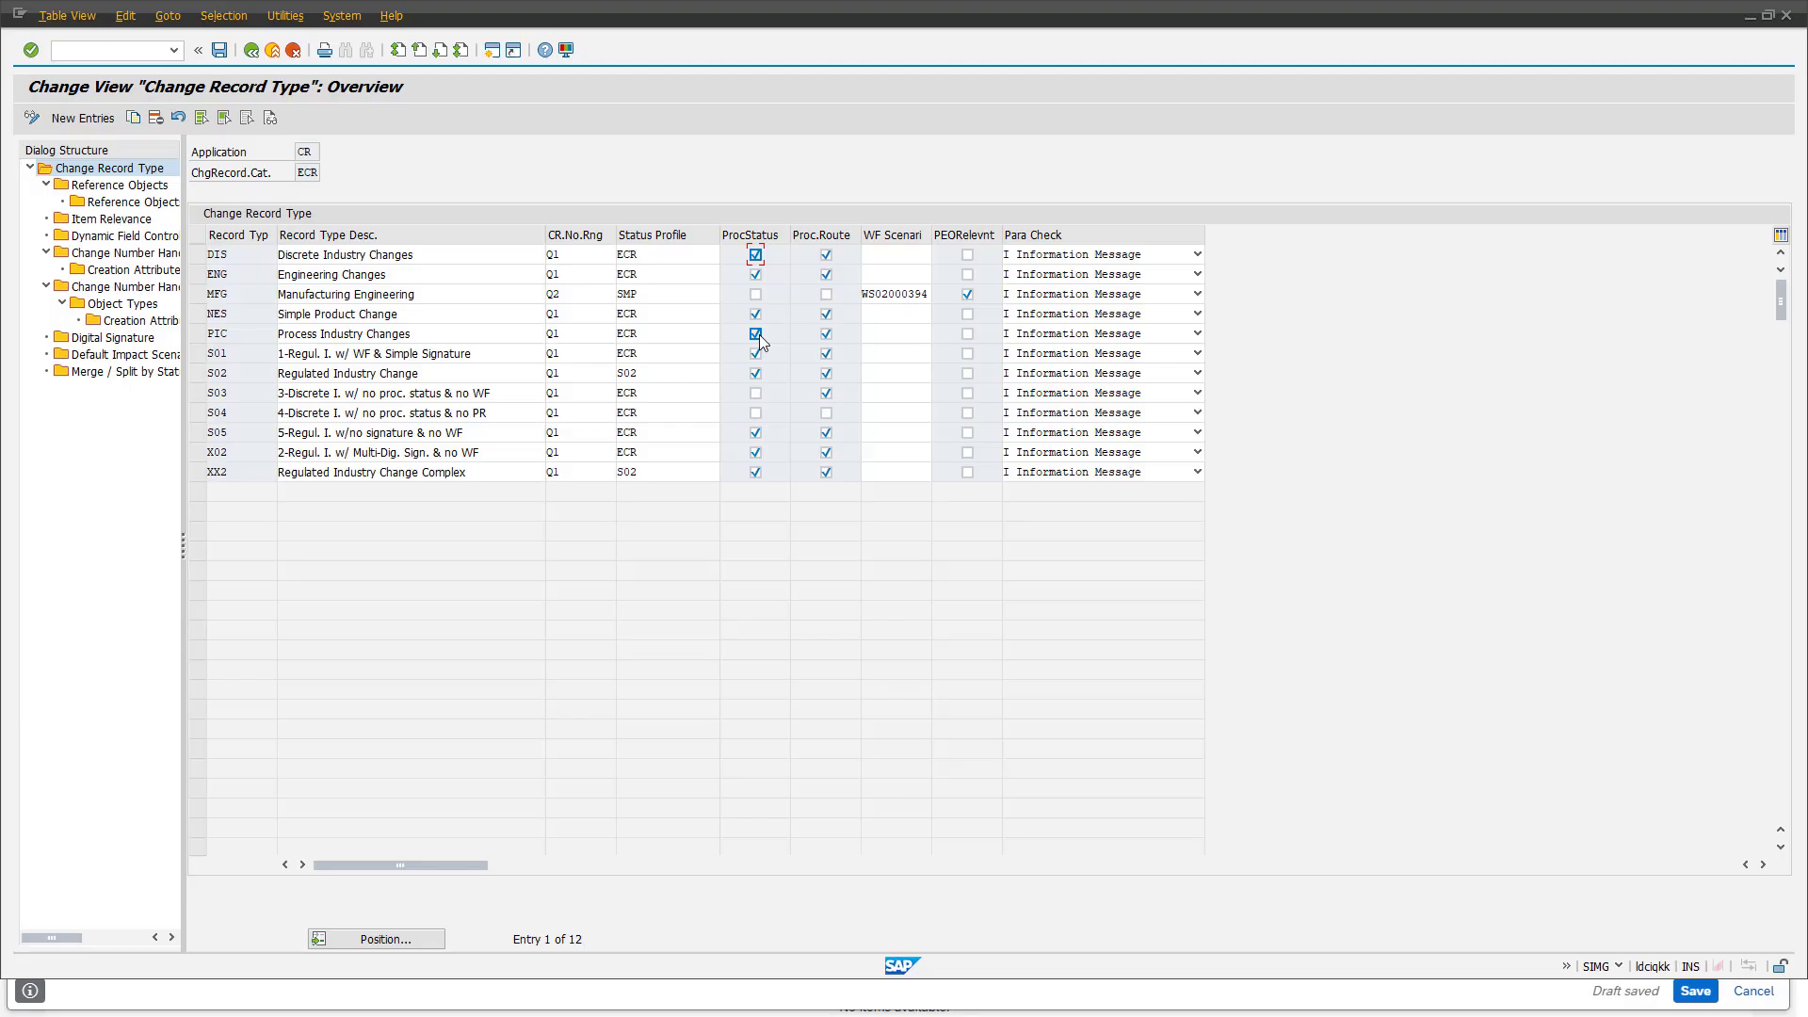
# Step: Turn off the processing status for Process Industry Changes, save, and check the Materials table settings in the change record
pyautogui.click(757, 334)
pyautogui.click(220, 51)
pyautogui.hotkey('alt', 'Tab')
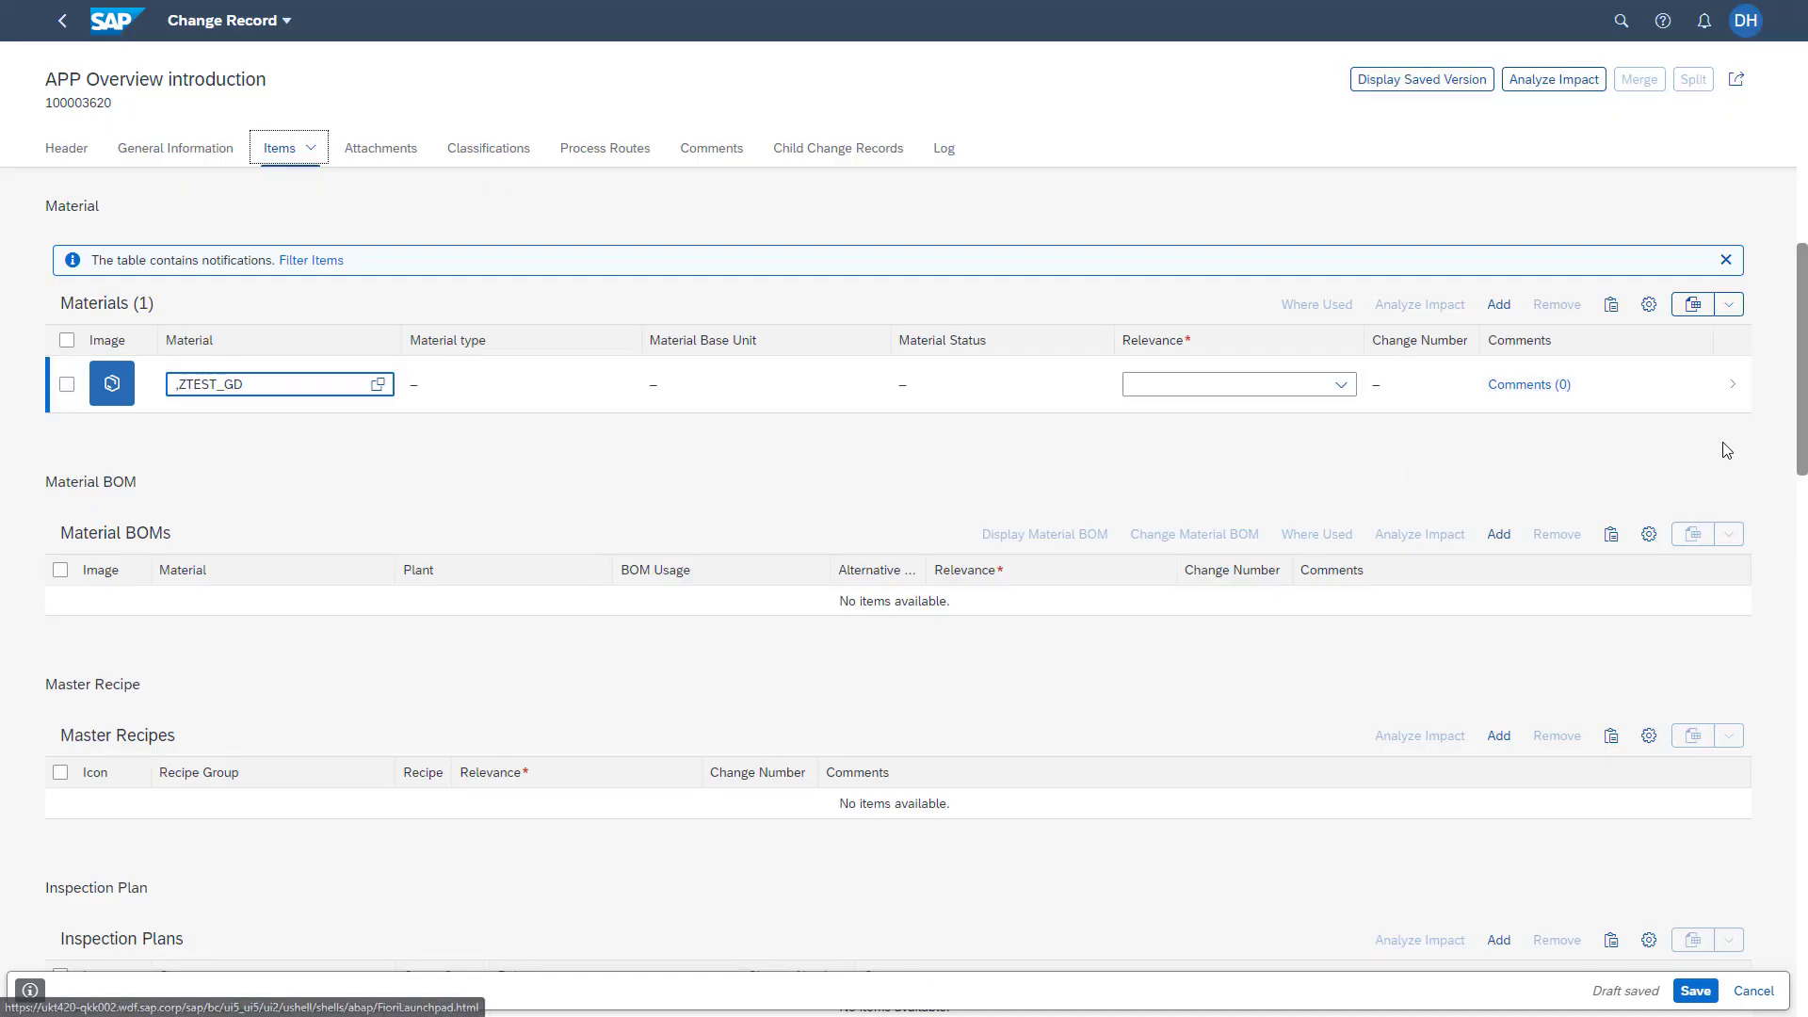
pyautogui.click(1651, 309)
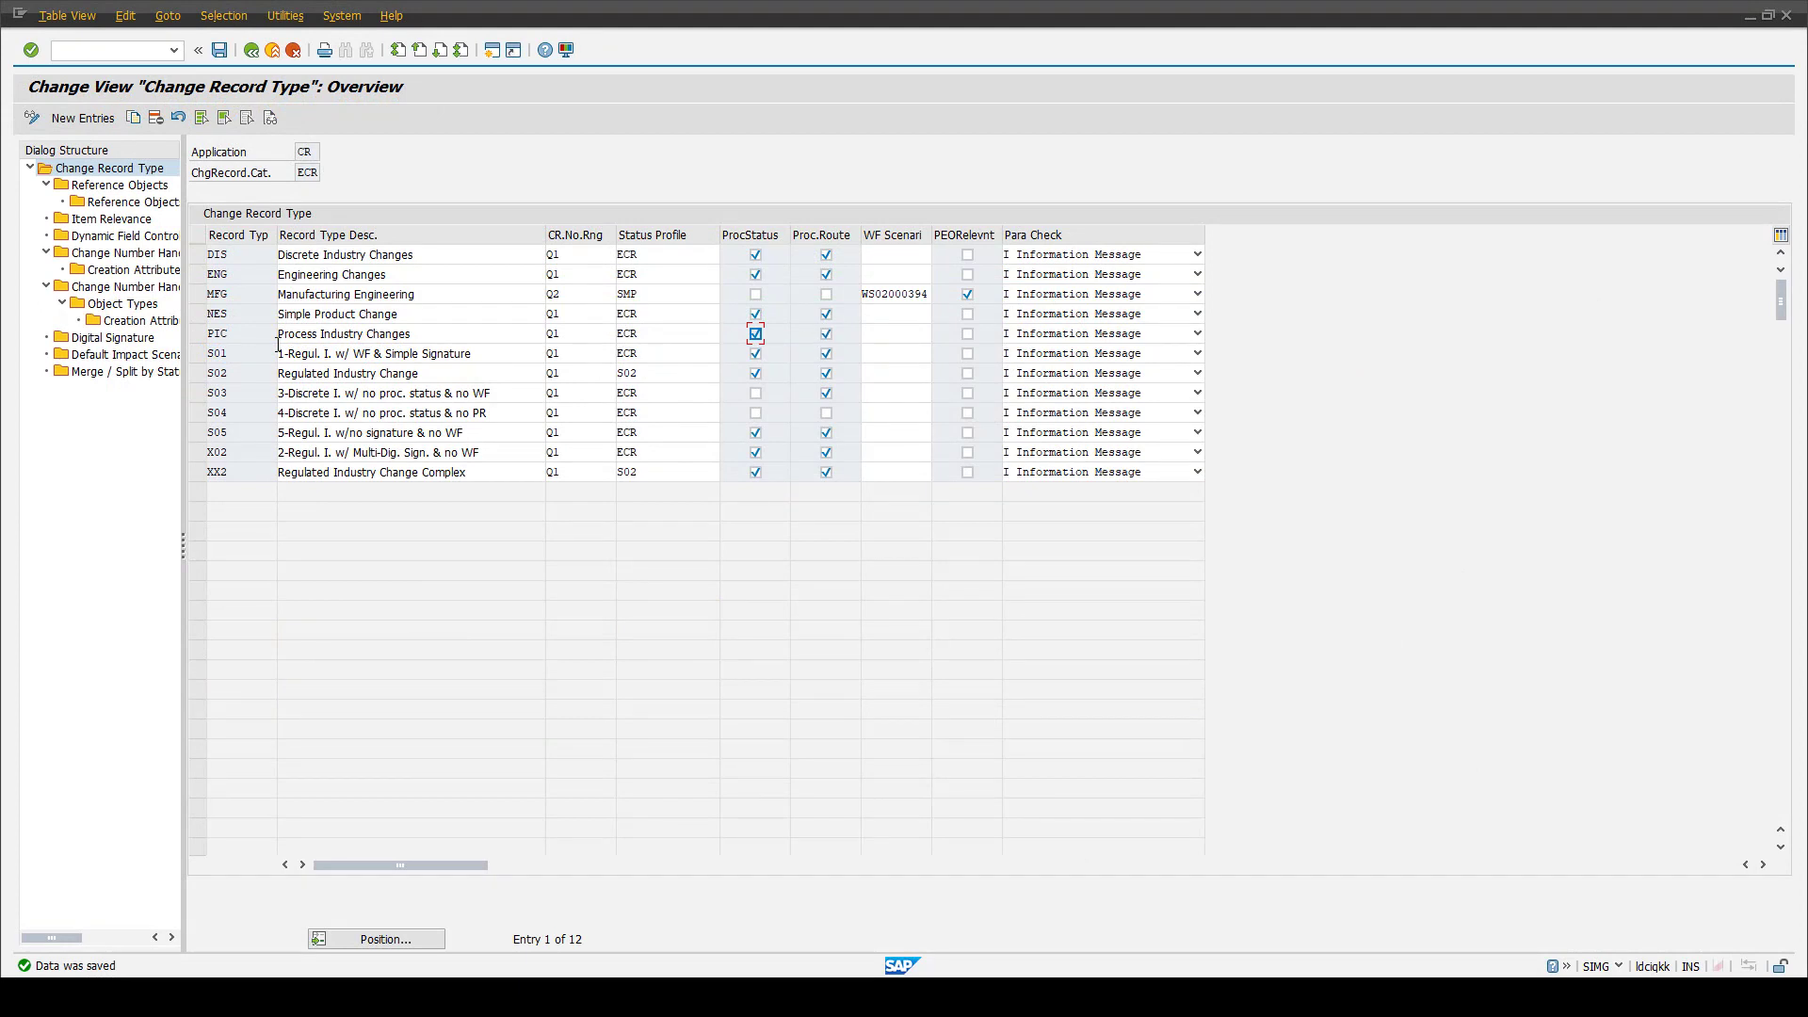
# Step: Inspect the process route and workflow scenario settings of Process Industry Changes and the workflow scenario of Manufacturing Engineering
pyautogui.click(194, 333)
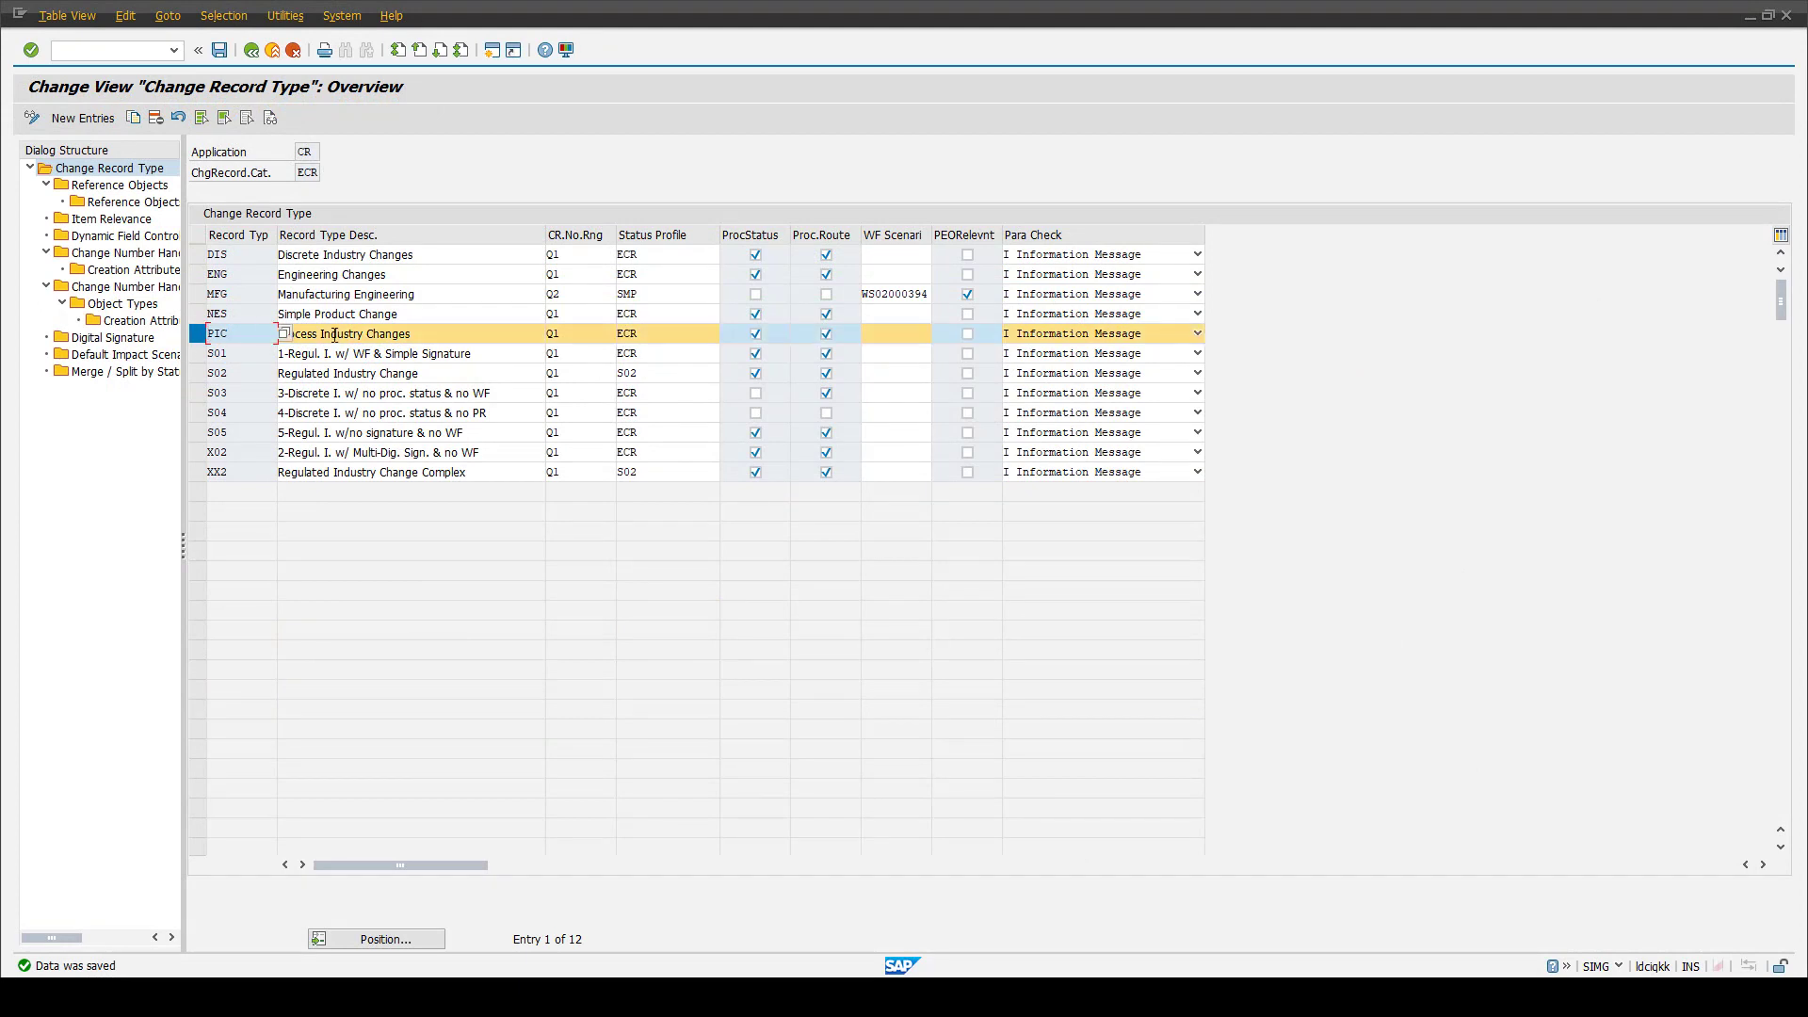
pyautogui.click(827, 334)
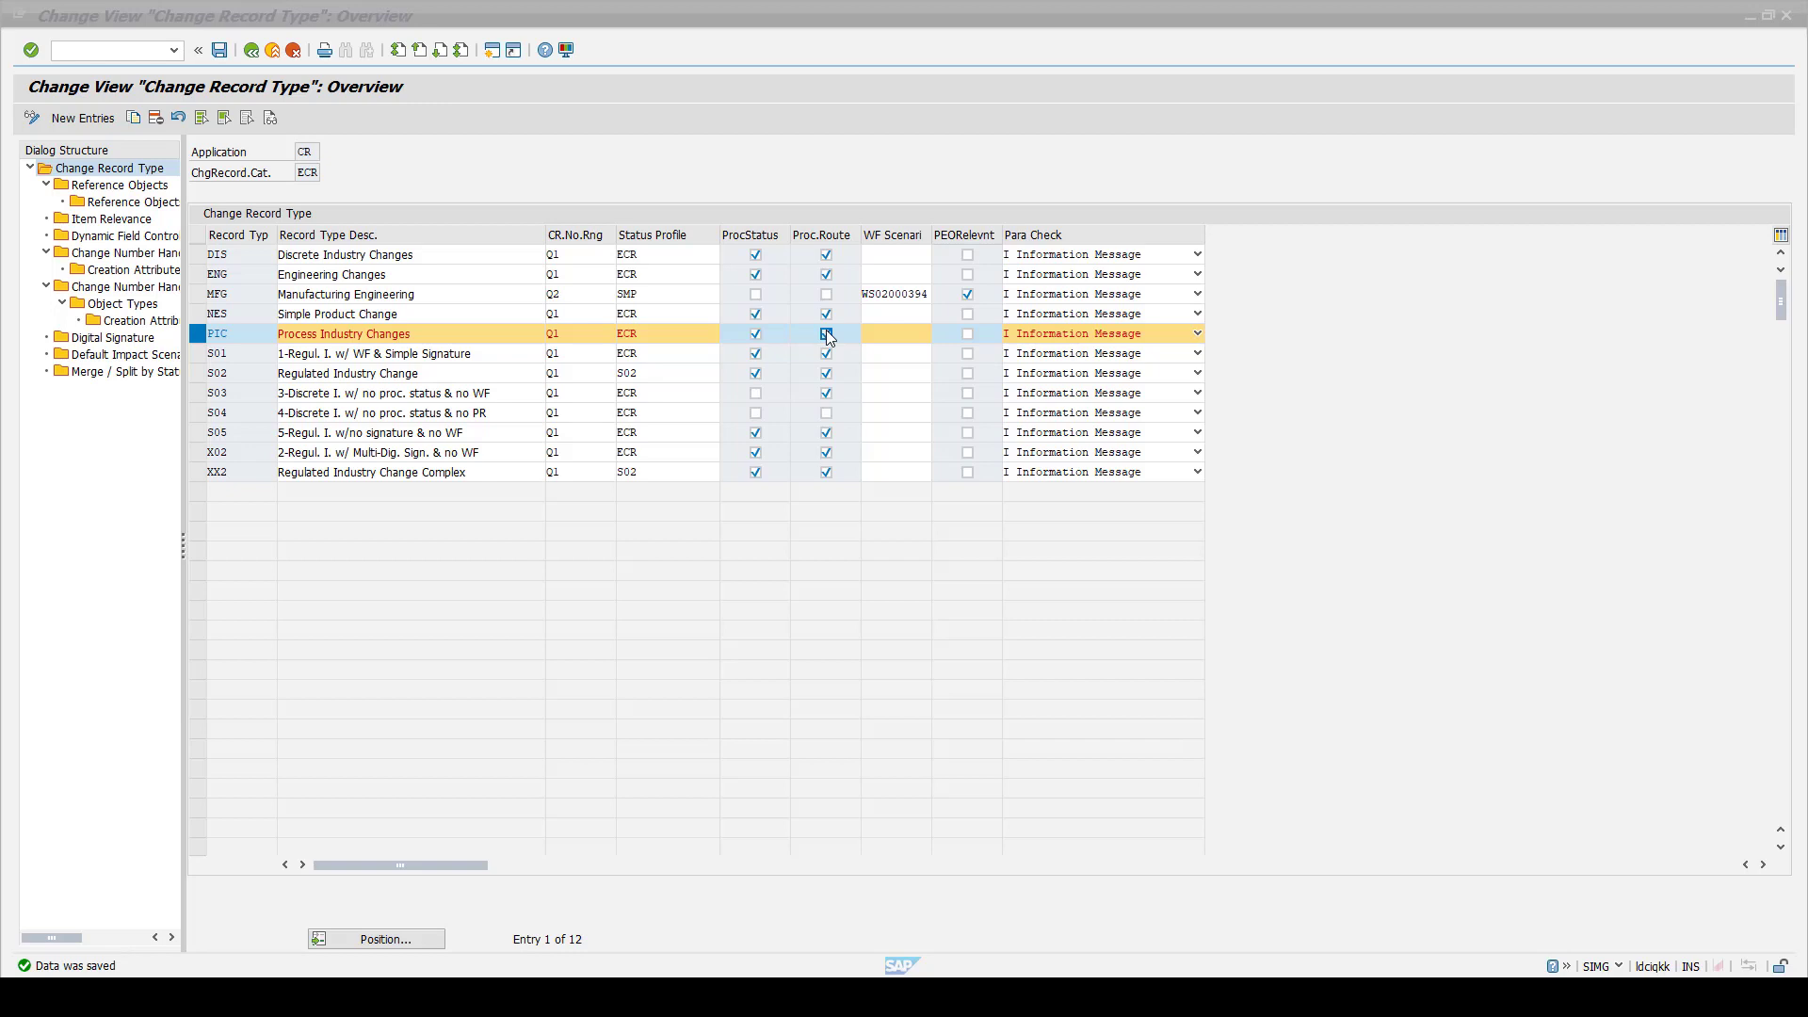
pyautogui.click(827, 334)
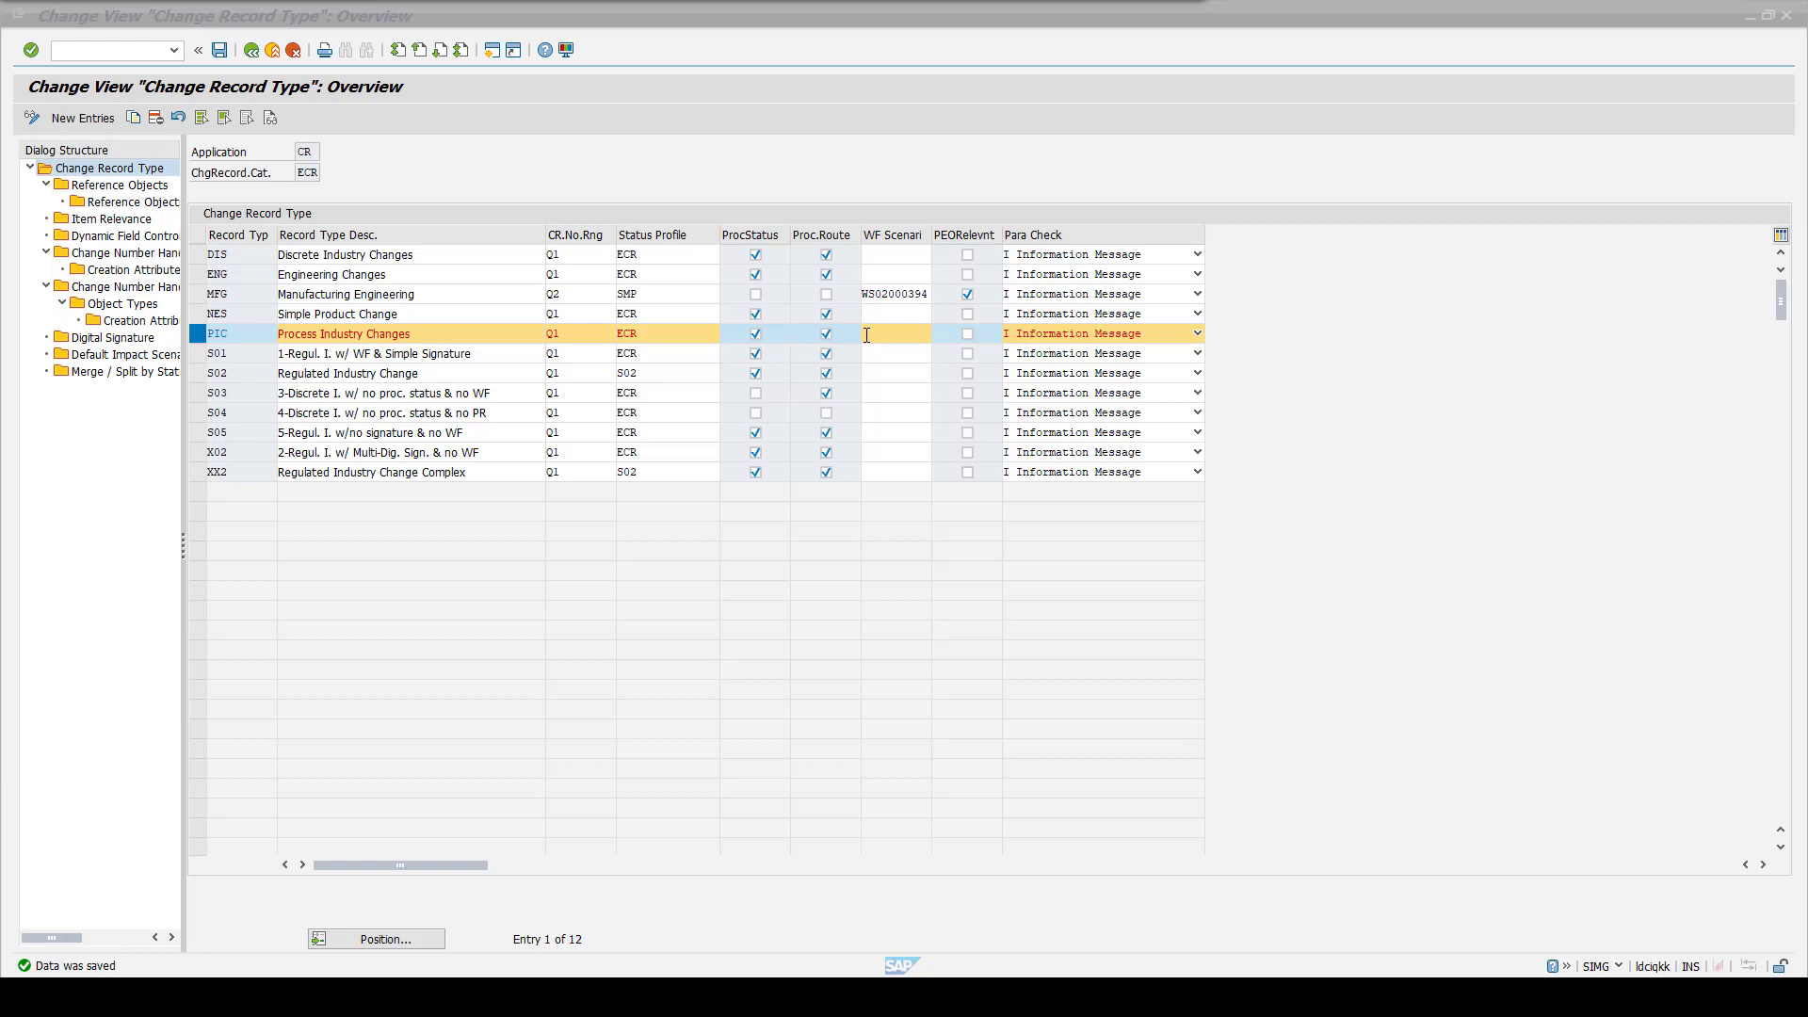
pyautogui.click(865, 334)
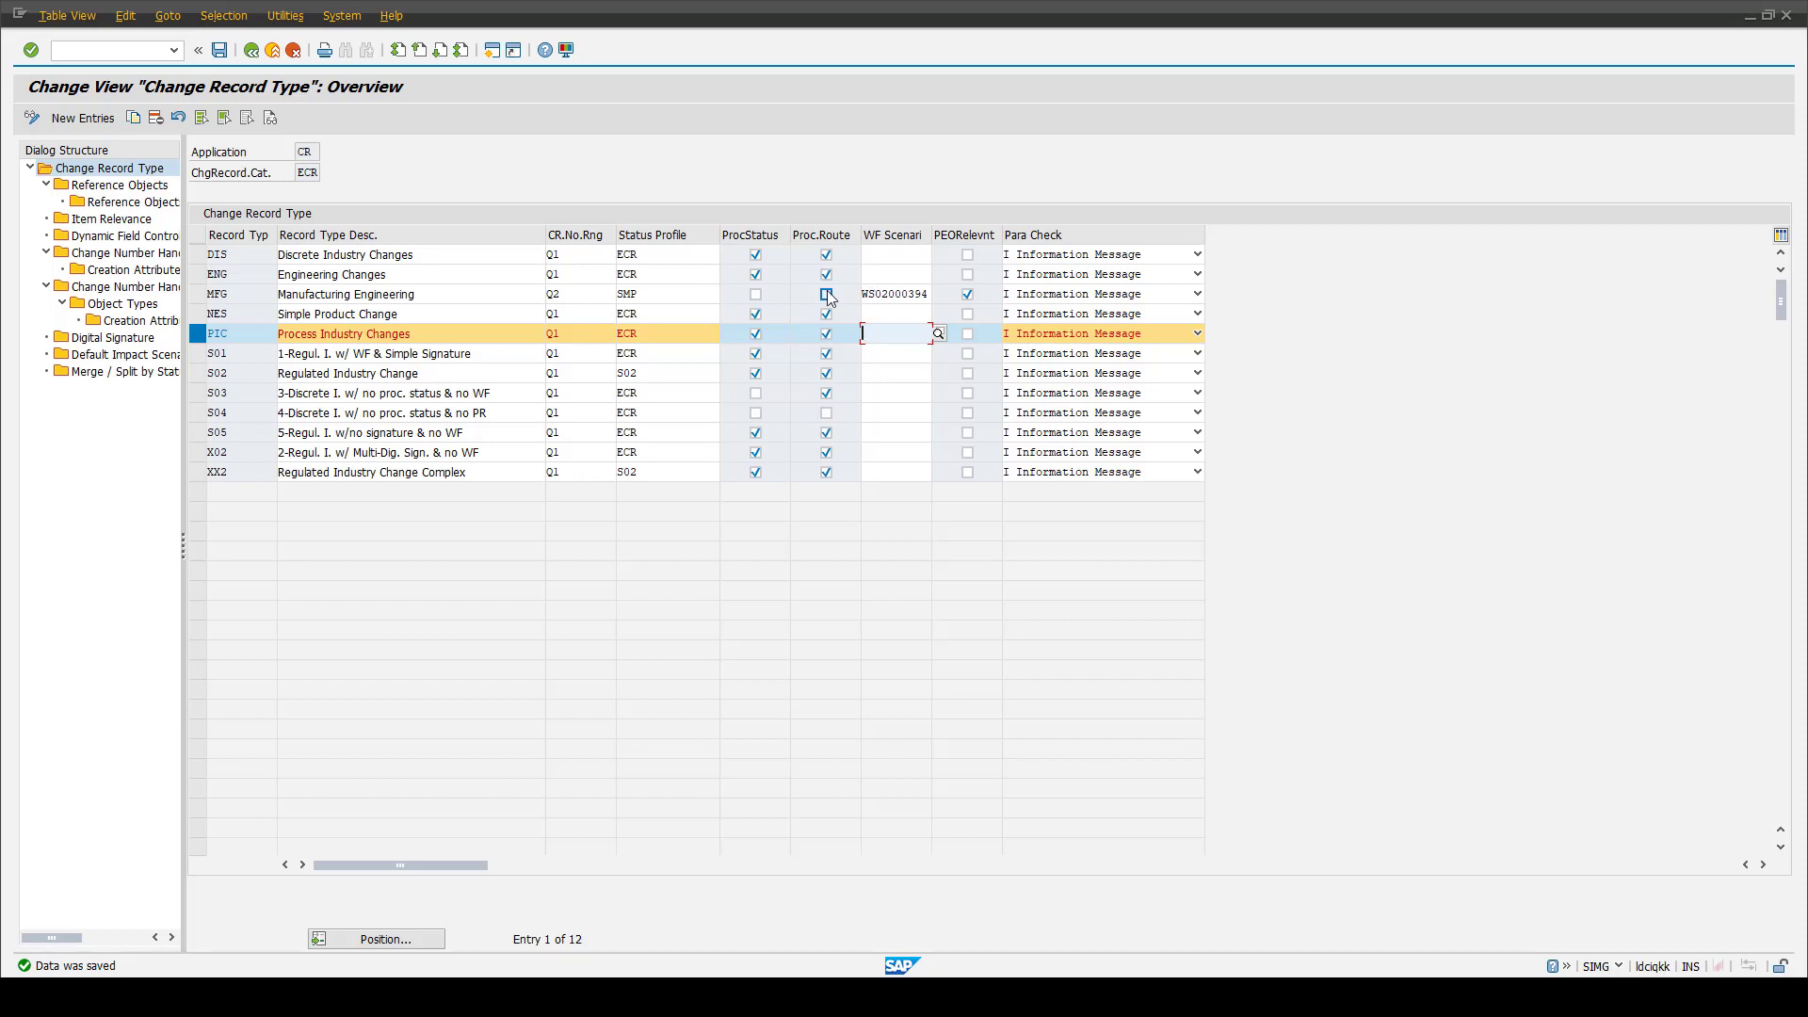
pyautogui.click(197, 294)
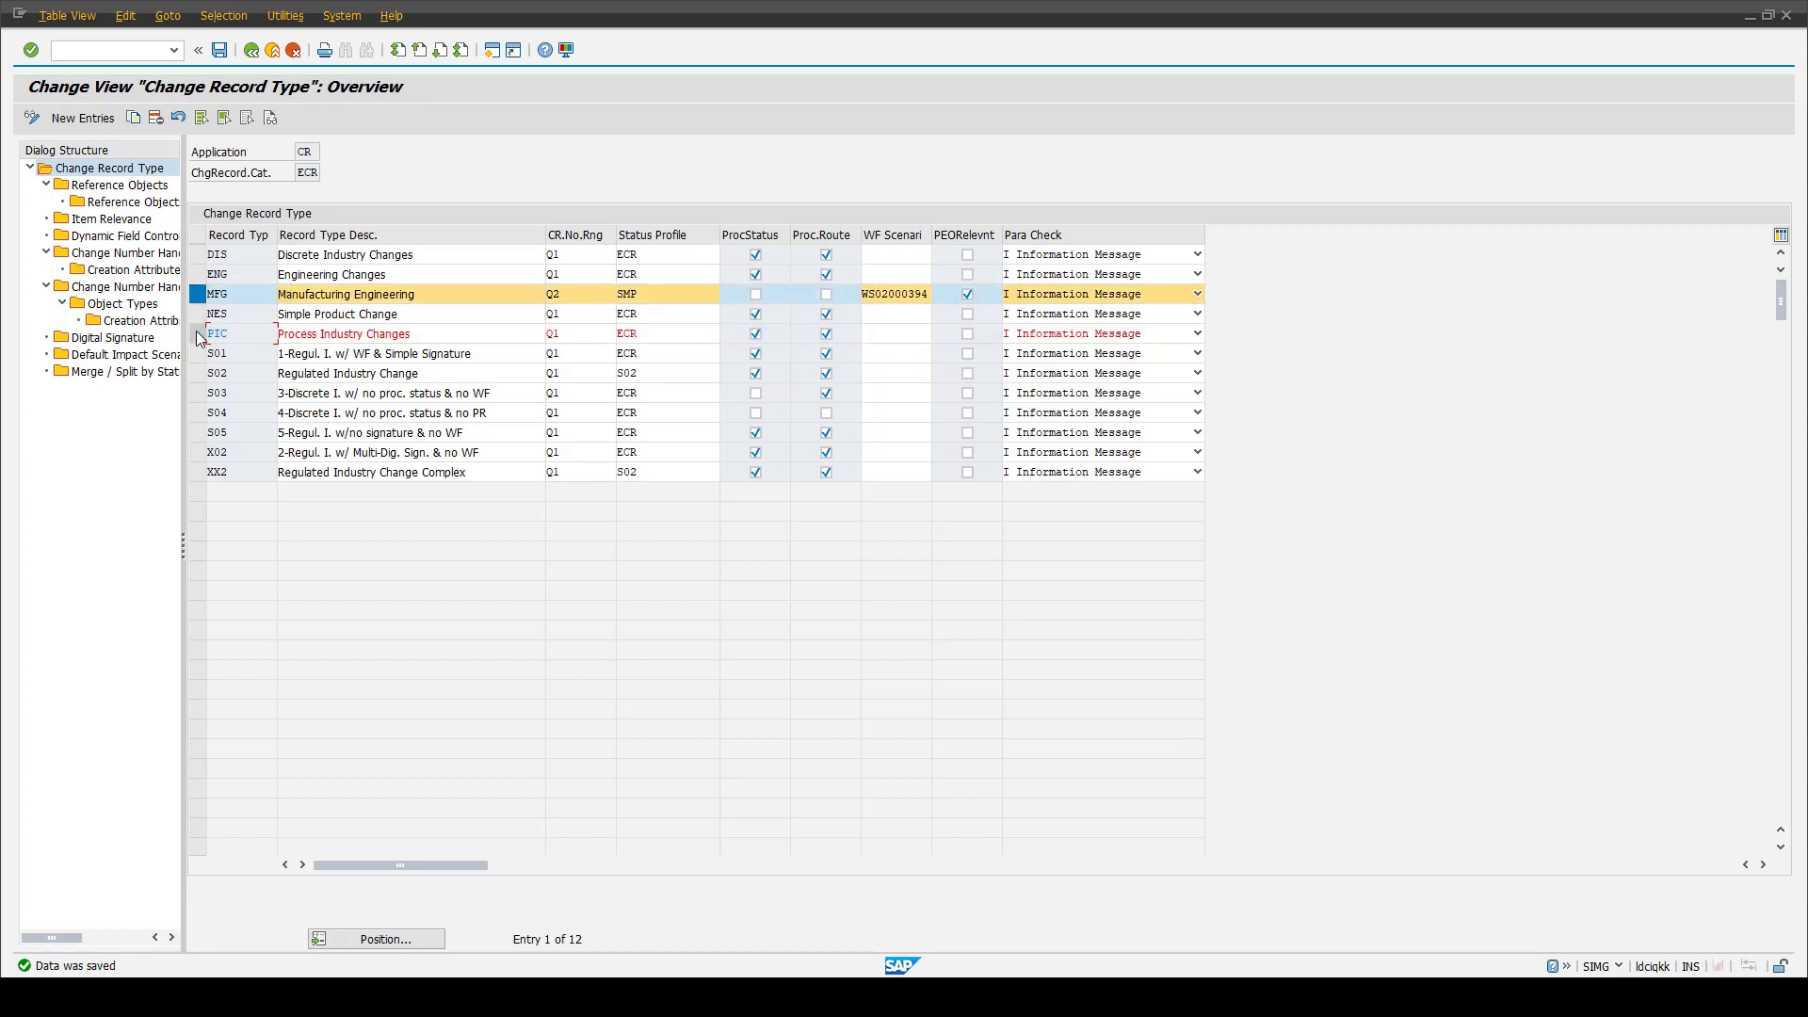
pyautogui.click(872, 293)
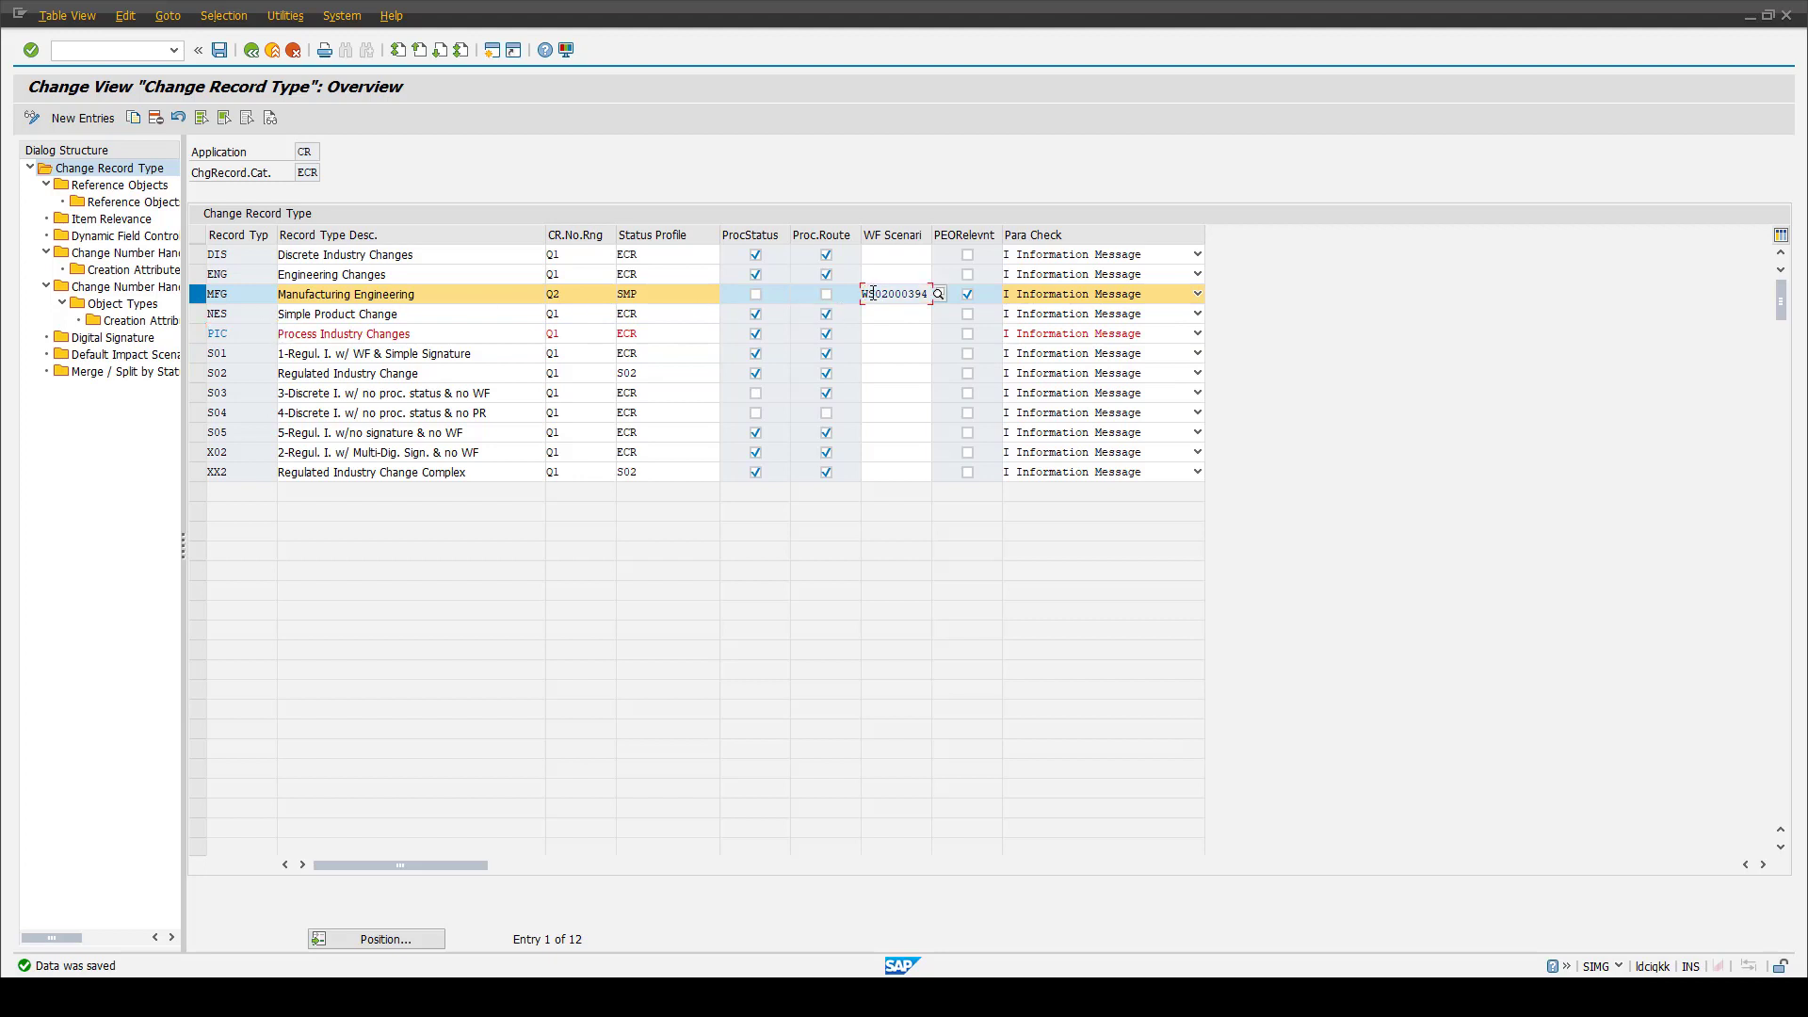
pyautogui.moveTo(872, 293); pyautogui.dragTo(924, 294)
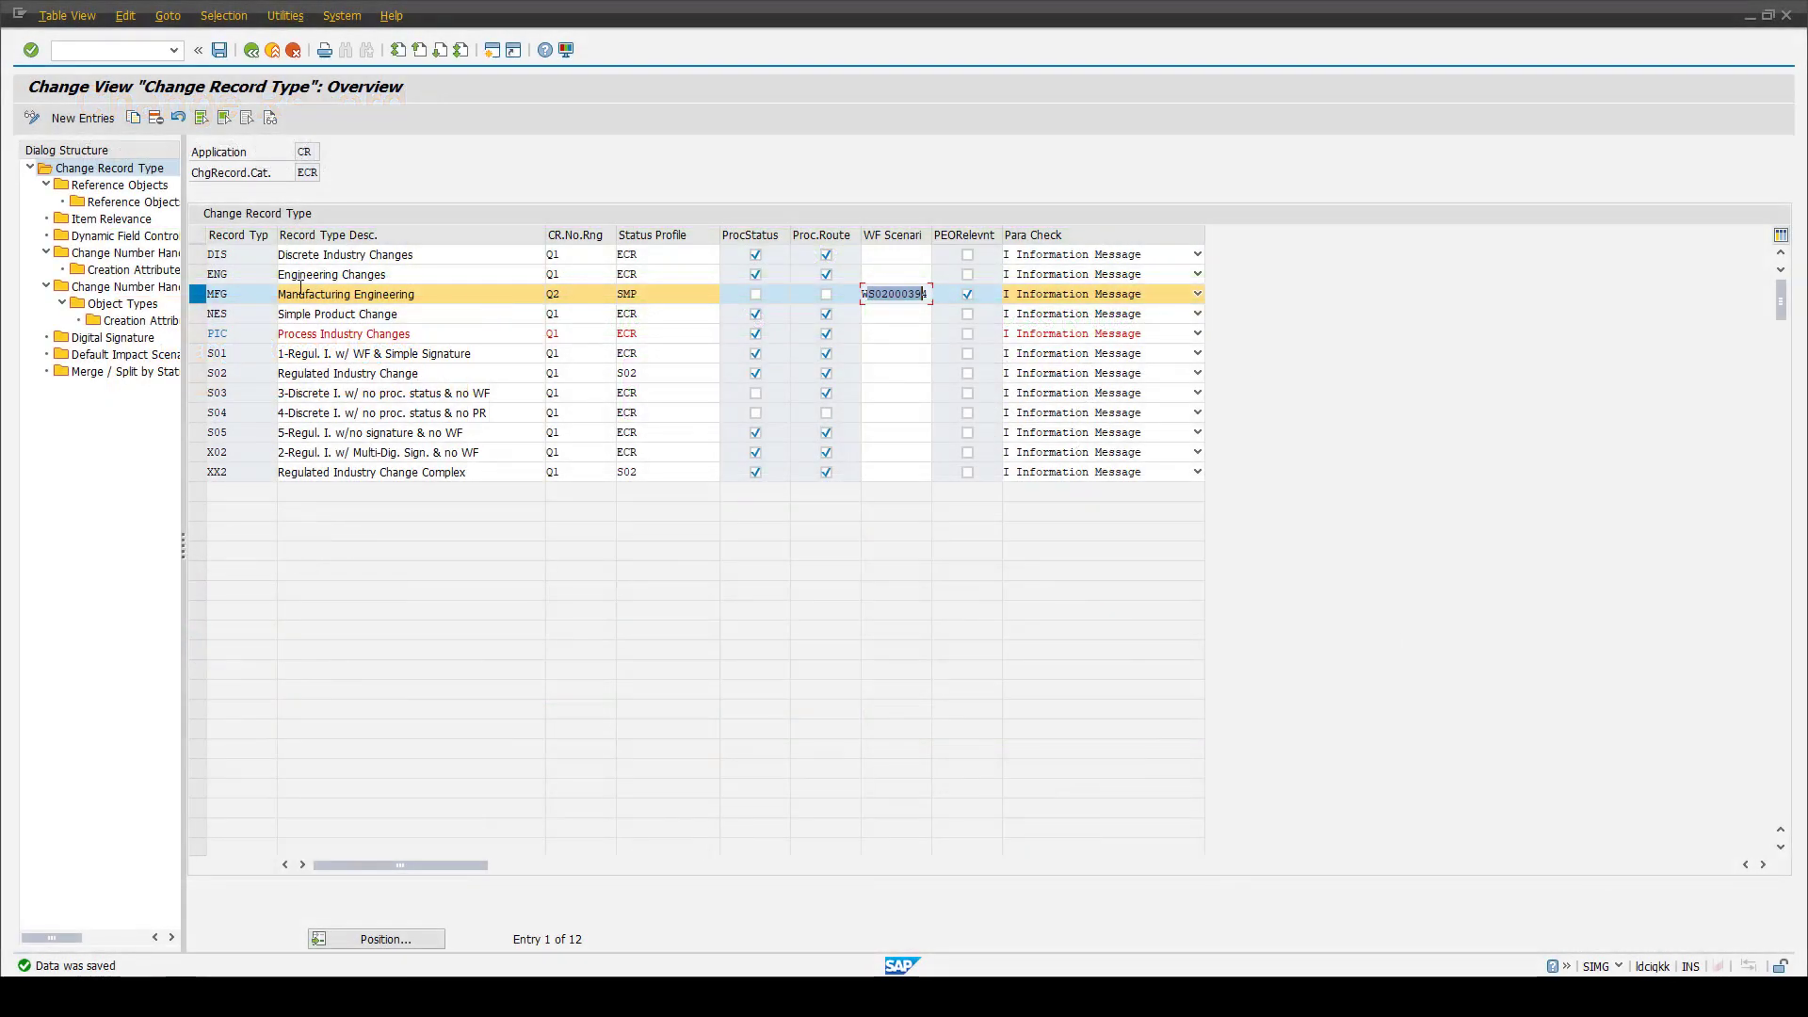
# Step: Set the Para Check of Process Industry Changes to Warning Message and save
pyautogui.click(1144, 337)
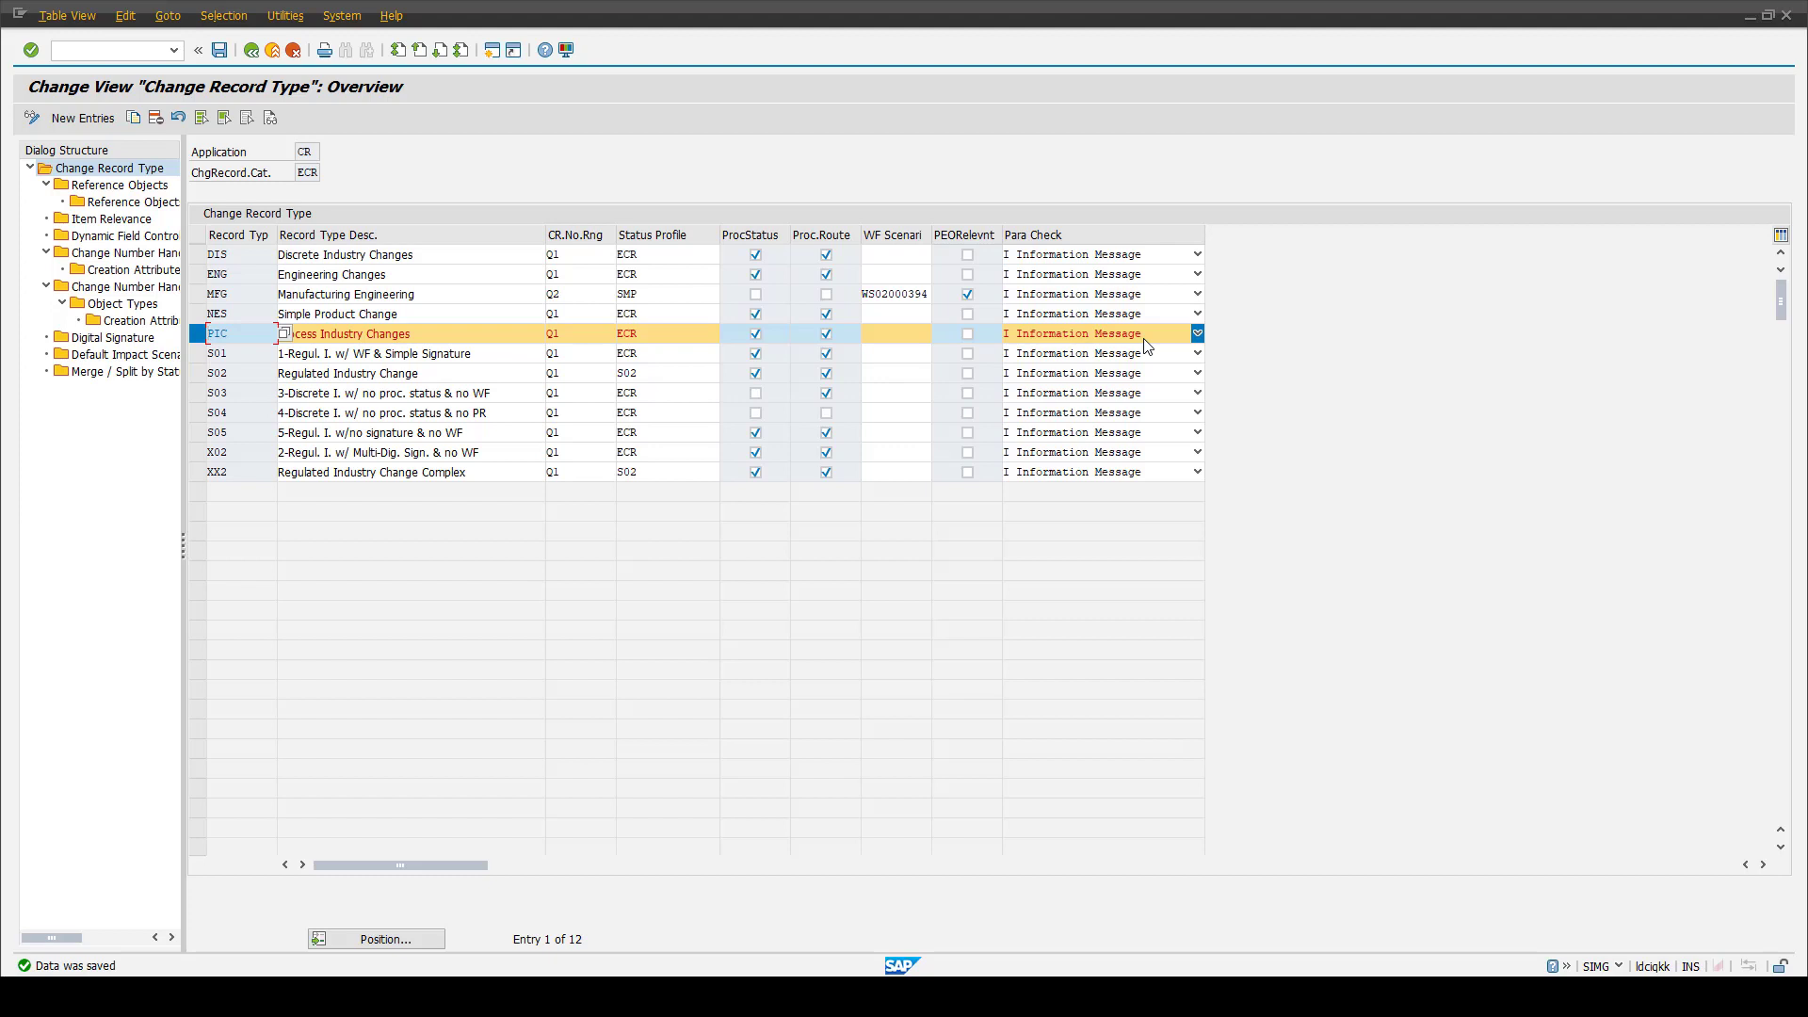
pyautogui.click(1197, 335)
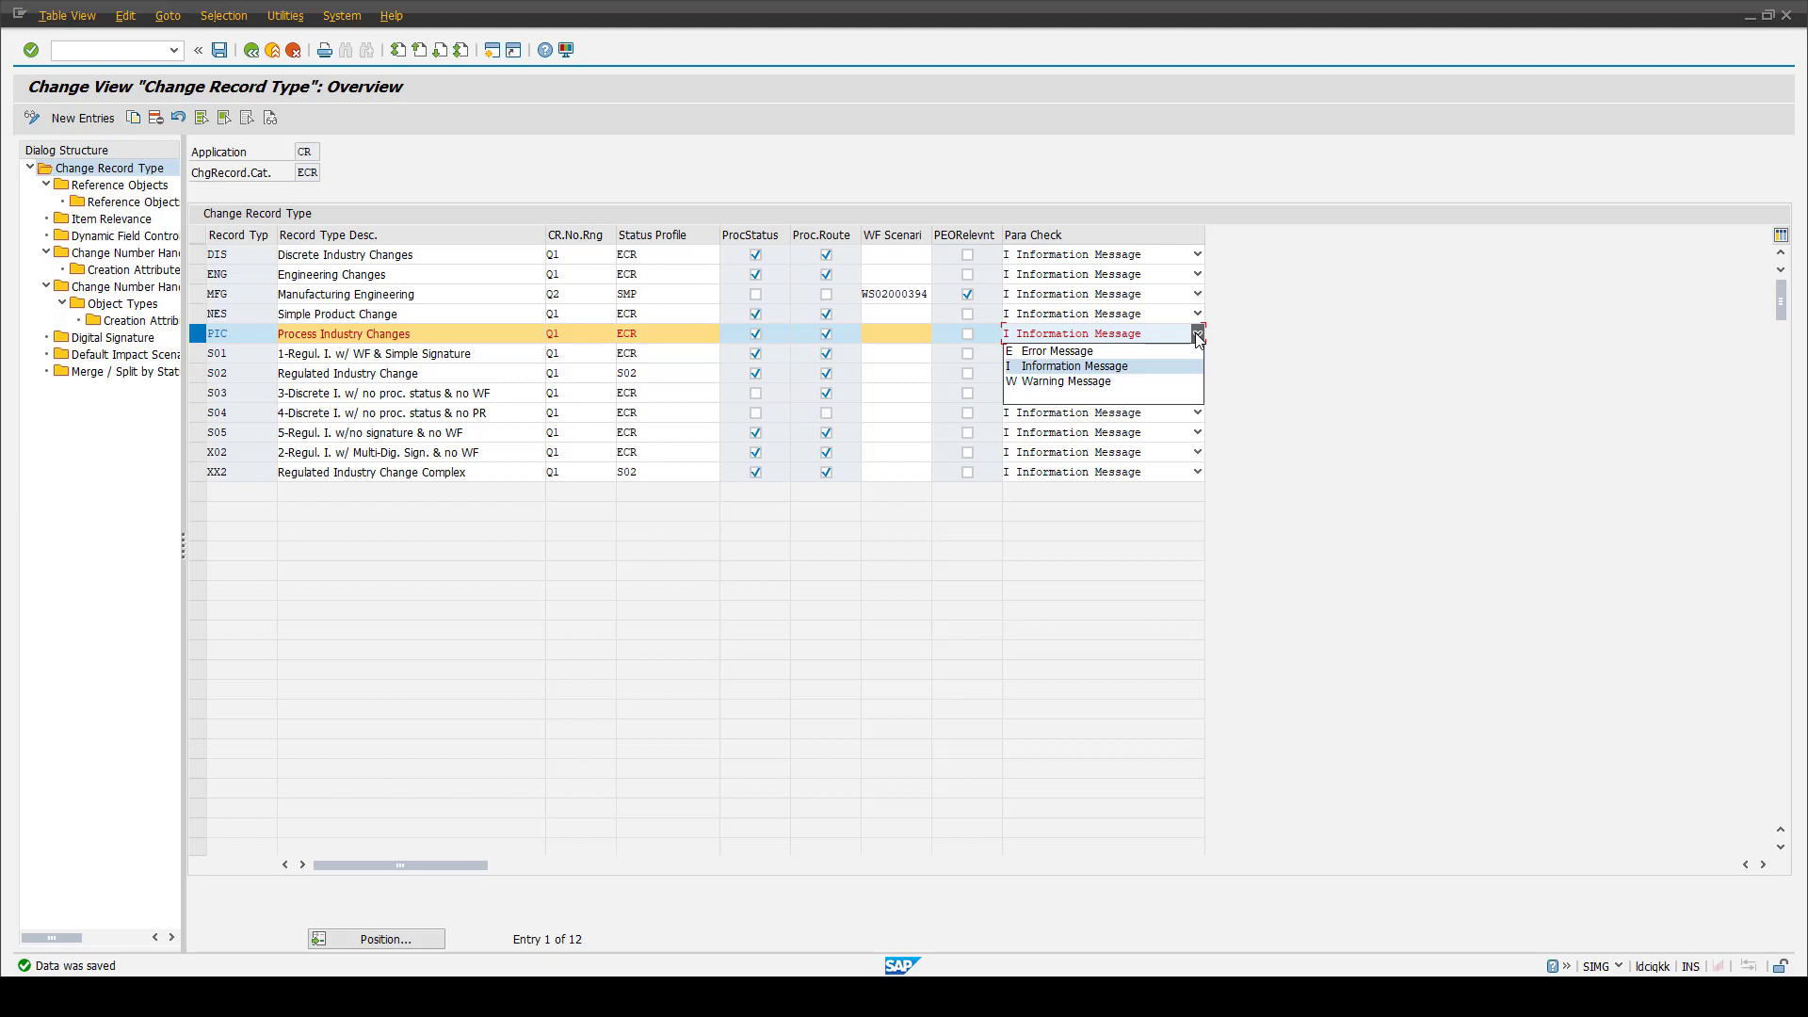
pyautogui.click(1098, 381)
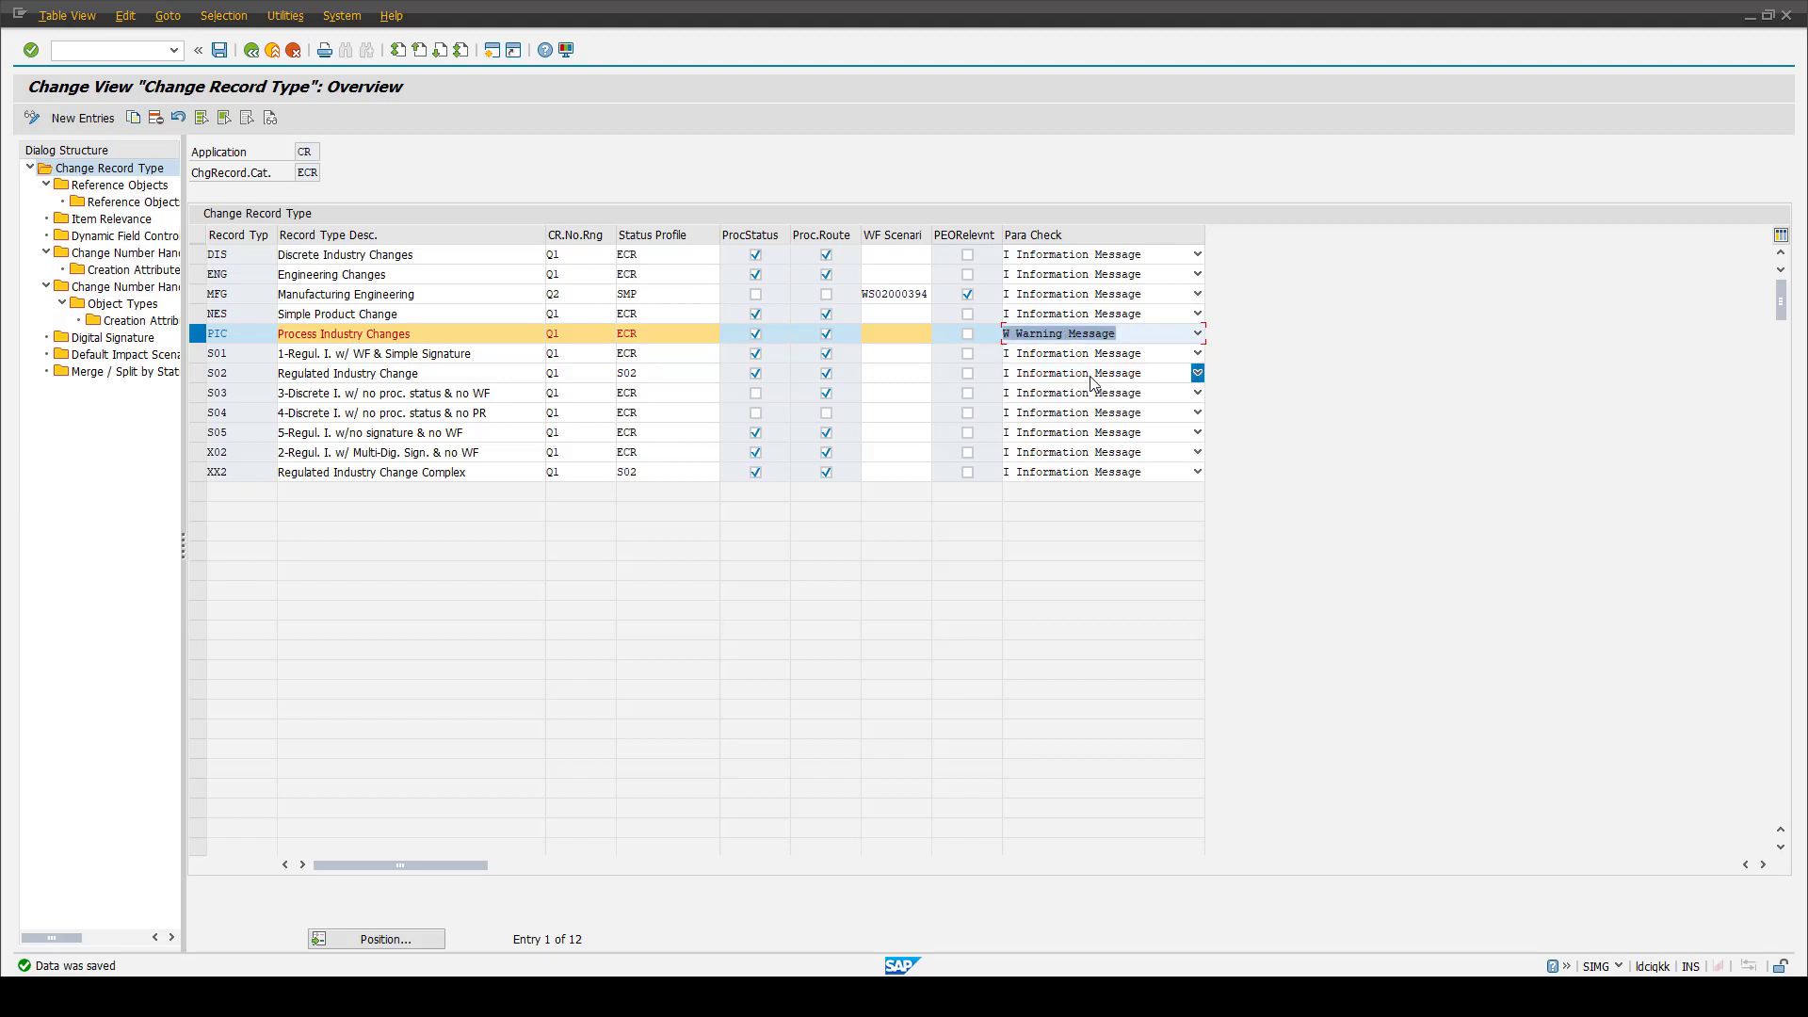
pyautogui.click(222, 52)
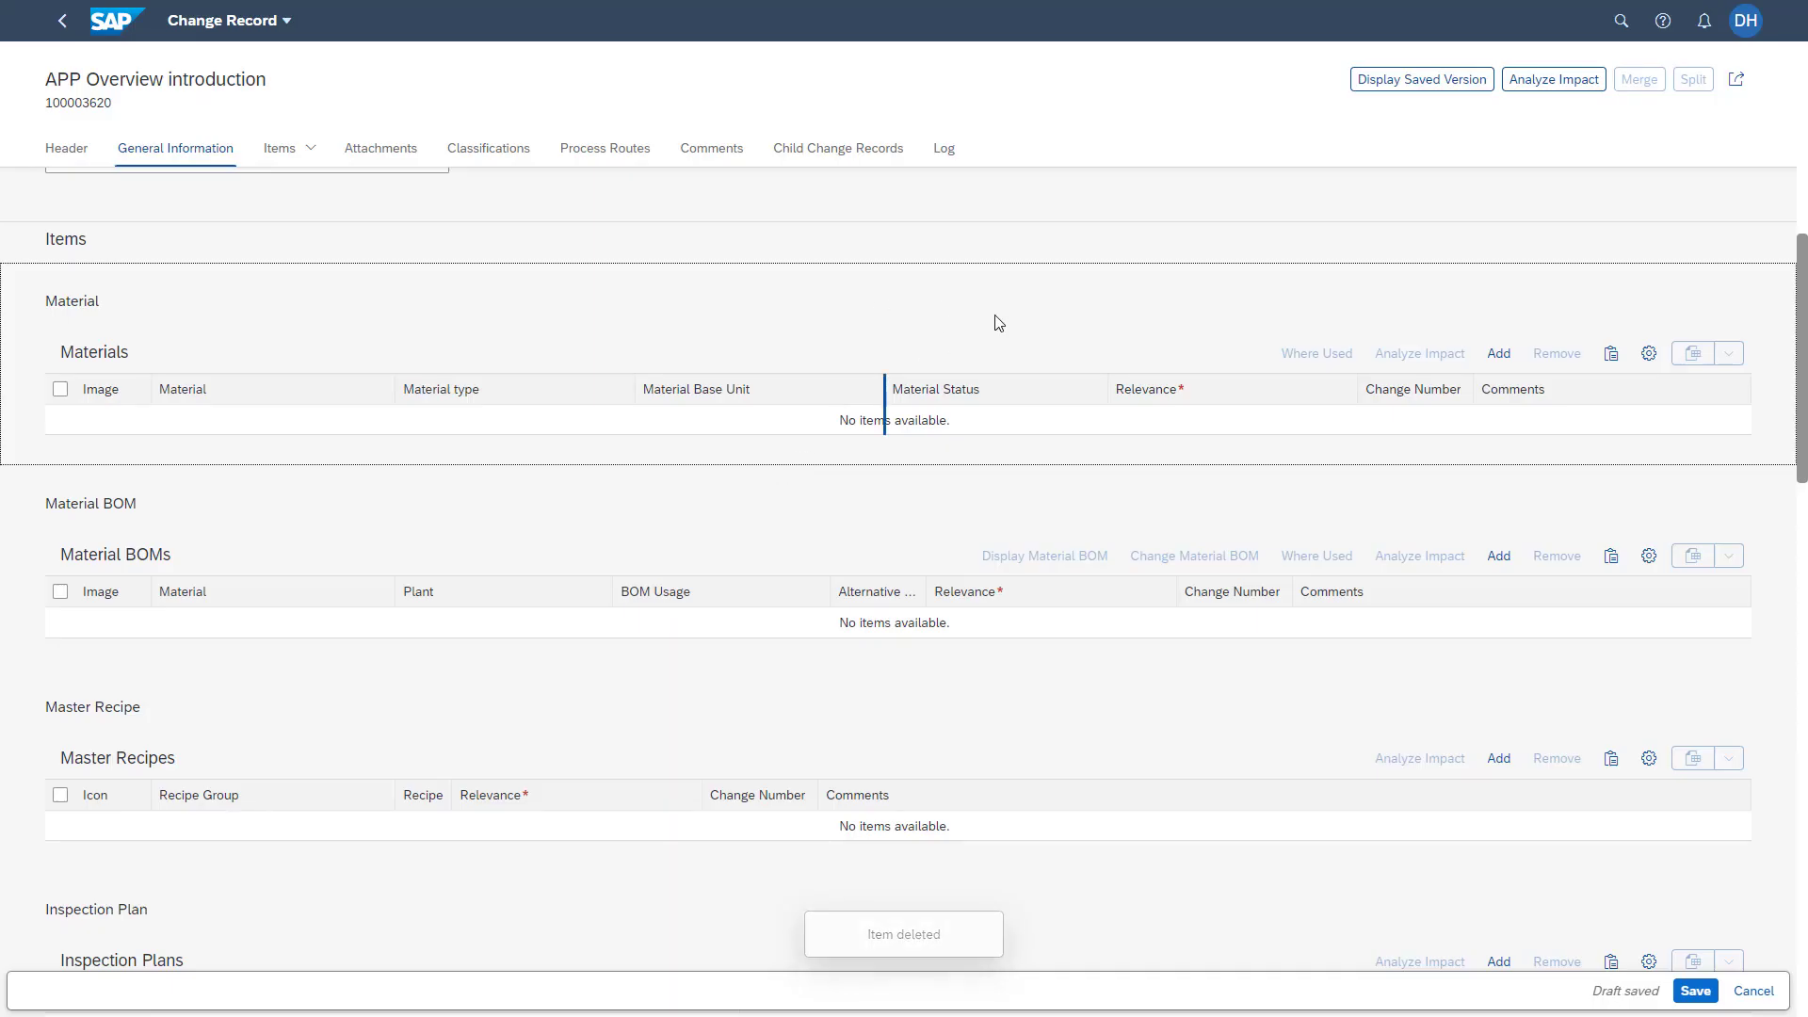
# Step: Add material ,ZTEST_GD to the change record from the material selection list and review the message details
pyautogui.click(1498, 353)
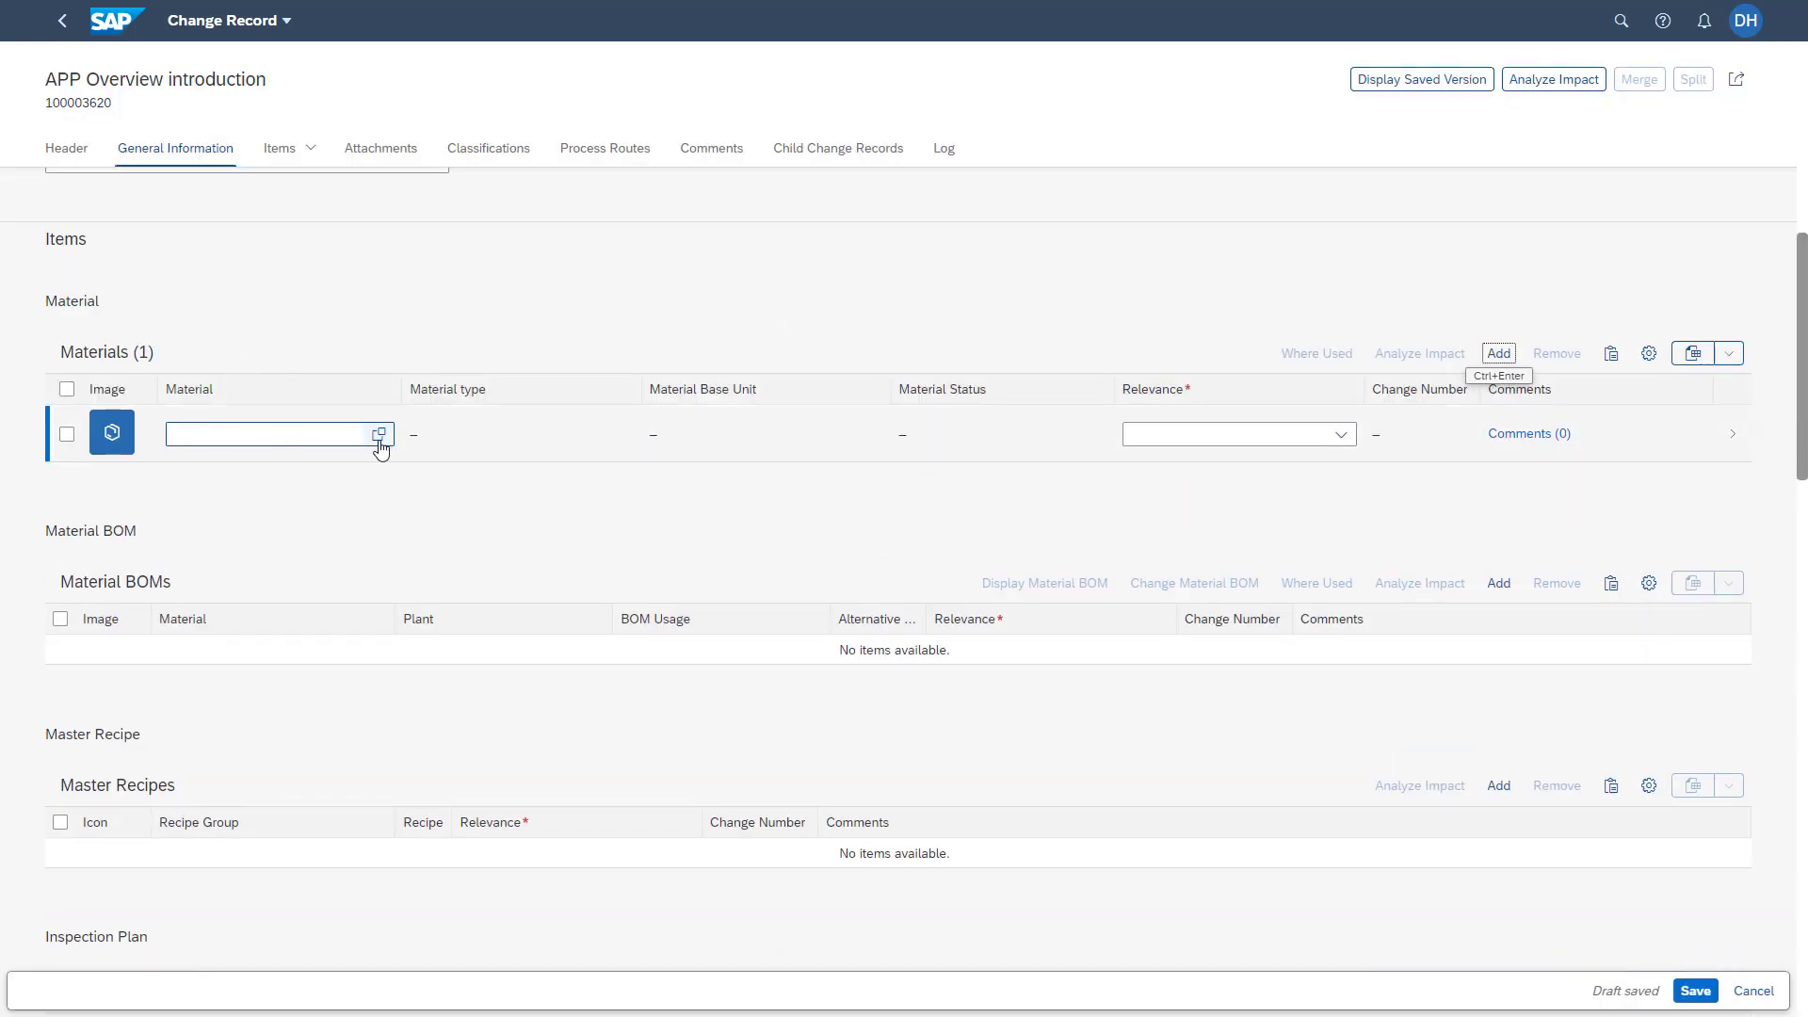
pyautogui.click(380, 435)
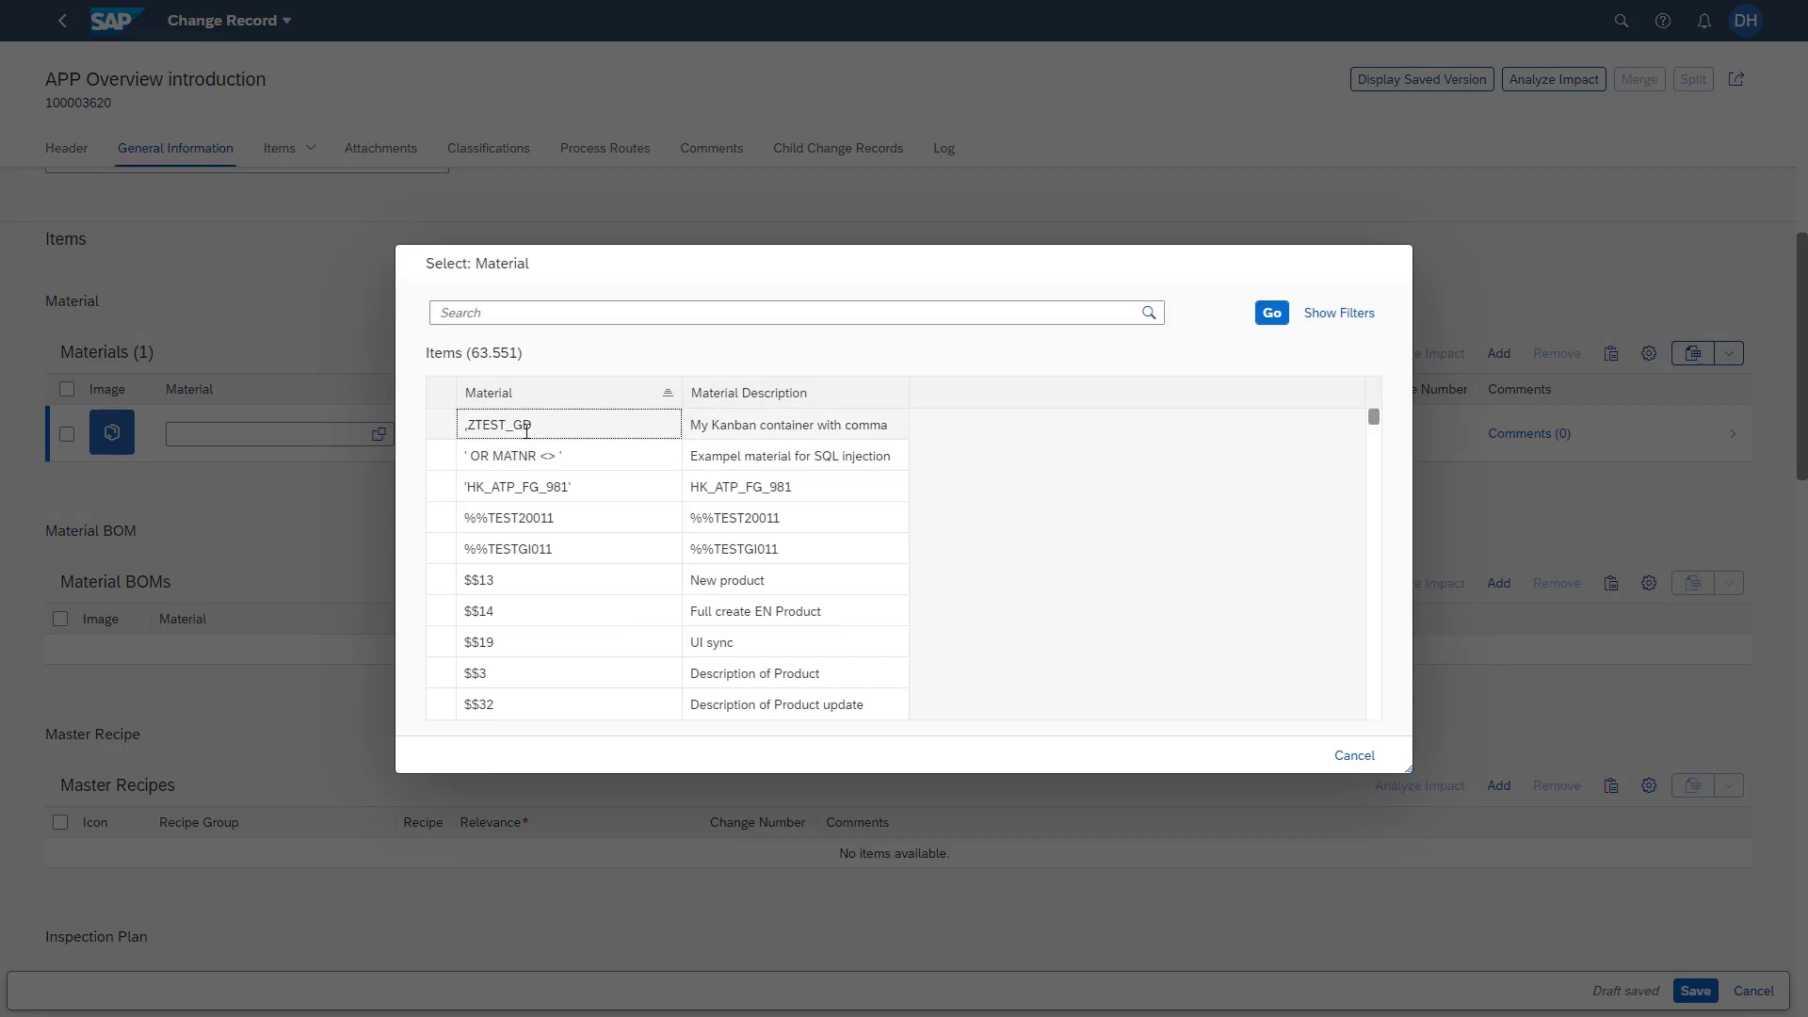
pyautogui.click(508, 424)
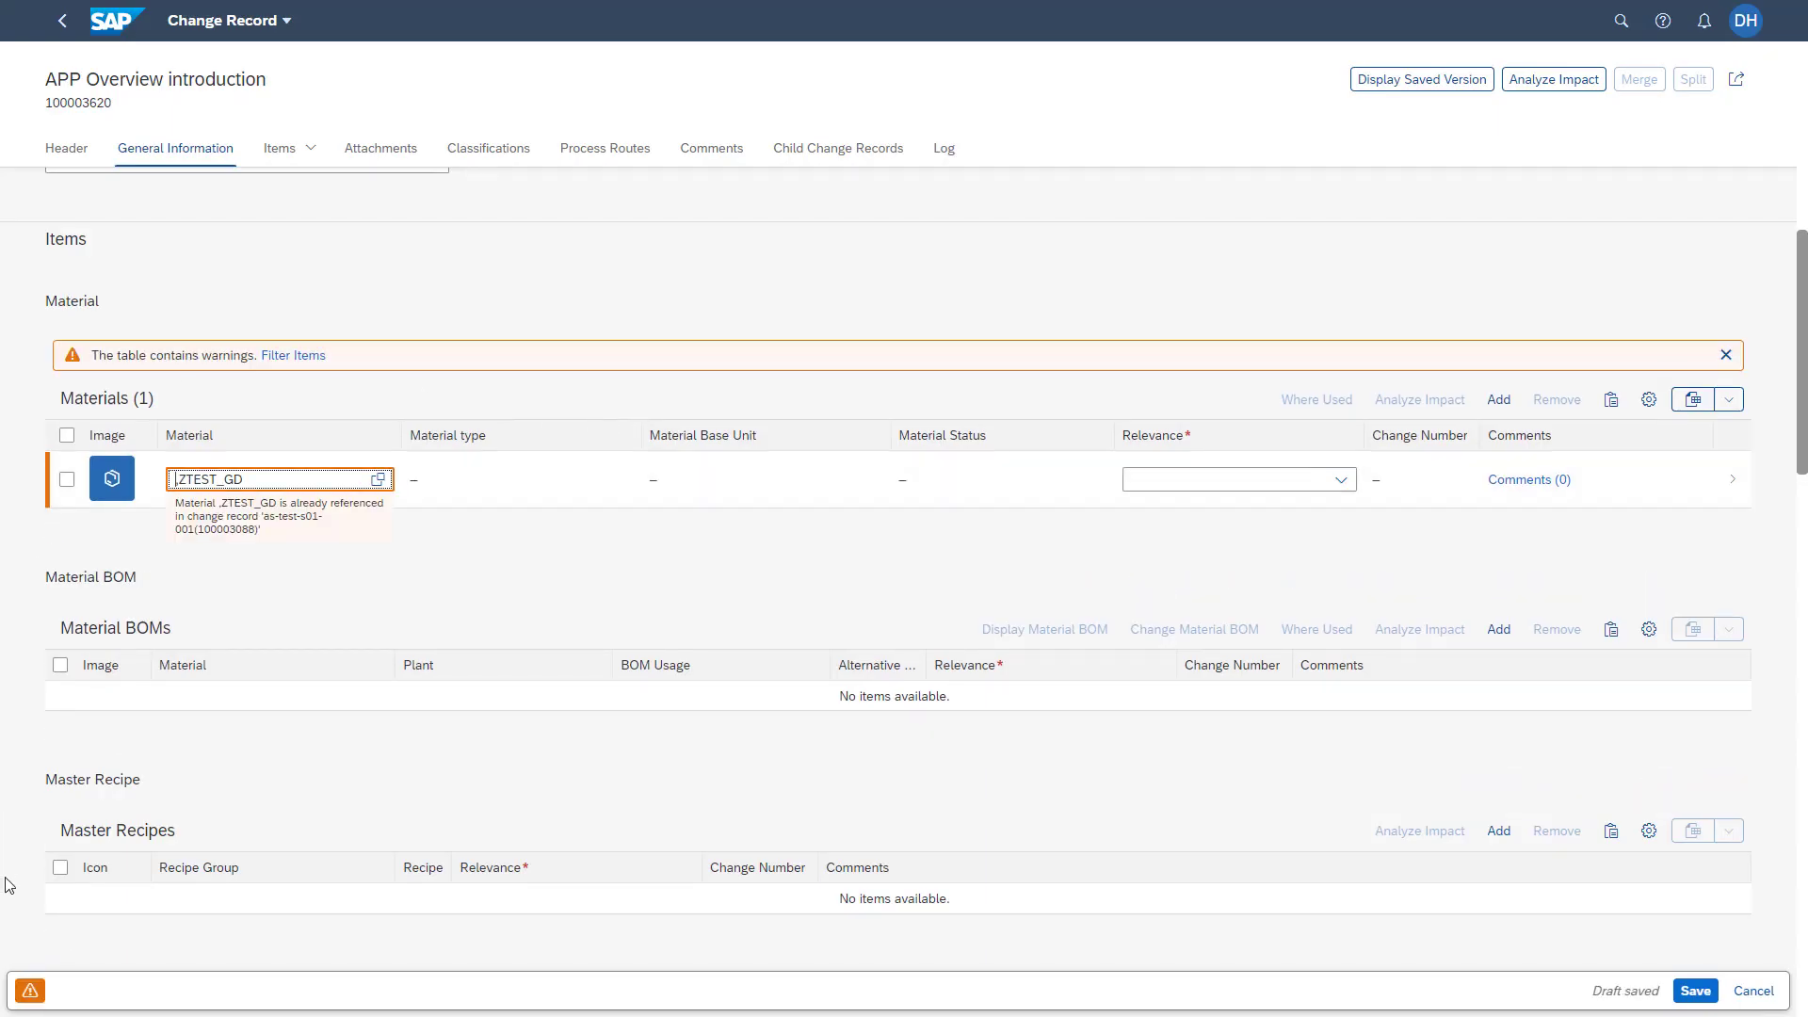
pyautogui.click(31, 988)
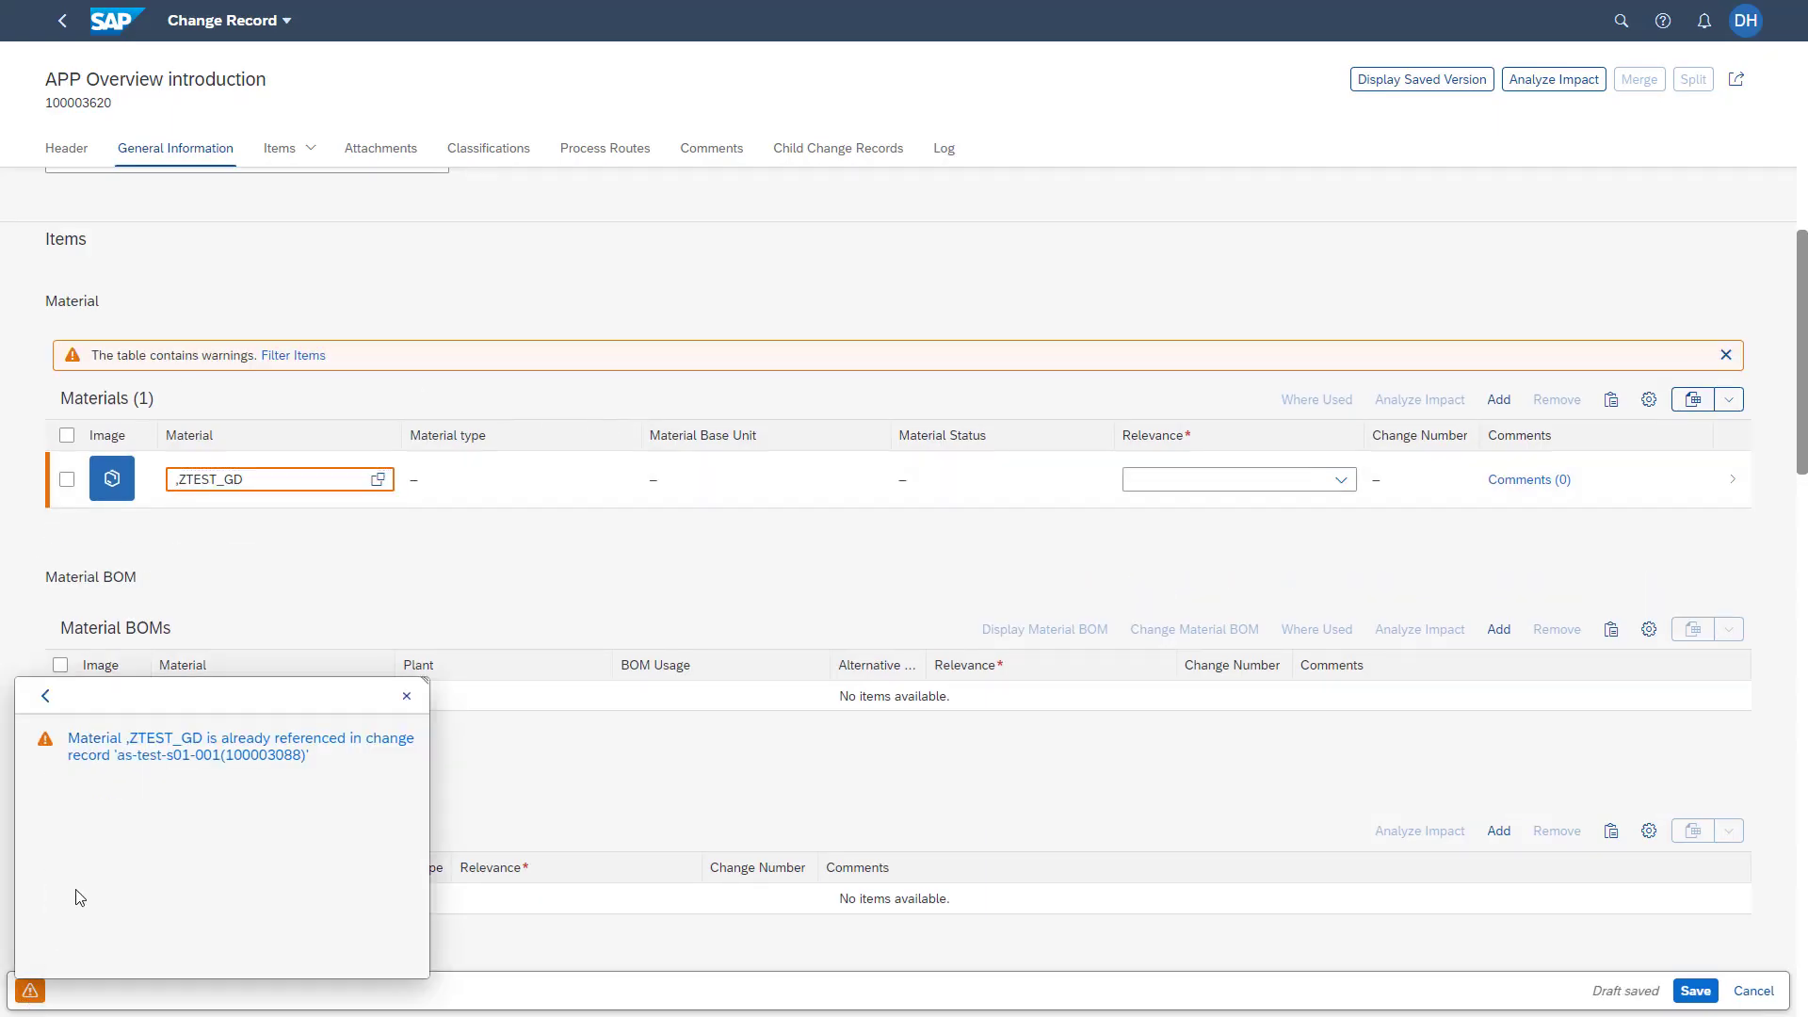
pyautogui.click(90, 755)
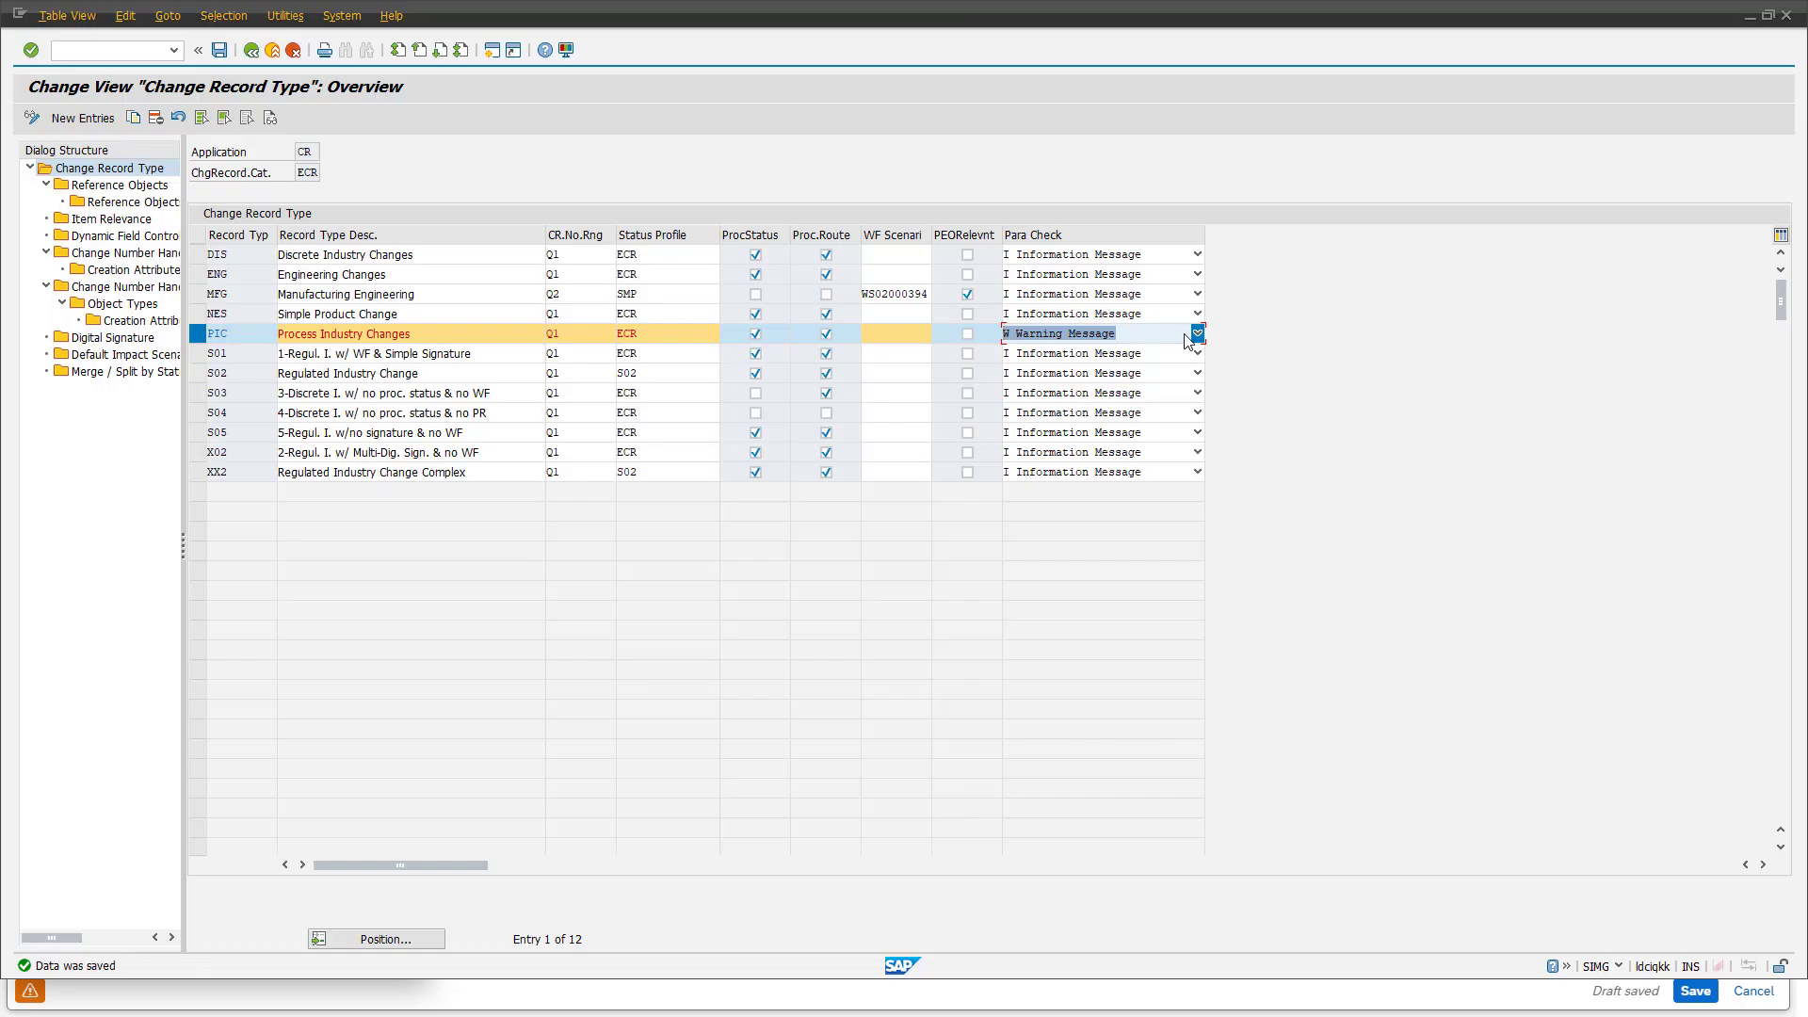
# Step: Set the Para Check of Process Industry Changes to Information Message and save
pyautogui.click(1196, 333)
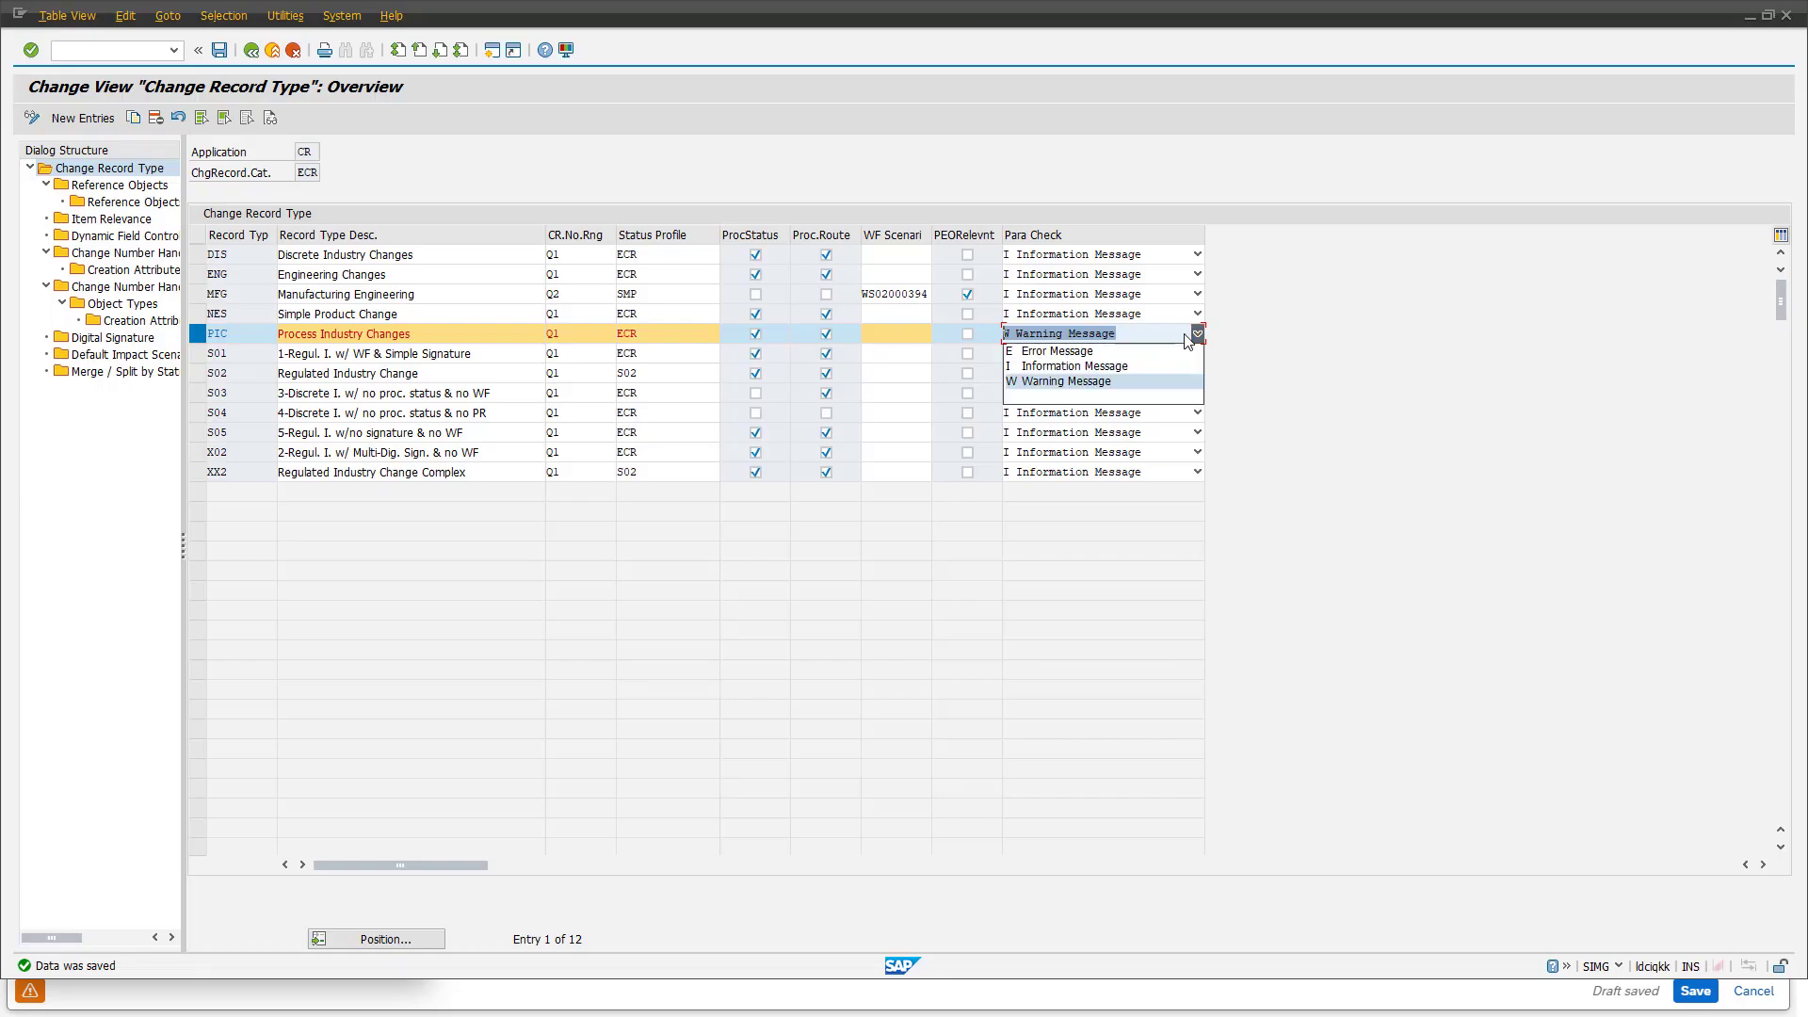
pyautogui.click(1151, 366)
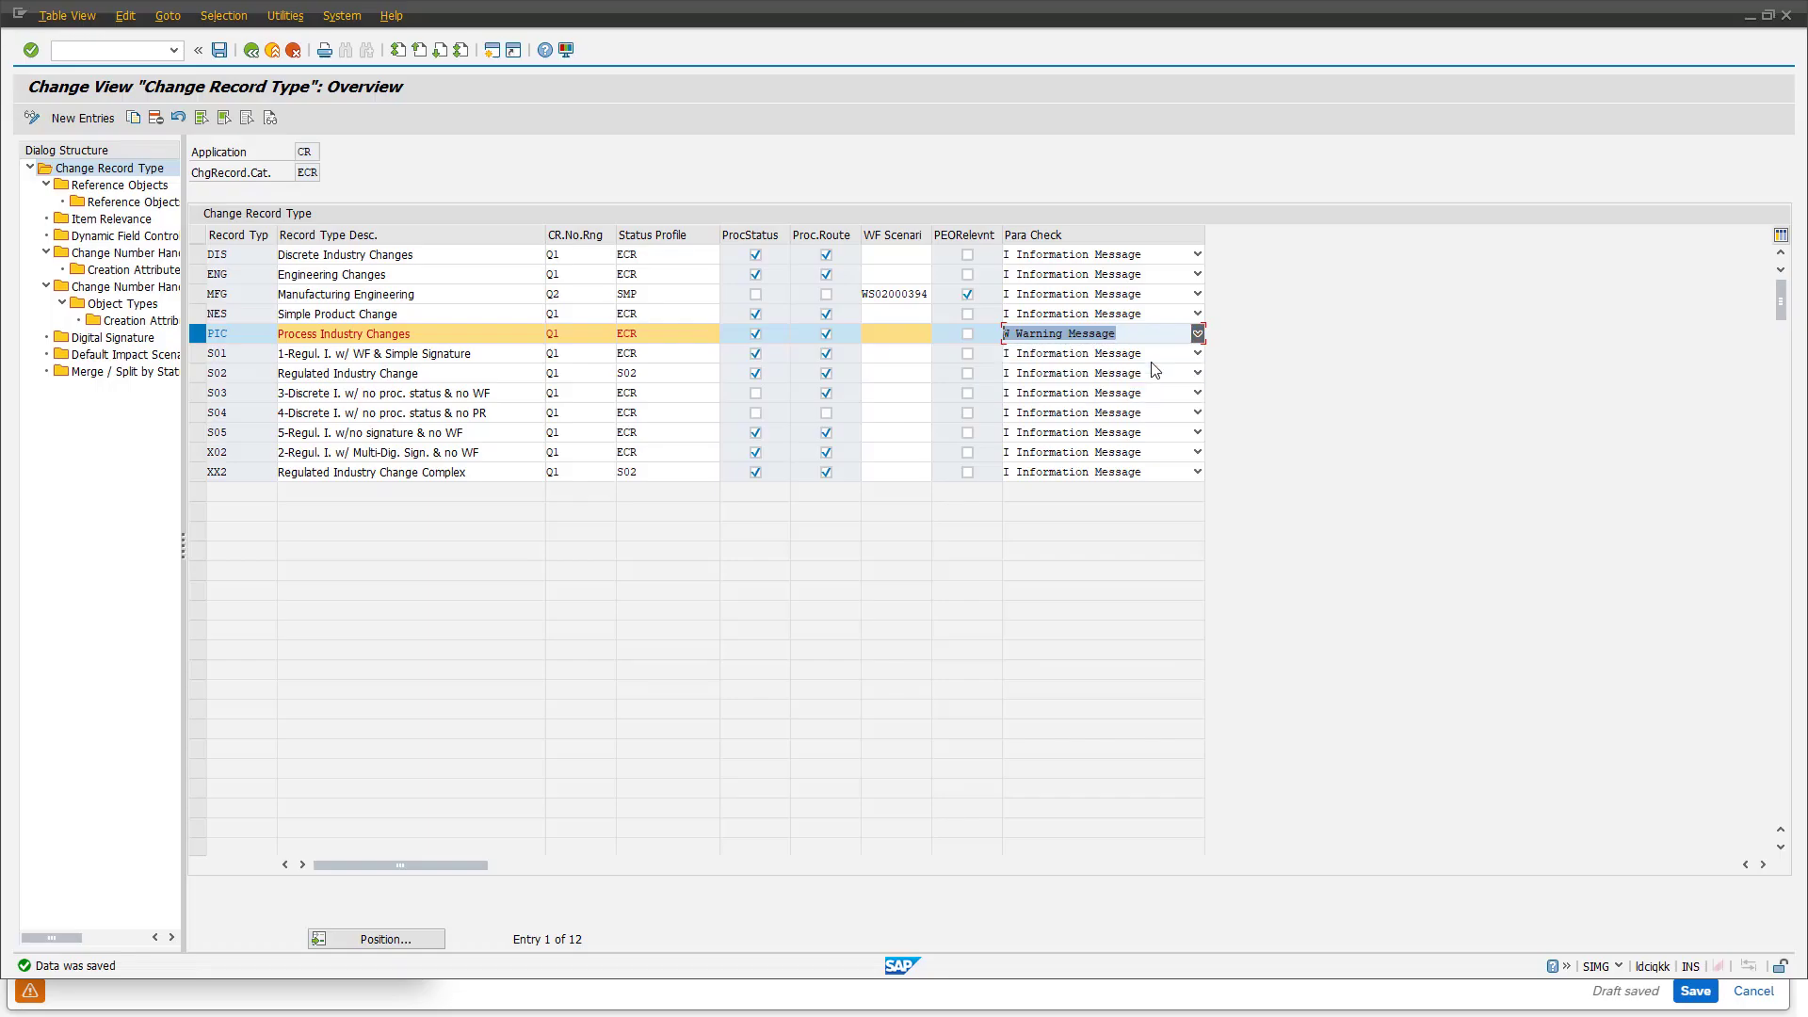
pyautogui.click(217, 51)
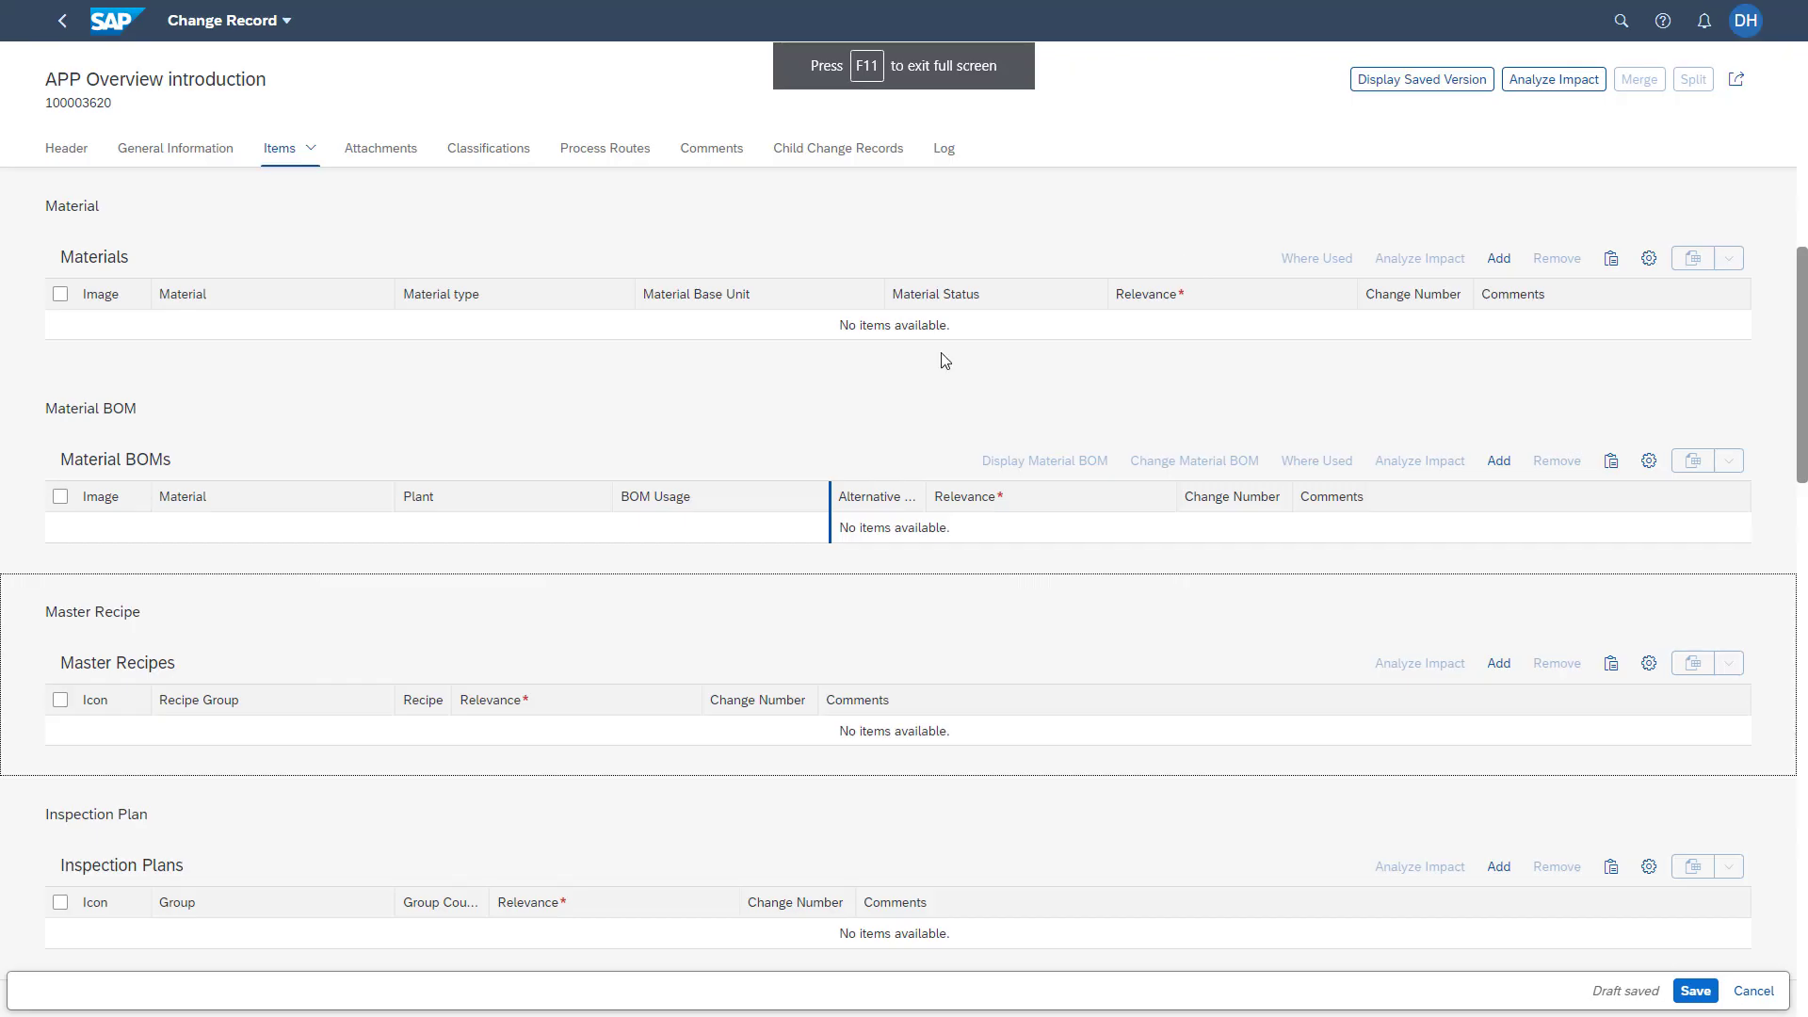
# Step: Add material ,ZTEST_GD to the change record again and open the messages for the draft
pyautogui.click(1499, 259)
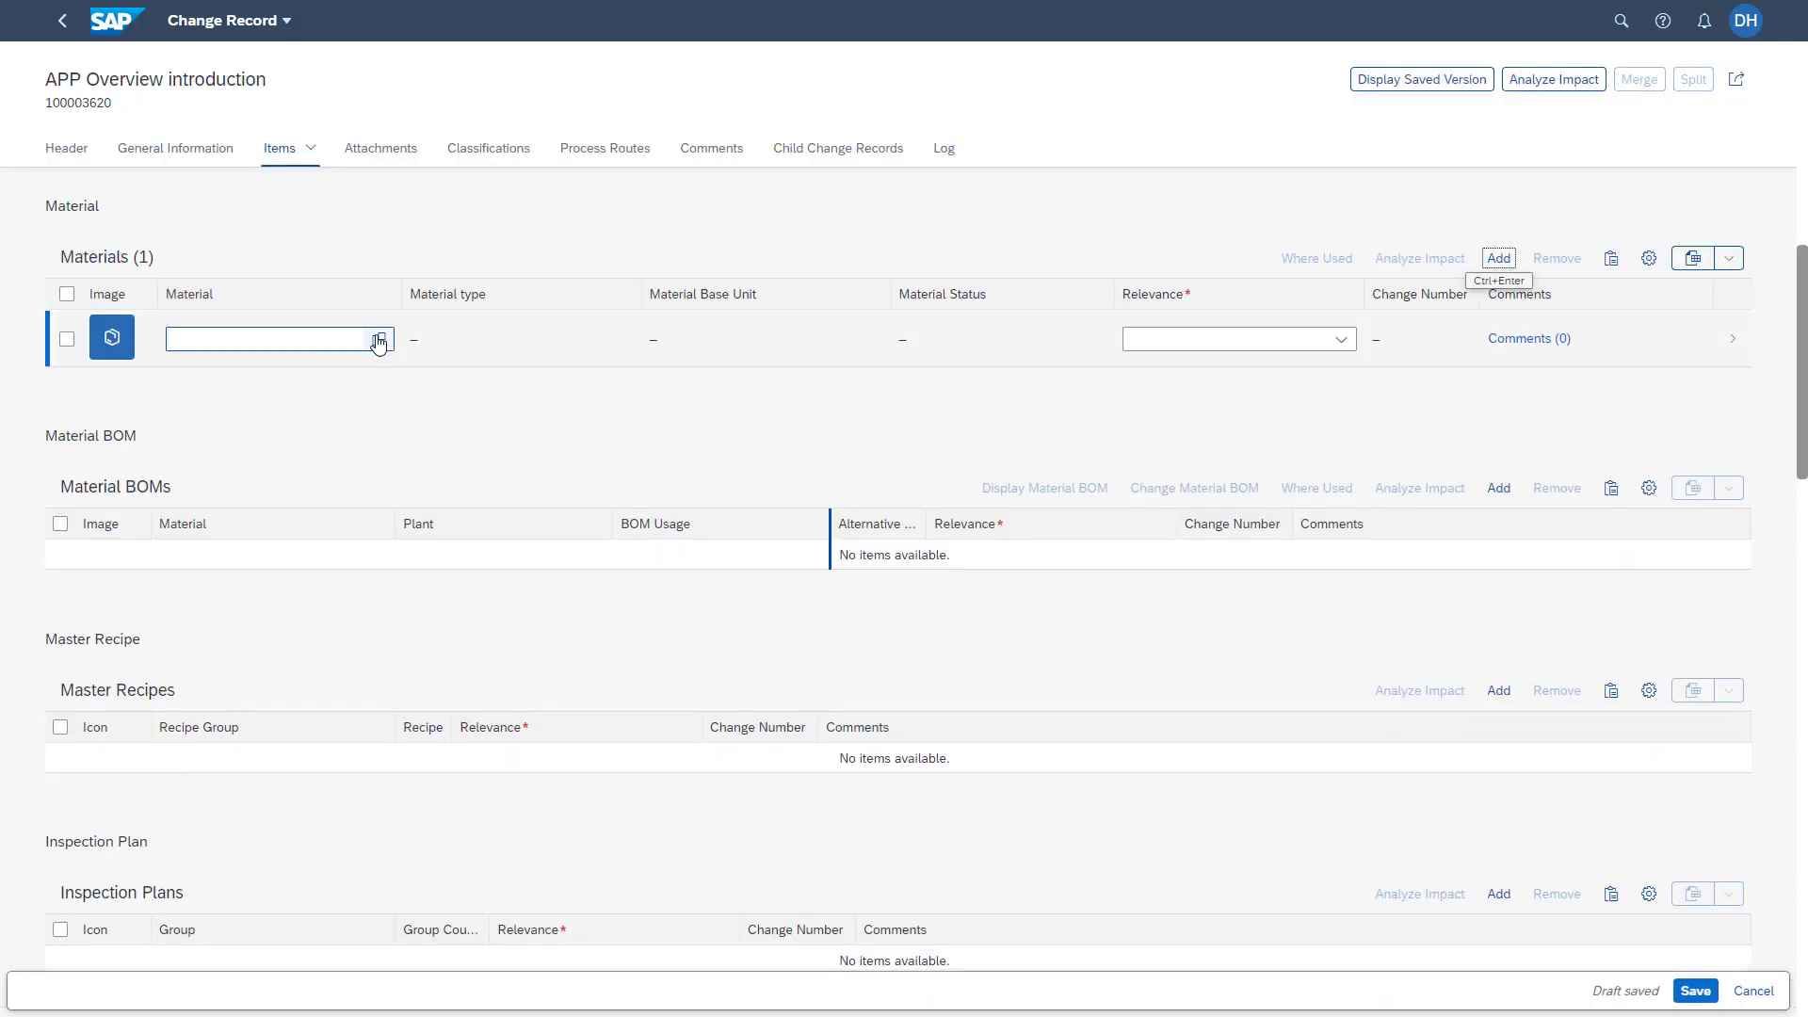
pyautogui.click(378, 341)
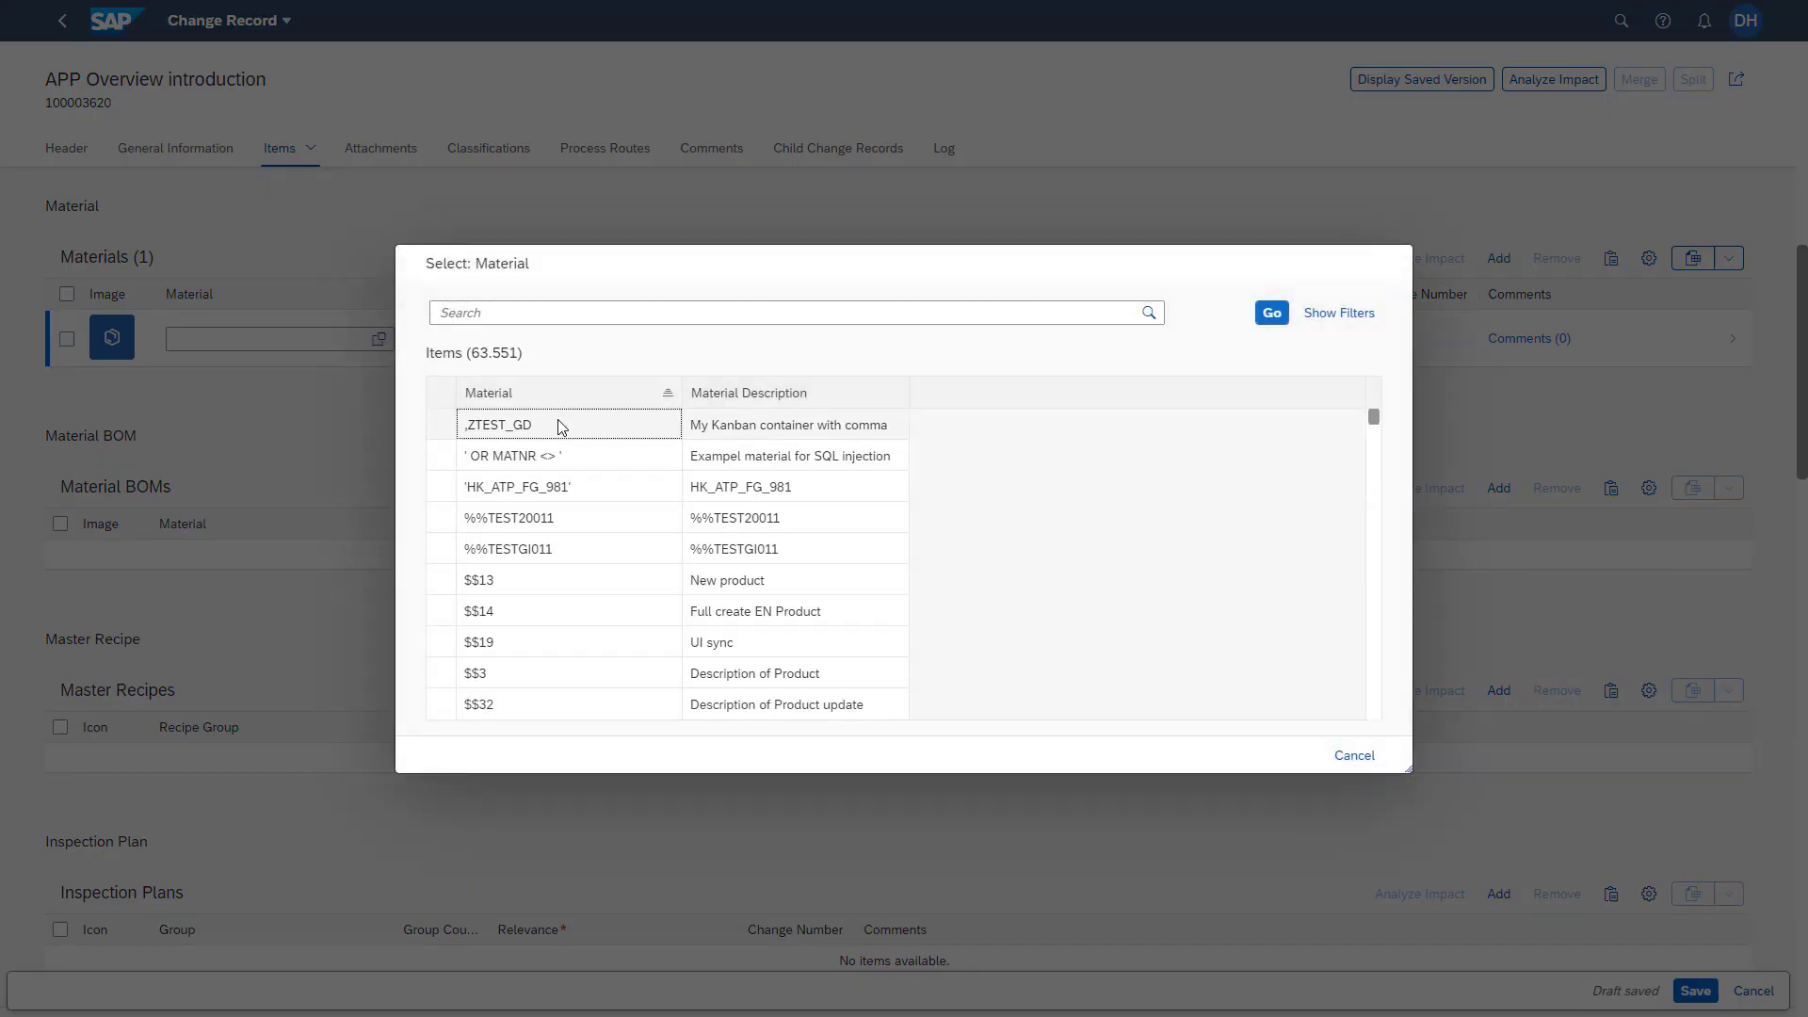
pyautogui.click(559, 424)
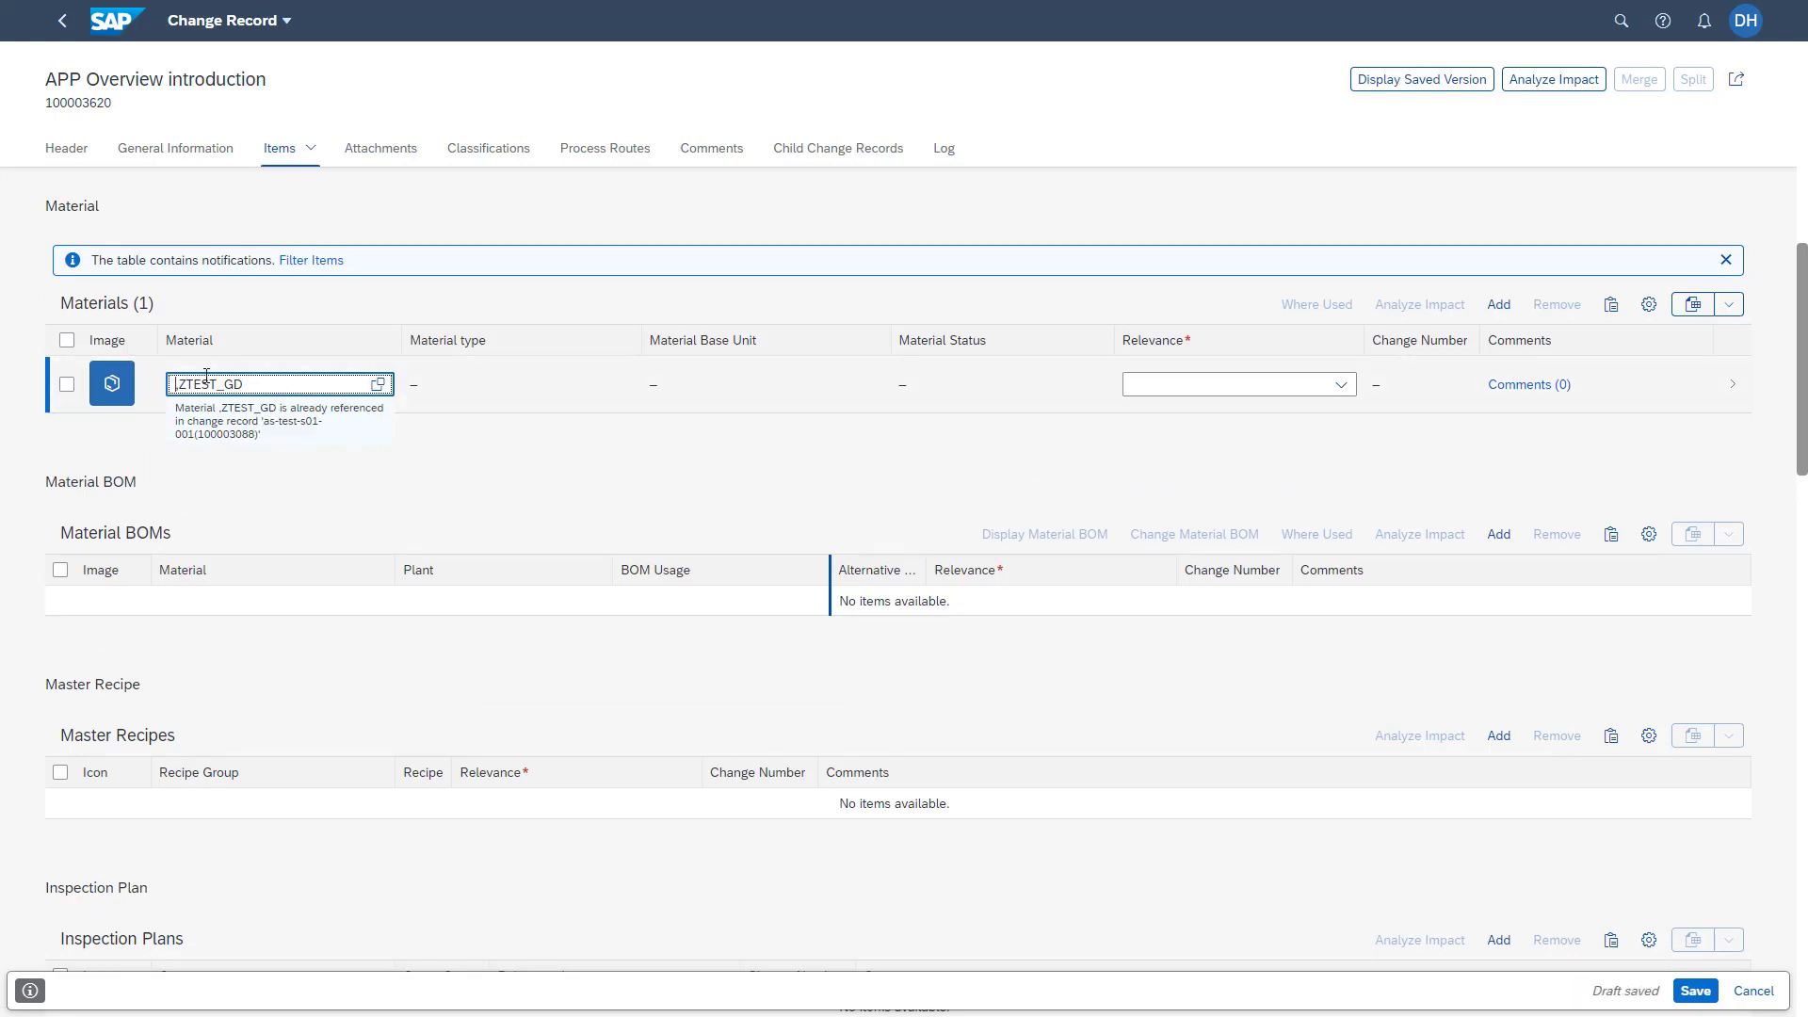
pyautogui.click(29, 991)
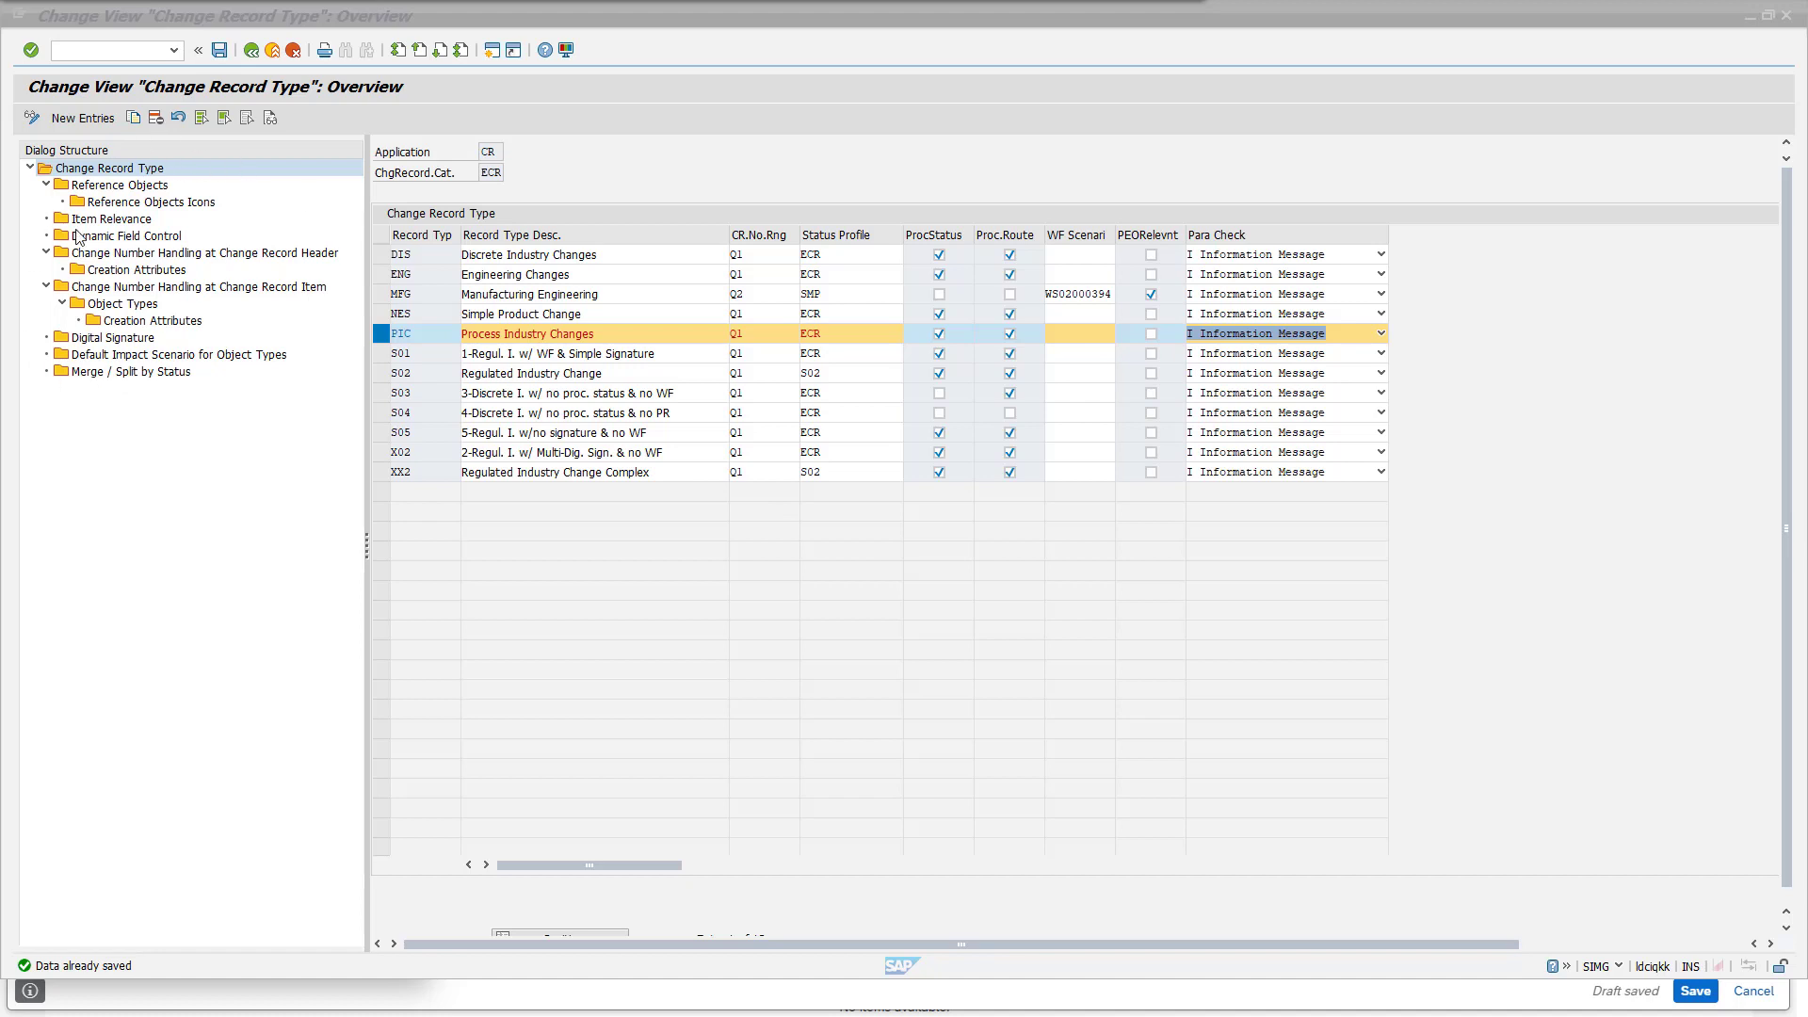
# Step: Display the reference objects assigned to the Process Industry Changes record type
pyautogui.click(389, 336)
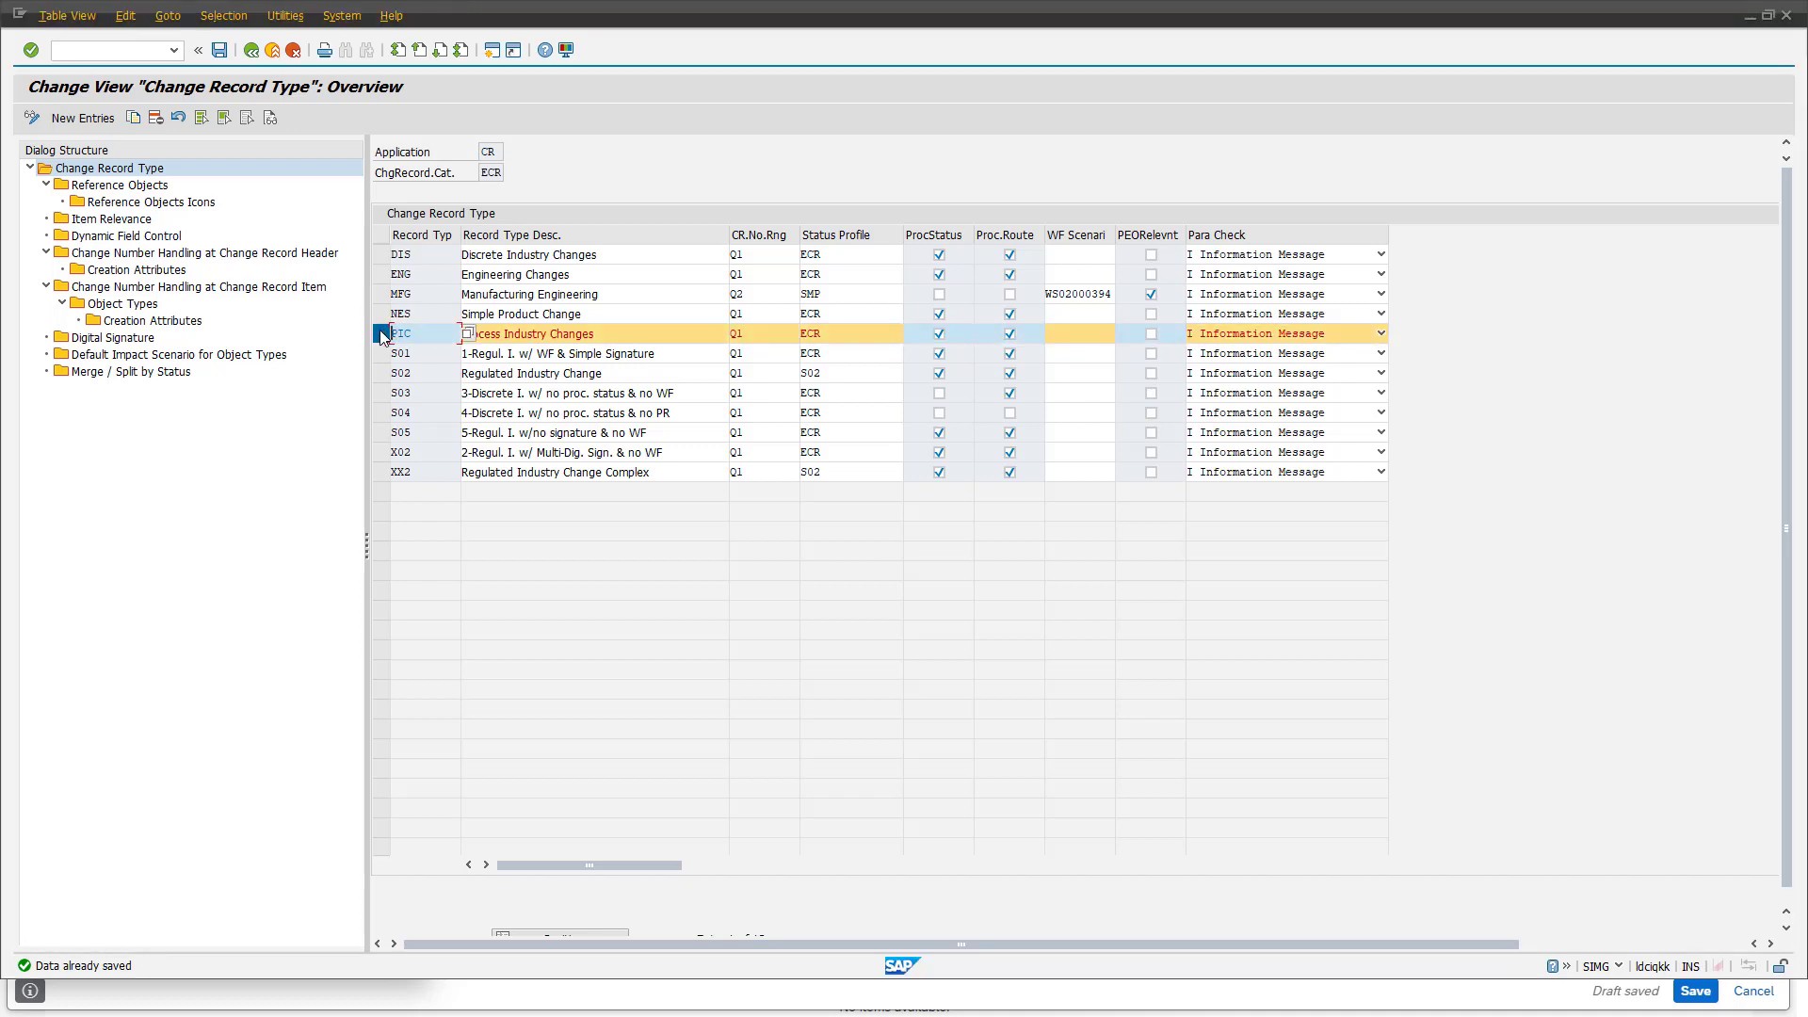
pyautogui.doubleClick(107, 186)
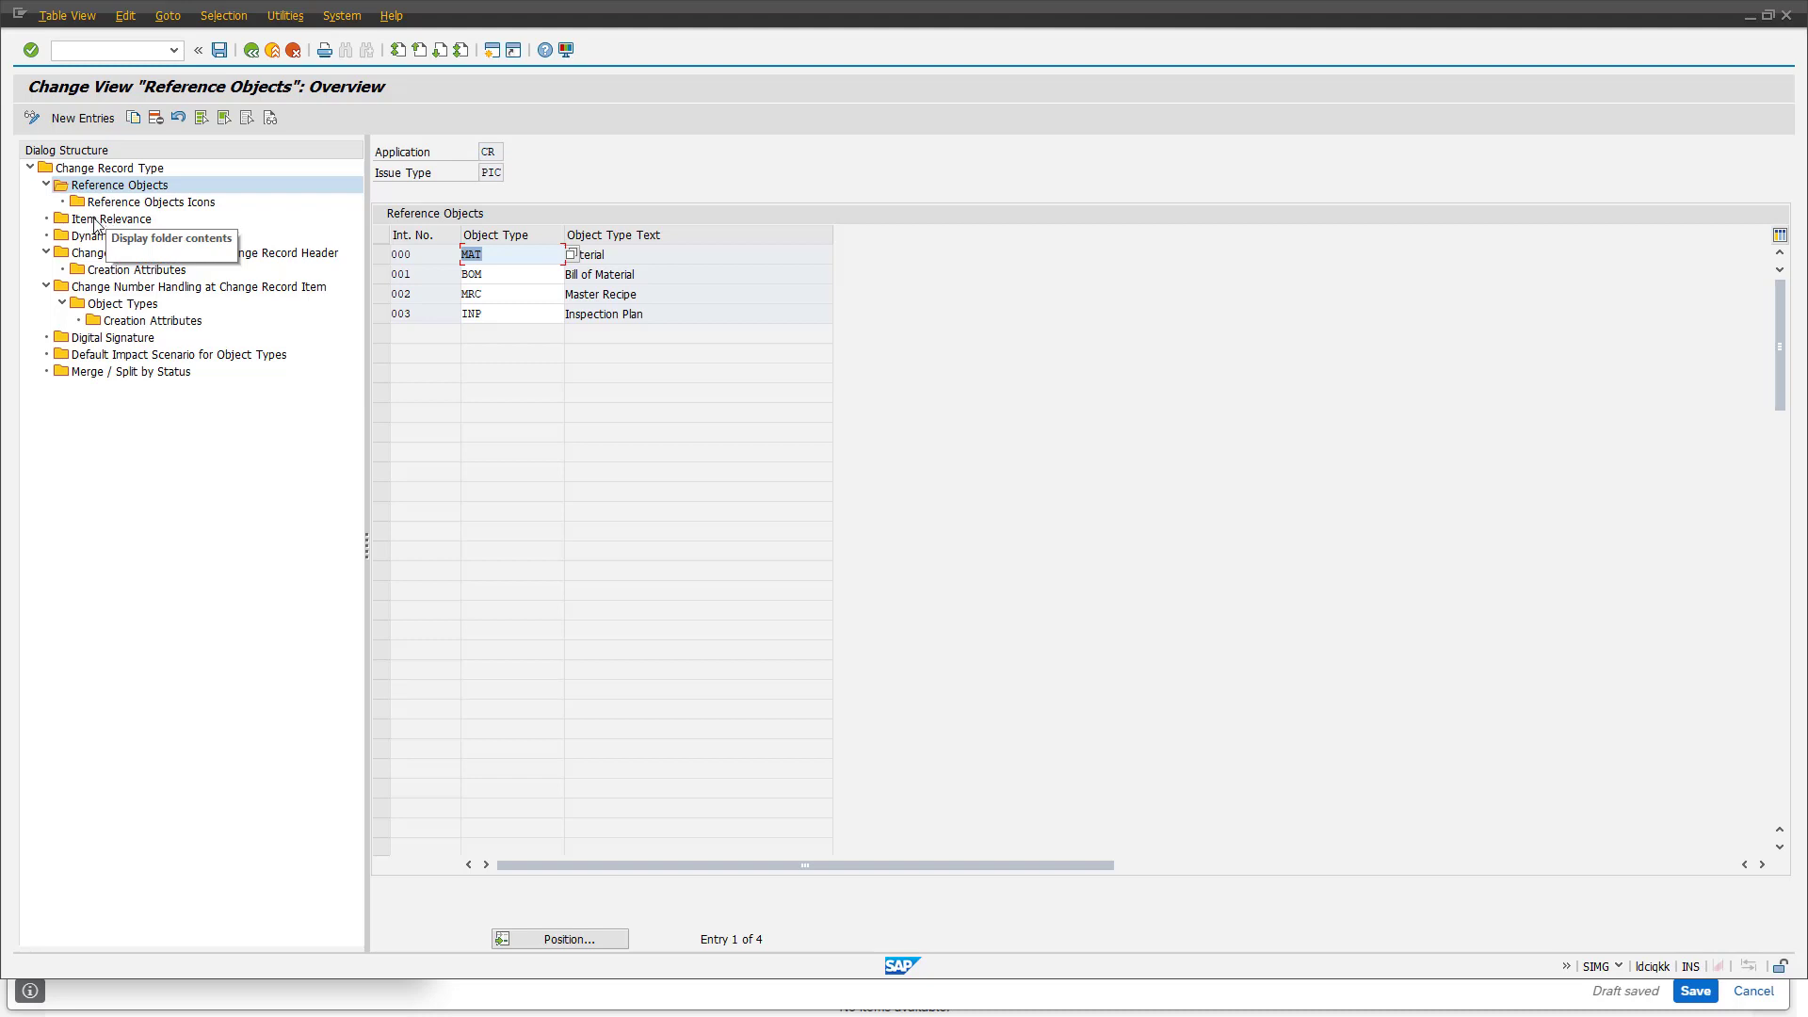
# Step: Review the record type's Item Relevance, Dynamic Field Control, and Change Number Handling settings at change record header and item level
pyautogui.doubleClick(95, 222)
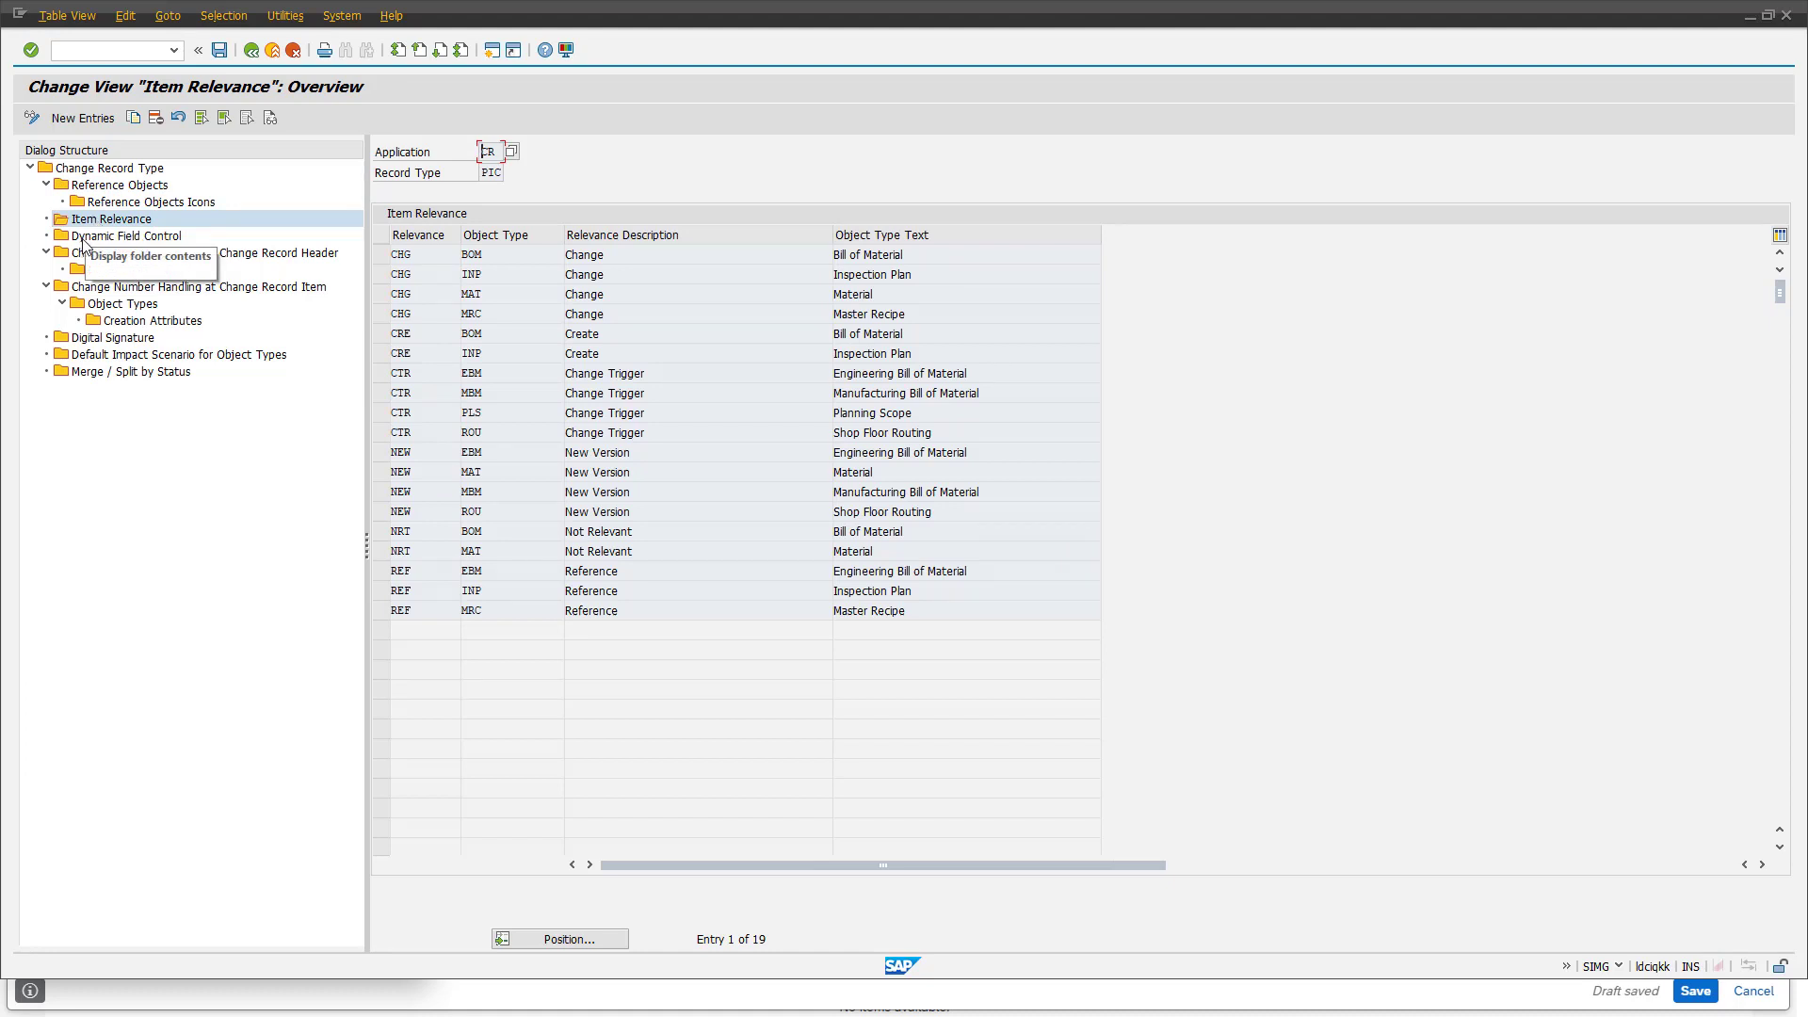
pyautogui.doubleClick(83, 237)
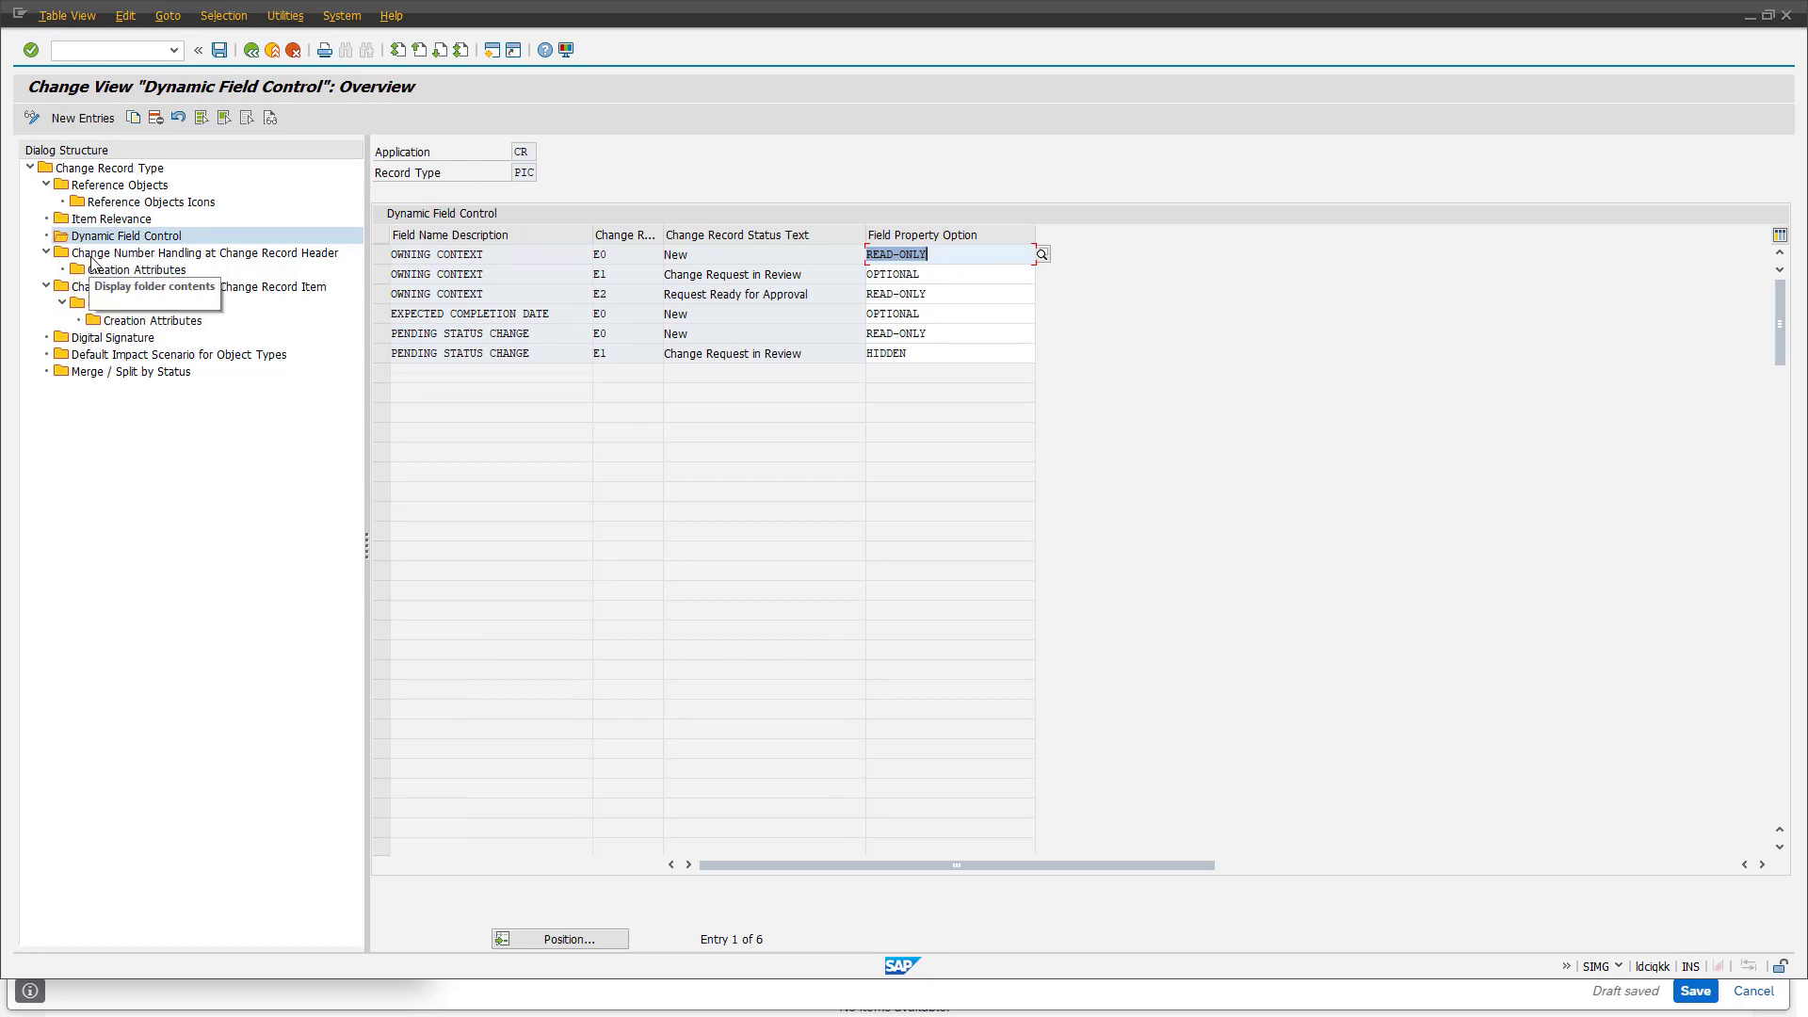
pyautogui.doubleClick(92, 258)
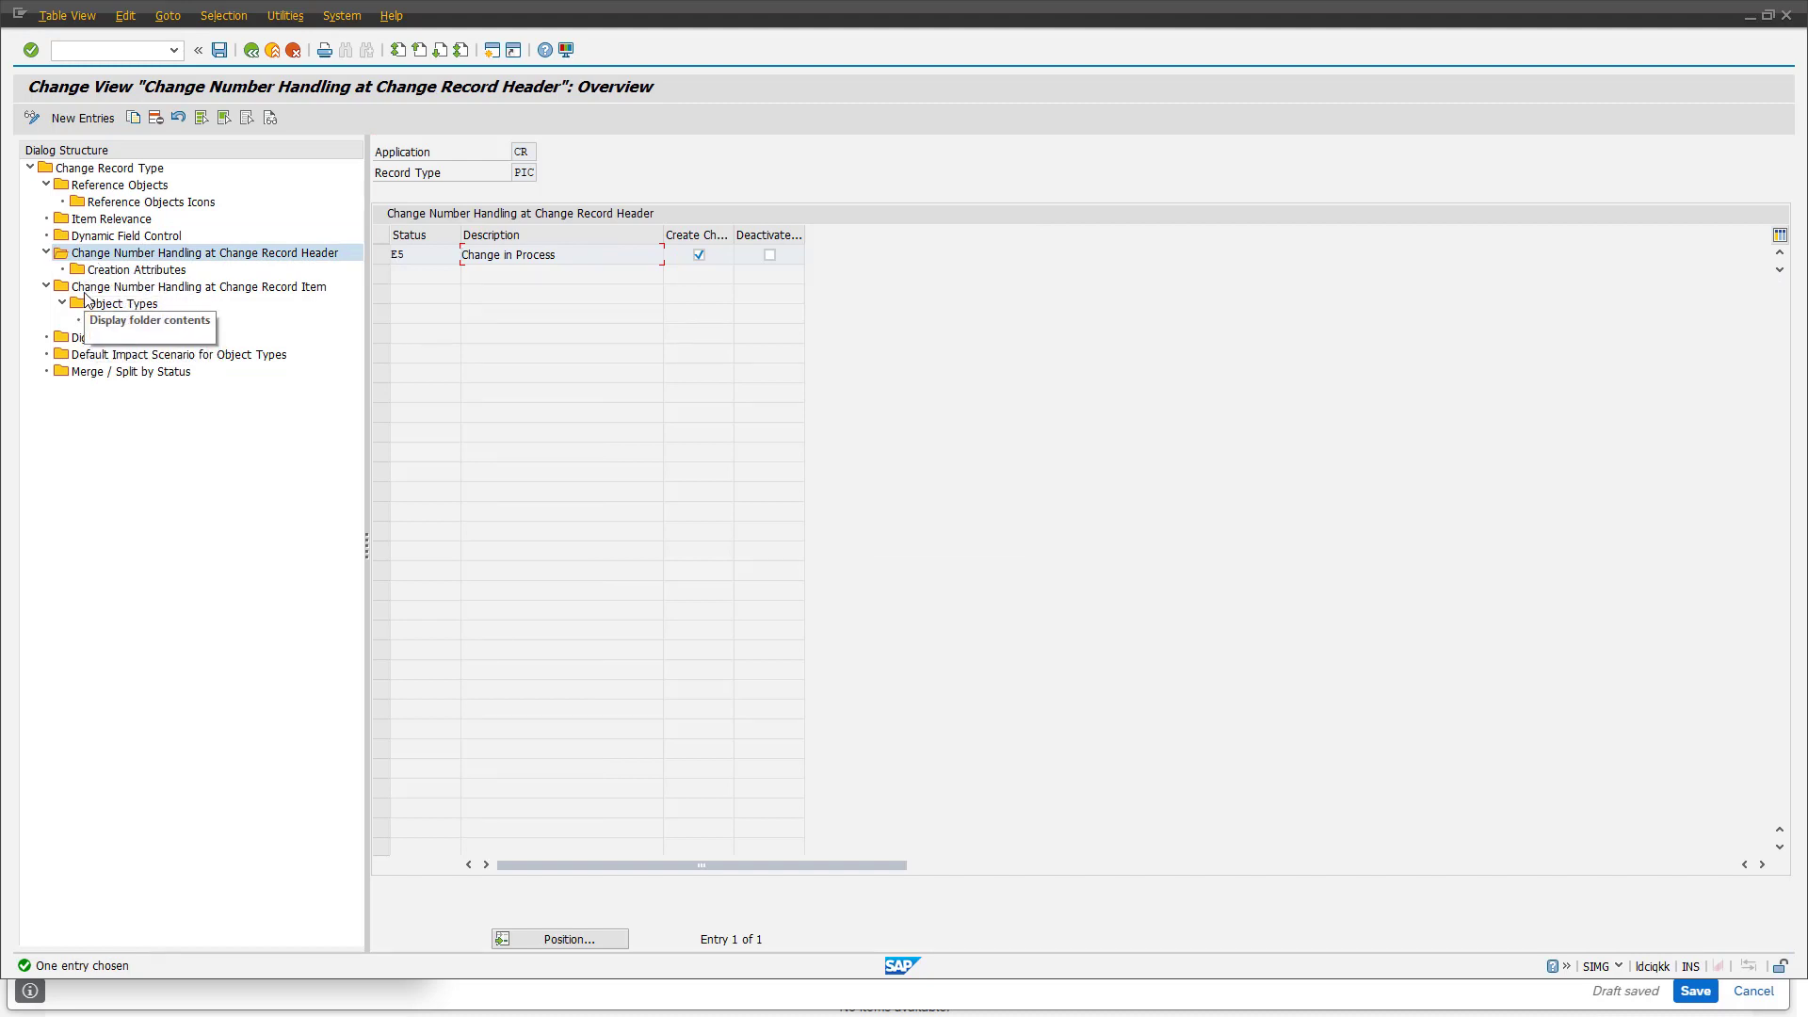
pyautogui.doubleClick(87, 290)
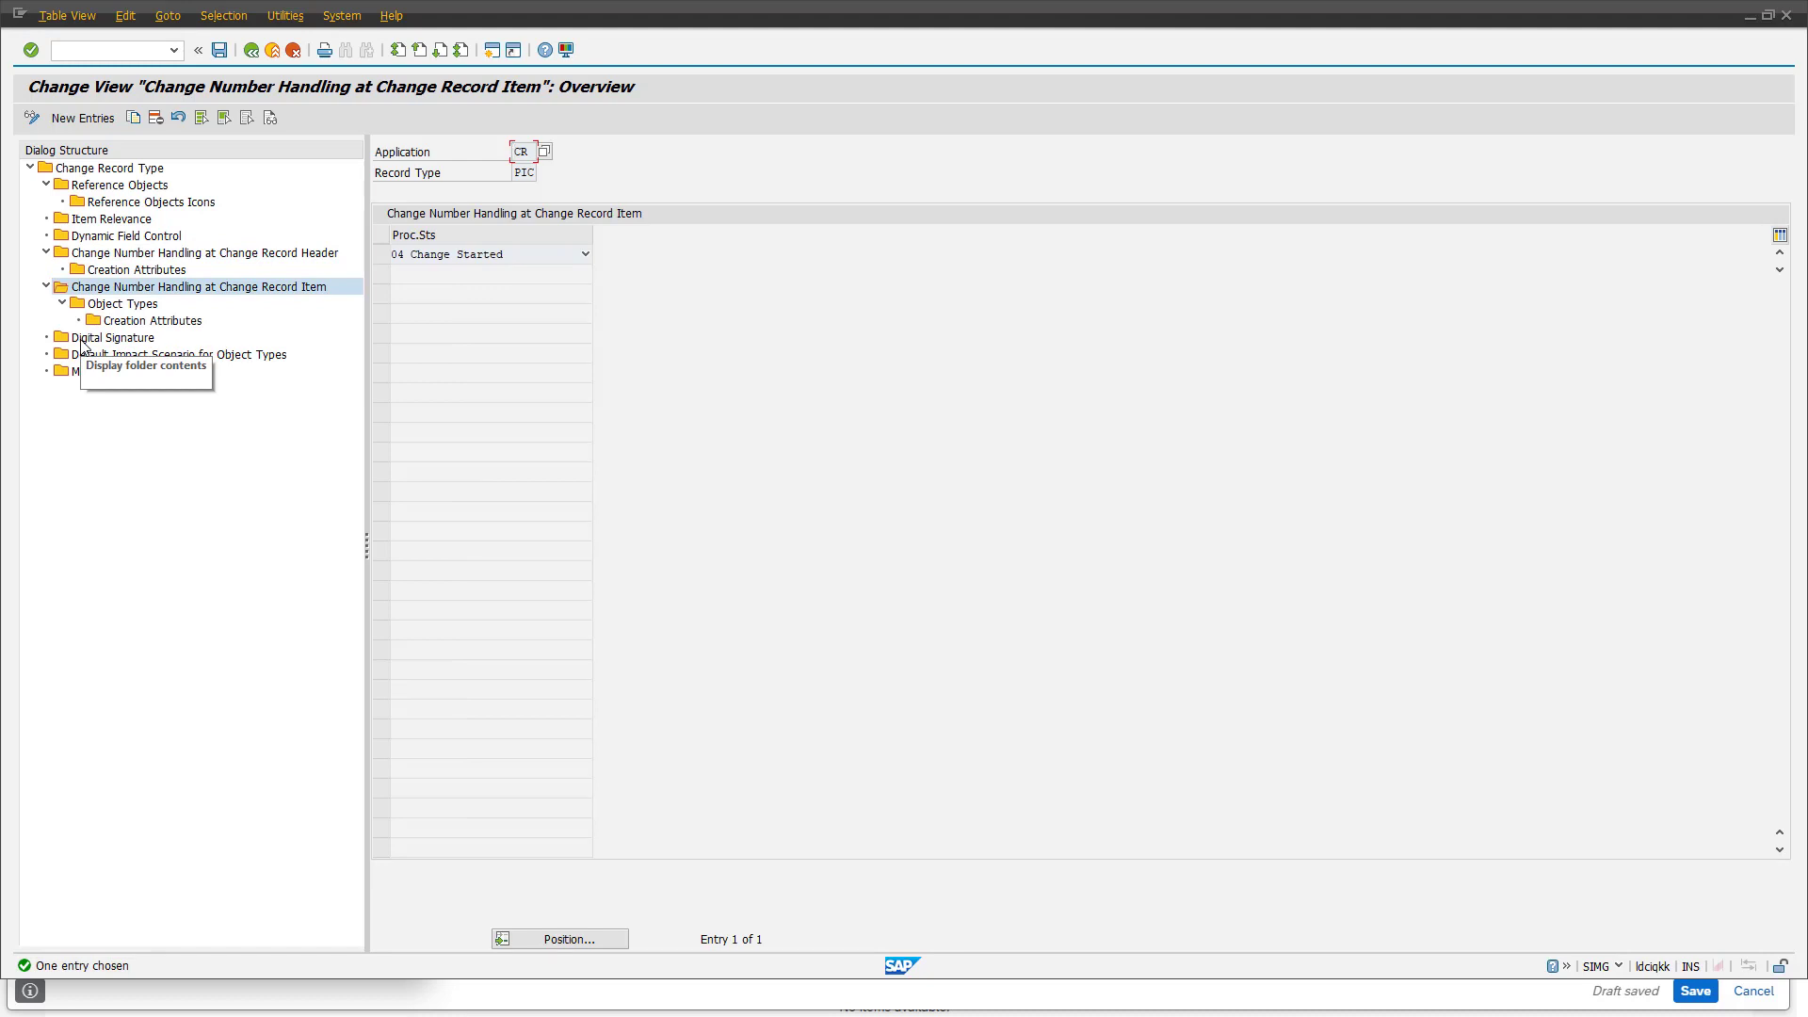
# Step: Examine the record type's Digital Signature, Default Impact Scenario for Object Types, and Merge / Split by Status settings
pyautogui.doubleClick(82, 339)
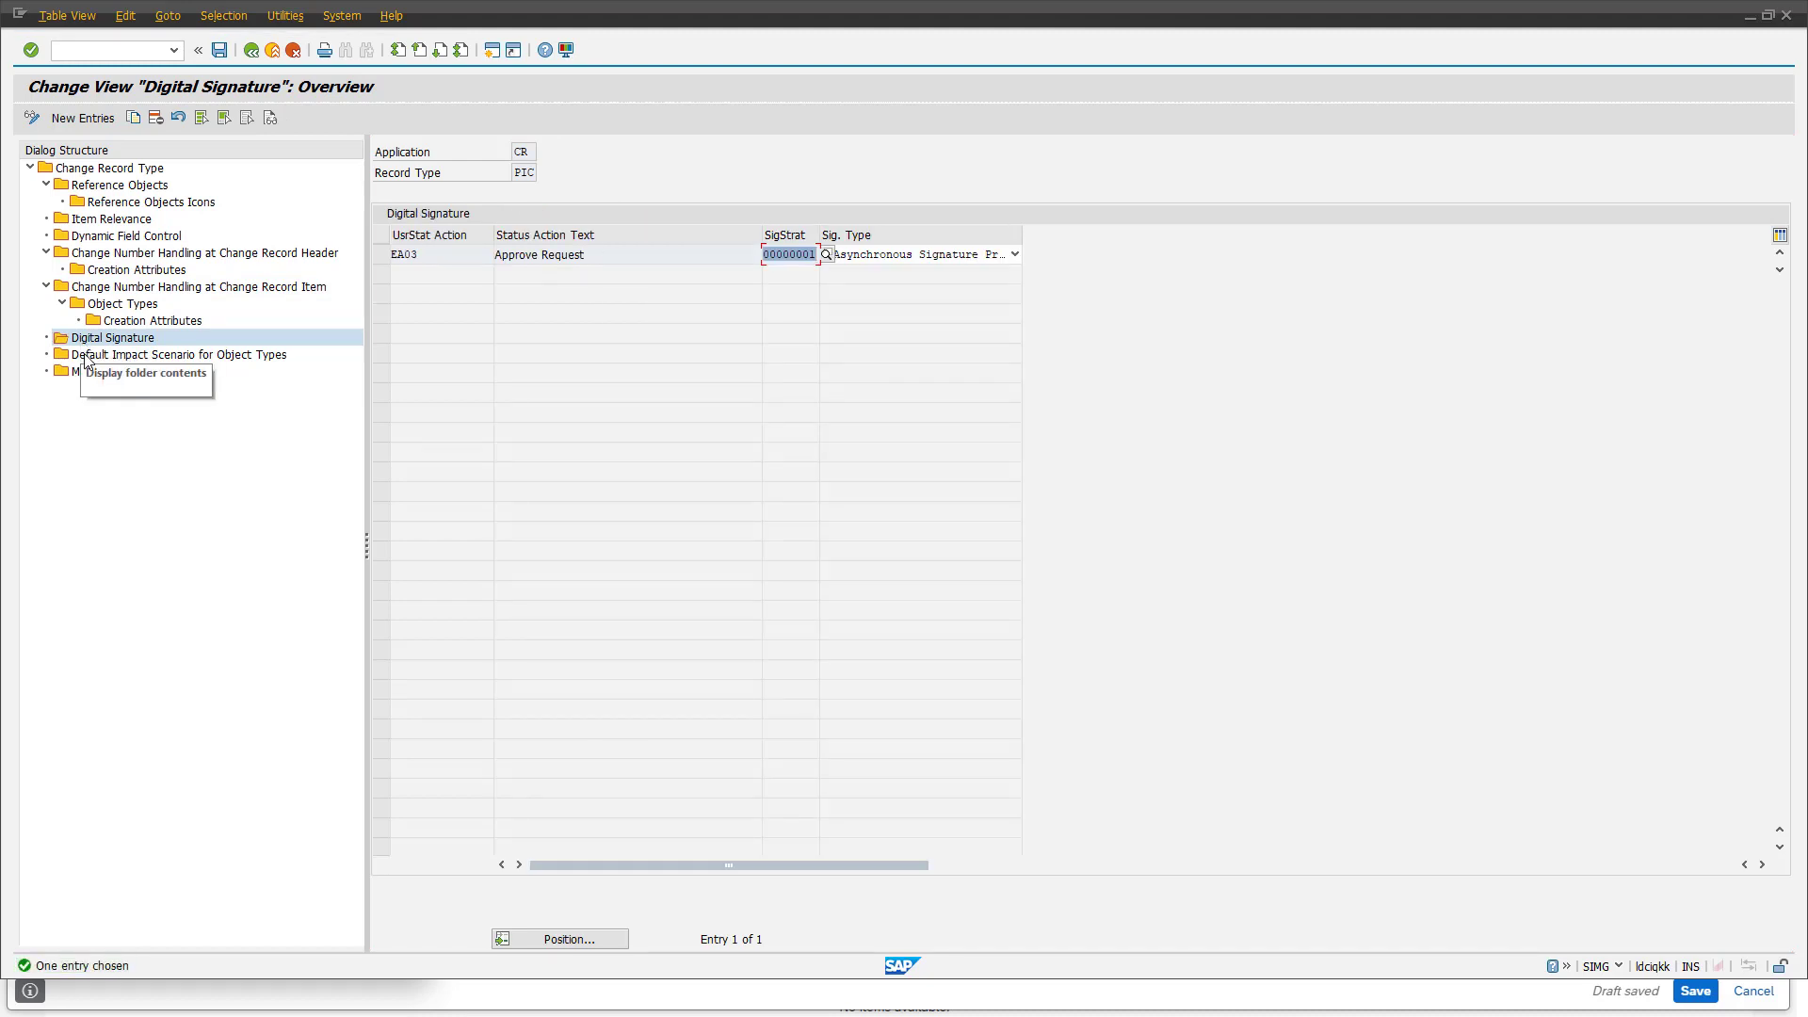
pyautogui.doubleClick(85, 358)
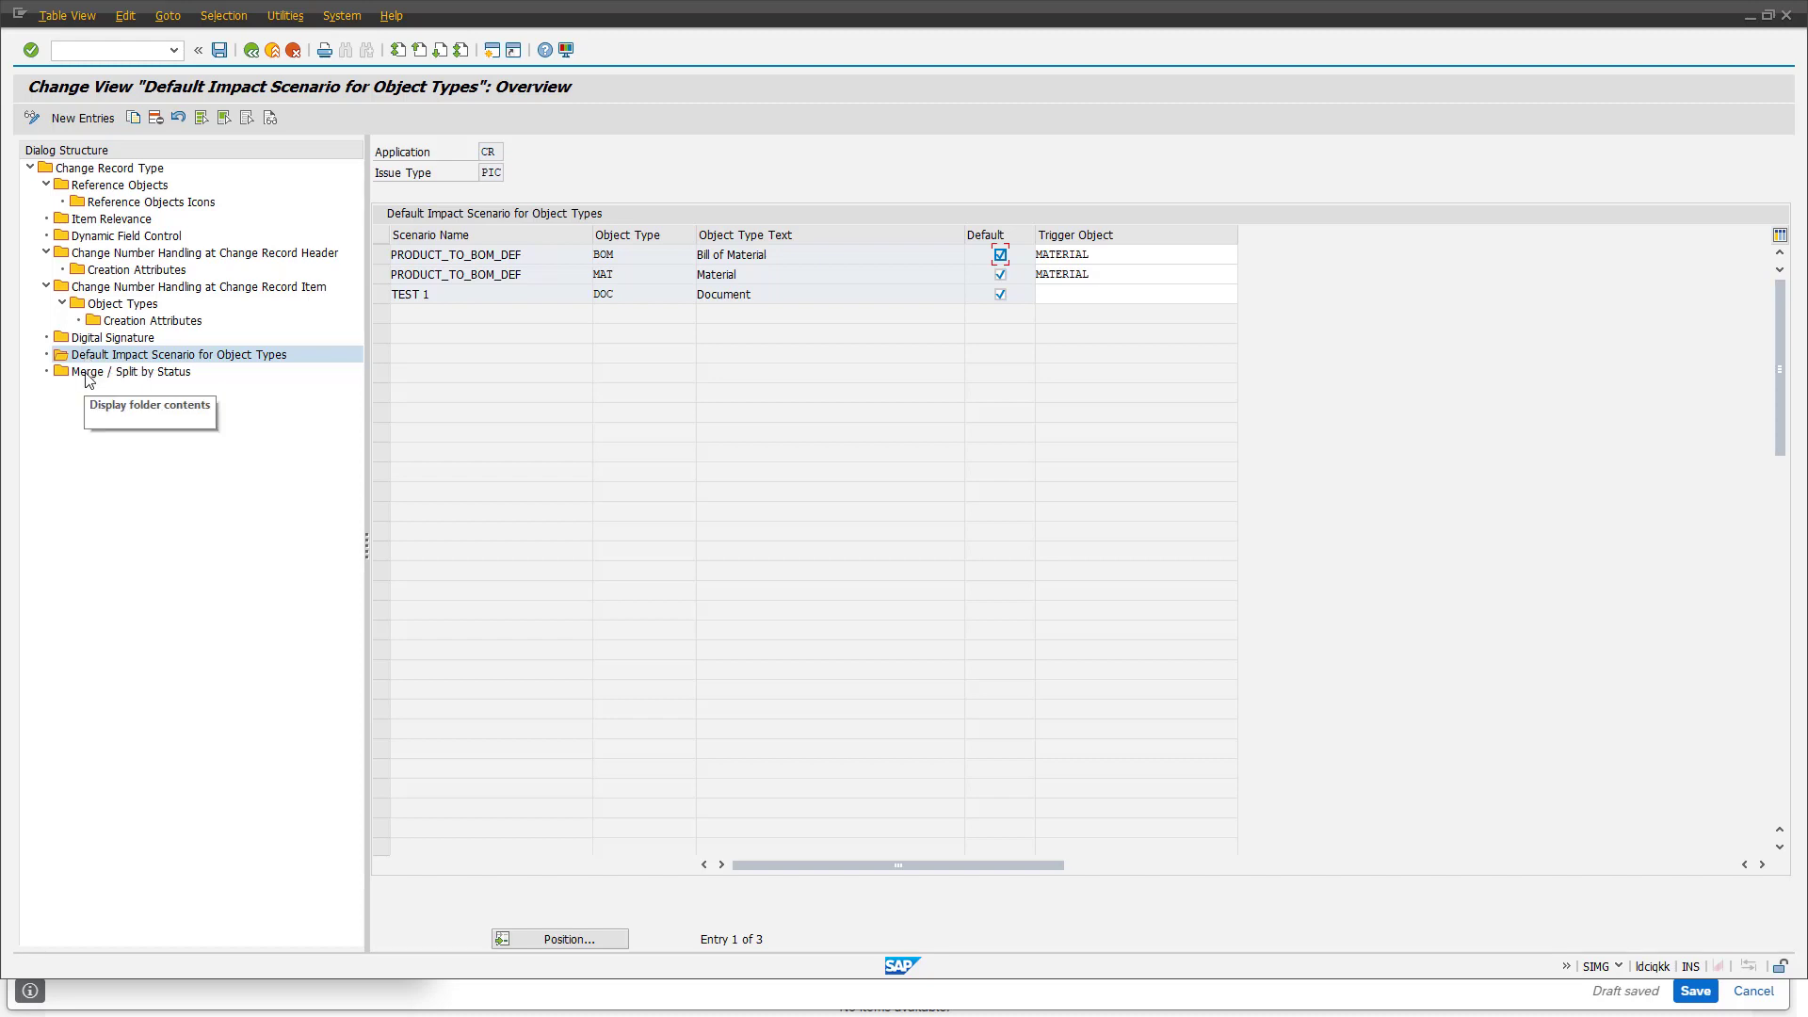
pyautogui.doubleClick(87, 373)
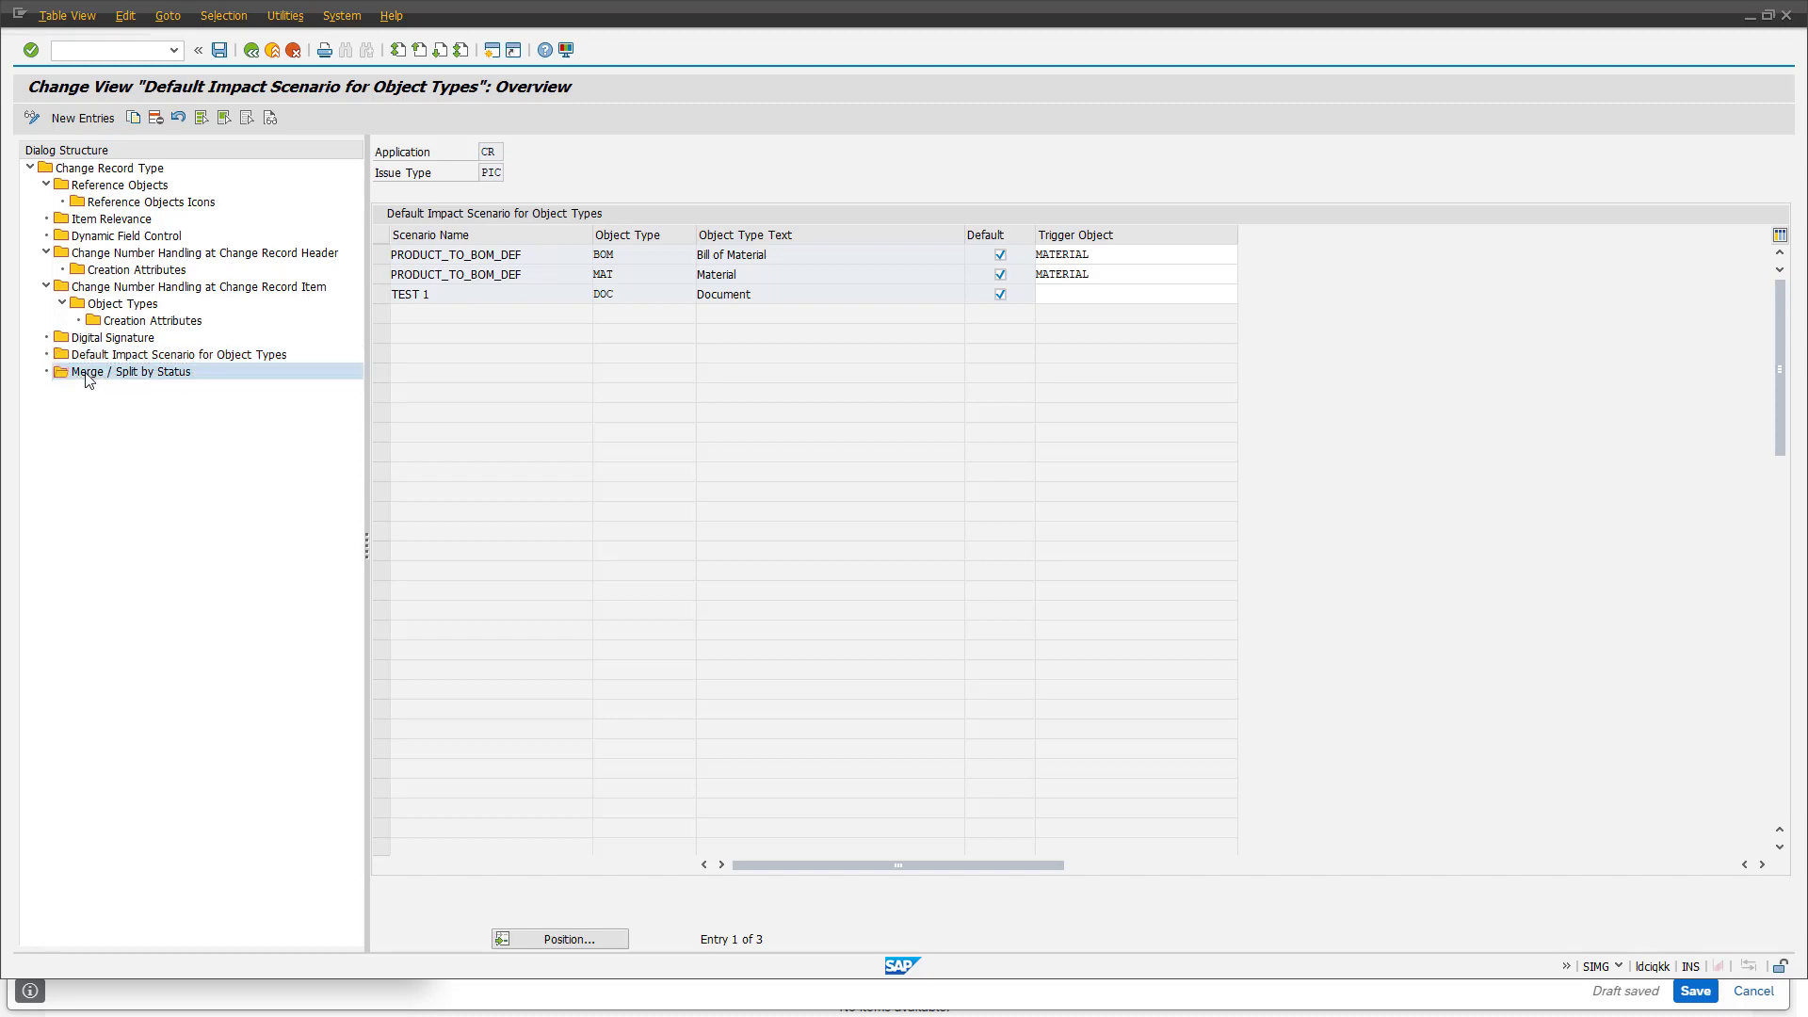